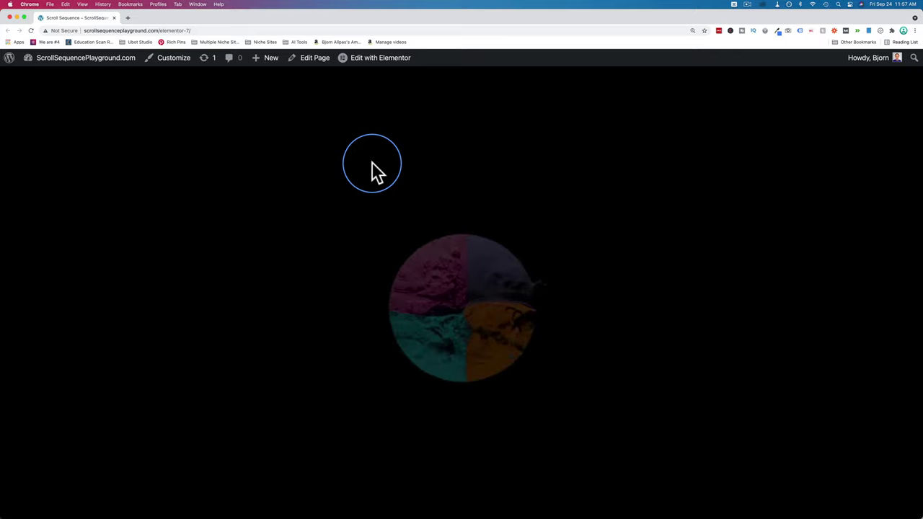
Examine the demo page's scroll-driven animations, from the coloured powder explosion to the bursting water balloon, playing them forwards and backwards
{"action": "scroll", "coordinate": [372, 162], "scroll_direction": "down", "scroll_amount": 5}
{"action": "scroll", "coordinate": [372, 162], "scroll_direction": "down", "scroll_amount": 5}
{"action": "scroll", "coordinate": [371, 161], "scroll_direction": "down", "scroll_amount": 5}
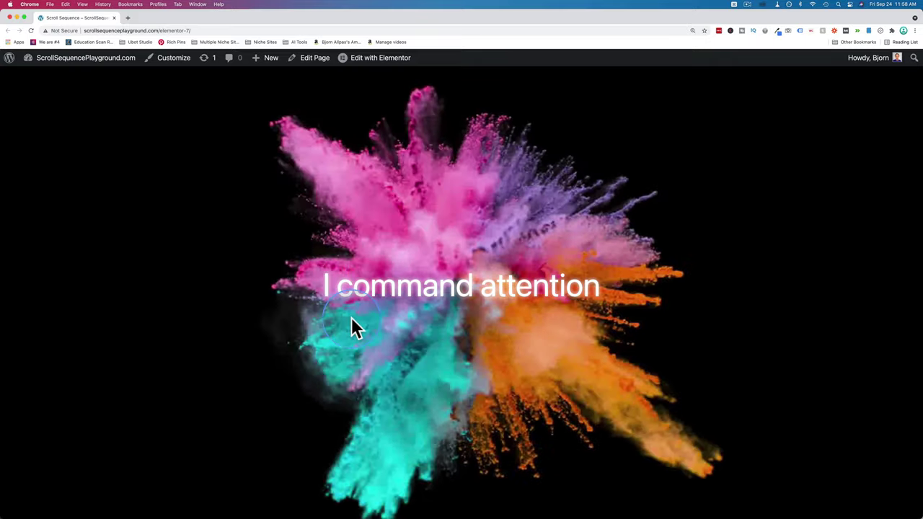
{"action": "scroll", "coordinate": [336, 322], "scroll_direction": "down", "scroll_amount": 5}
{"action": "scroll", "coordinate": [336, 322], "scroll_direction": "up", "scroll_amount": 5}
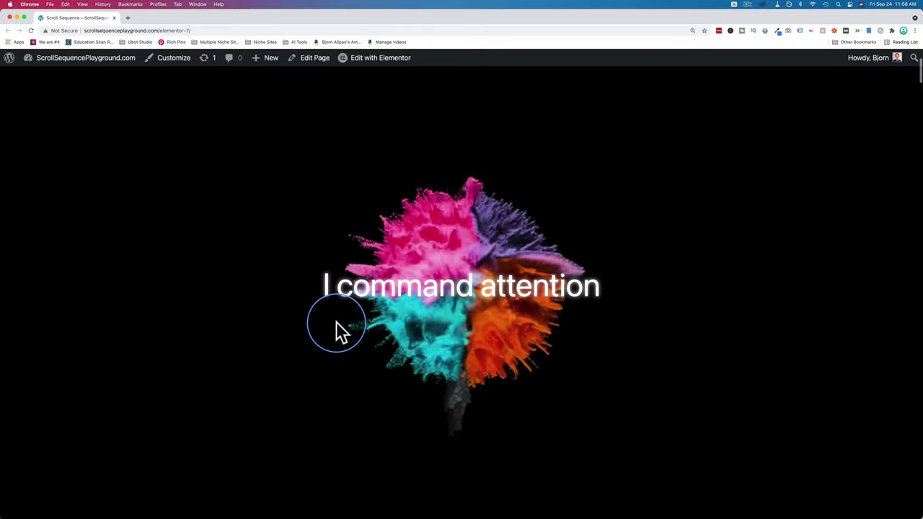
{"action": "scroll", "coordinate": [336, 322], "scroll_direction": "down", "scroll_amount": 3}
{"action": "scroll", "coordinate": [336, 322], "scroll_direction": "down", "scroll_amount": 5}
{"action": "scroll", "coordinate": [337, 321], "scroll_direction": "down", "scroll_amount": 8}
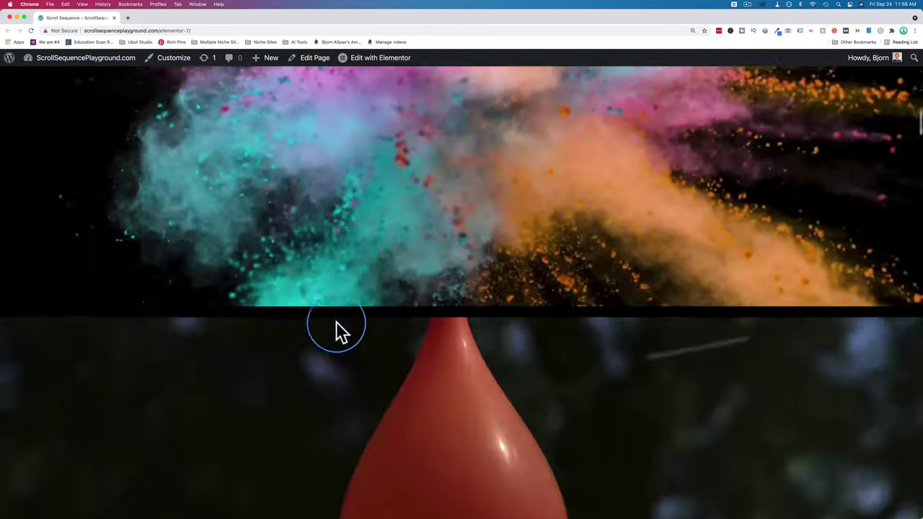
{"action": "scroll", "coordinate": [336, 322], "scroll_direction": "down", "scroll_amount": 4}
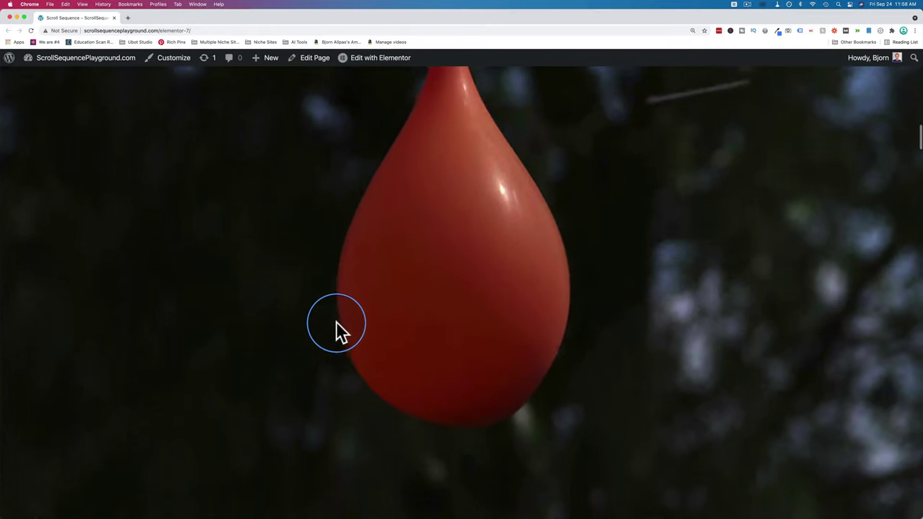
{"action": "scroll", "coordinate": [336, 321], "scroll_direction": "down", "scroll_amount": 5}
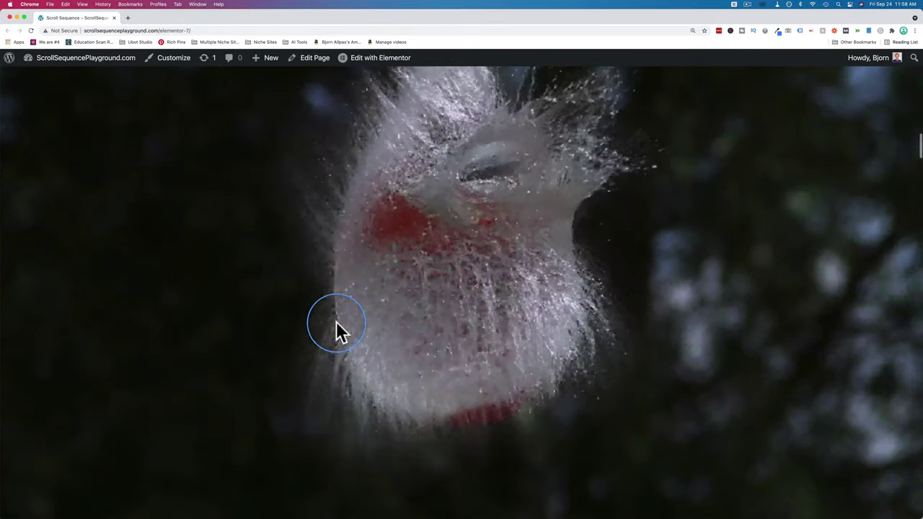
{"action": "scroll", "coordinate": [341, 331], "scroll_direction": "up", "scroll_amount": 3}
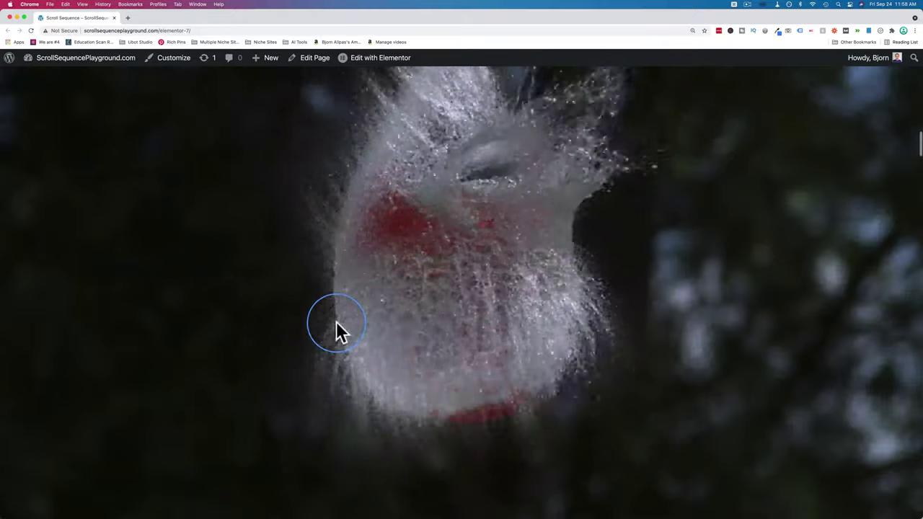
{"action": "scroll", "coordinate": [341, 331], "scroll_direction": "down", "scroll_amount": 4}
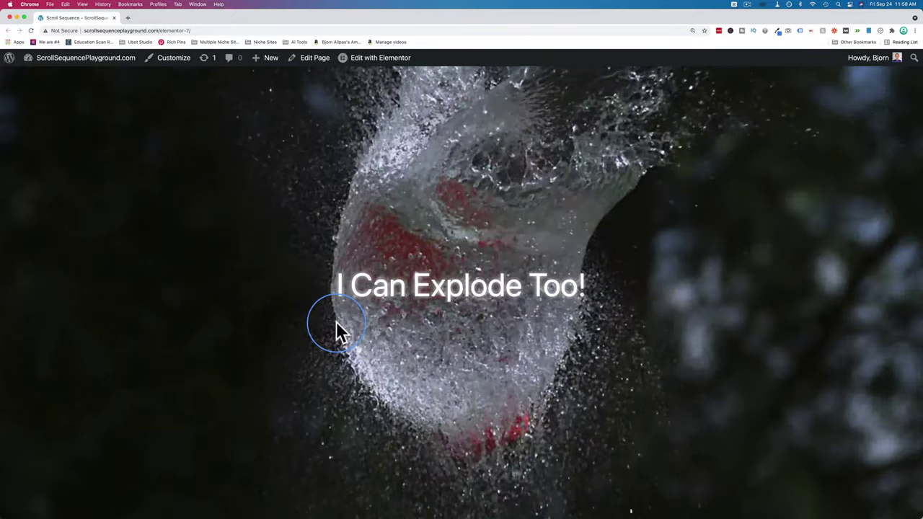
{"action": "scroll", "coordinate": [337, 331], "scroll_direction": "down", "scroll_amount": 2}
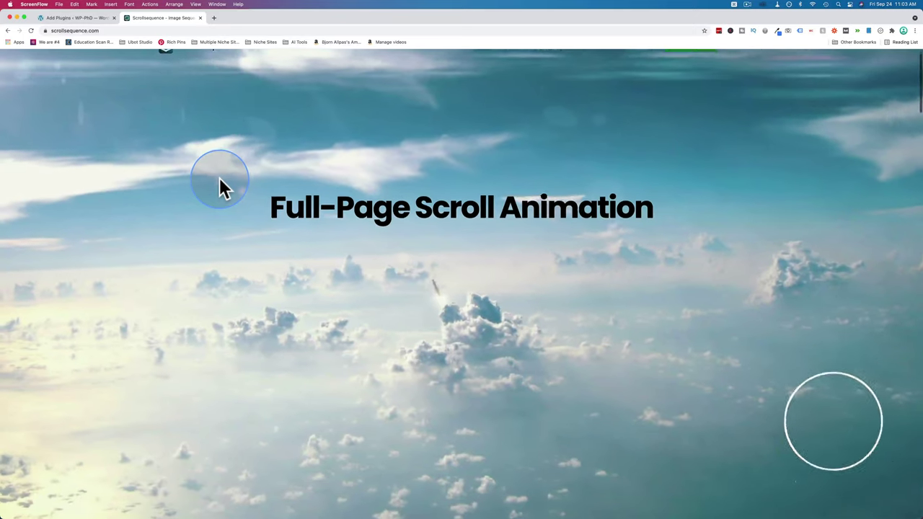
Review the Scrollsequence website, including the examples, reviews, pricing plans and the limits of the free version
{"action": "scroll", "coordinate": [219, 178], "scroll_direction": "down", "scroll_amount": 5}
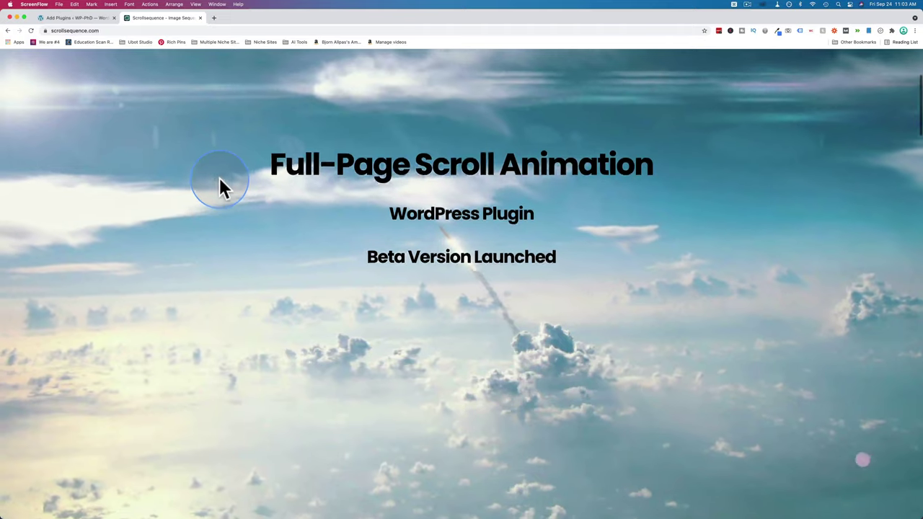
{"action": "scroll", "coordinate": [219, 178], "scroll_direction": "down", "scroll_amount": 5}
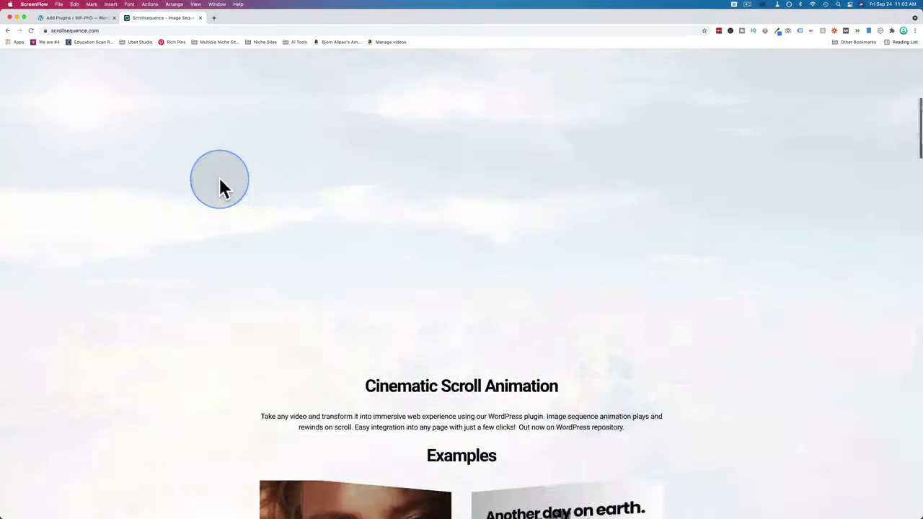
{"action": "scroll", "coordinate": [220, 178], "scroll_direction": "down", "scroll_amount": 8}
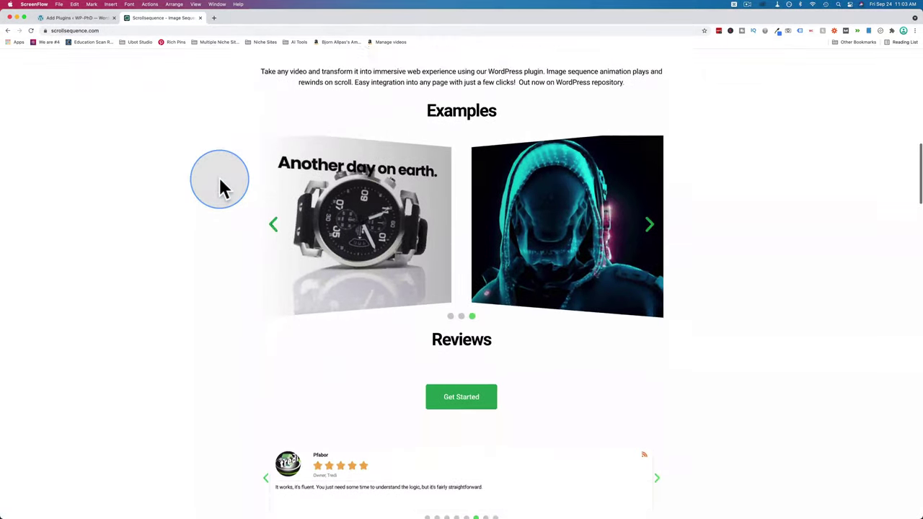
{"action": "scroll", "coordinate": [220, 178], "scroll_direction": "down", "scroll_amount": 2}
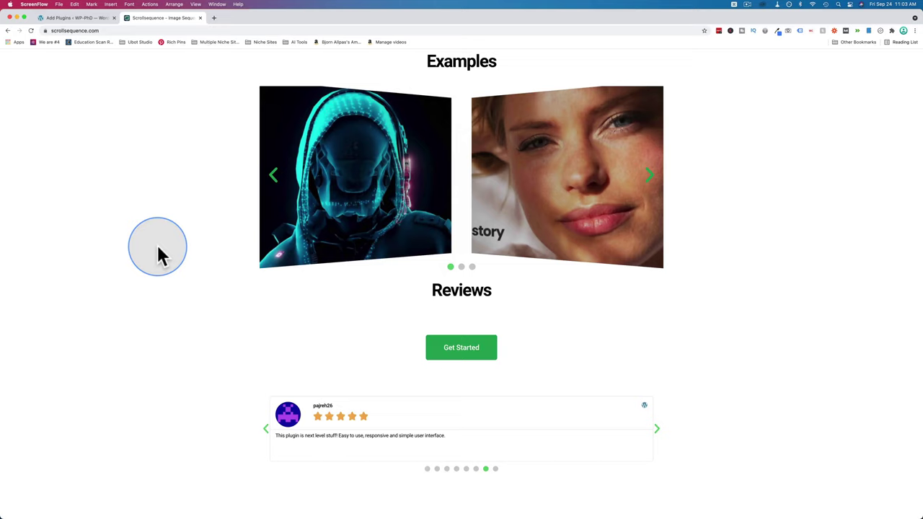
{"action": "scroll", "coordinate": [159, 249], "scroll_direction": "down", "scroll_amount": 10}
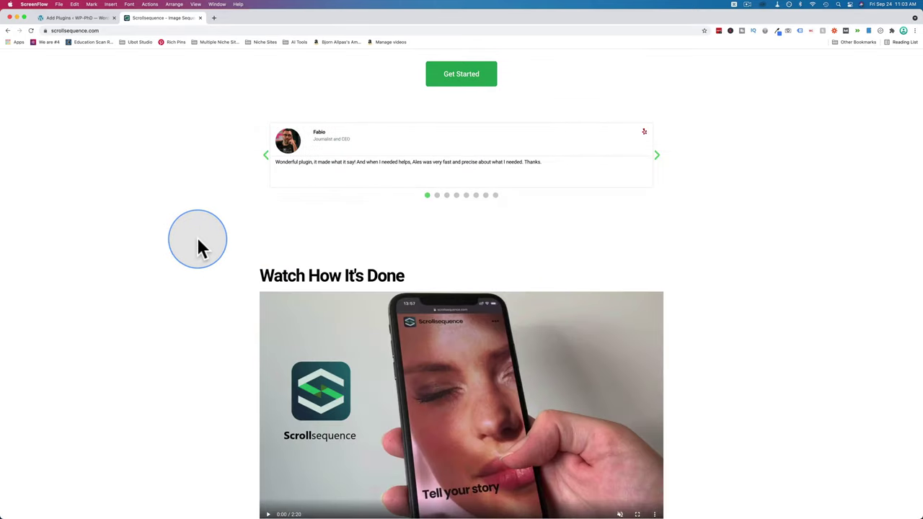
{"action": "scroll", "coordinate": [200, 247], "scroll_direction": "down", "scroll_amount": 15}
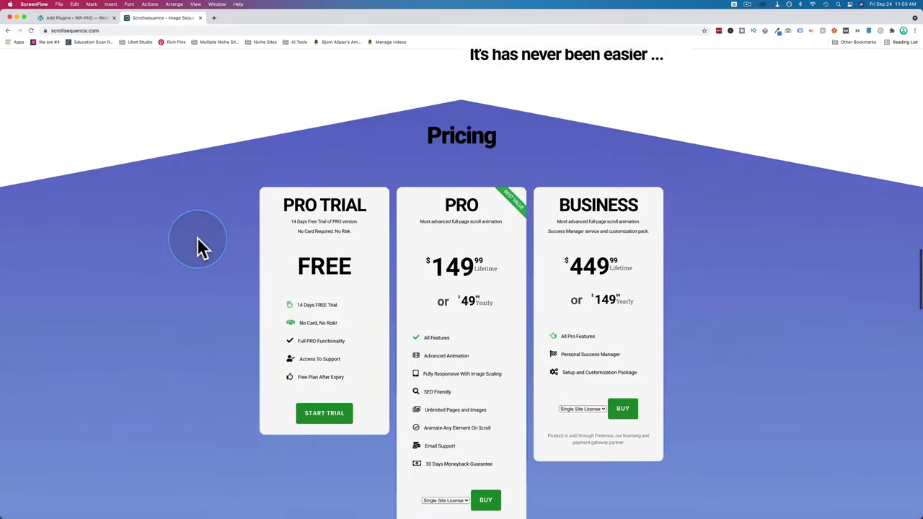
{"action": "scroll", "coordinate": [199, 247], "scroll_direction": "down", "scroll_amount": 3}
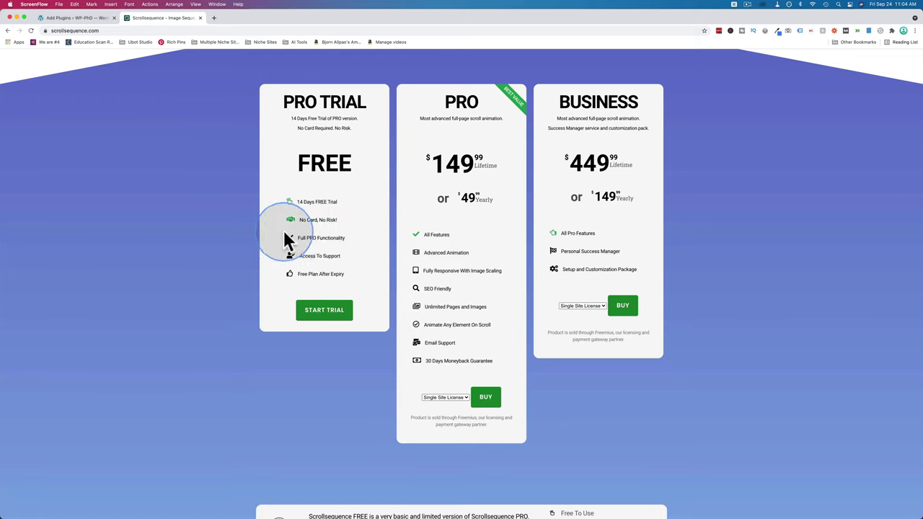
{"action": "scroll", "coordinate": [257, 282], "scroll_direction": "down", "scroll_amount": 3}
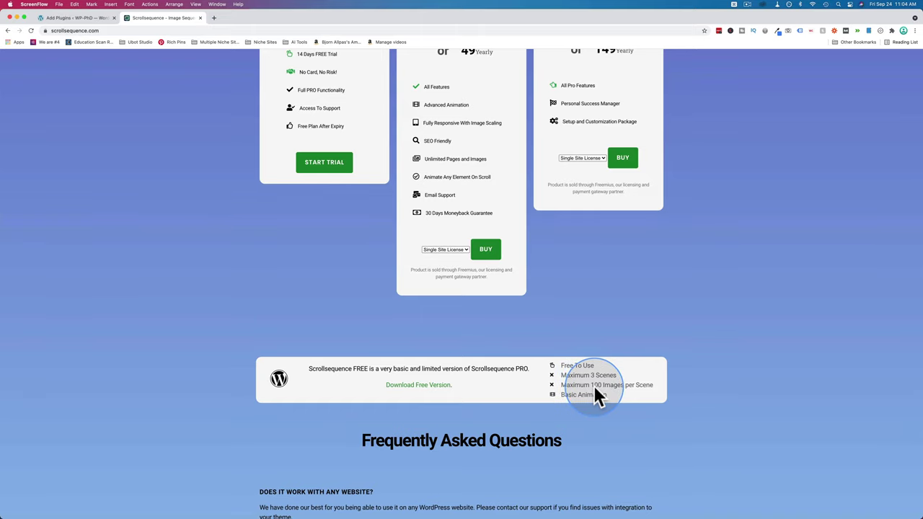
{"action": "scroll", "coordinate": [585, 360], "scroll_direction": "up", "scroll_amount": 3}
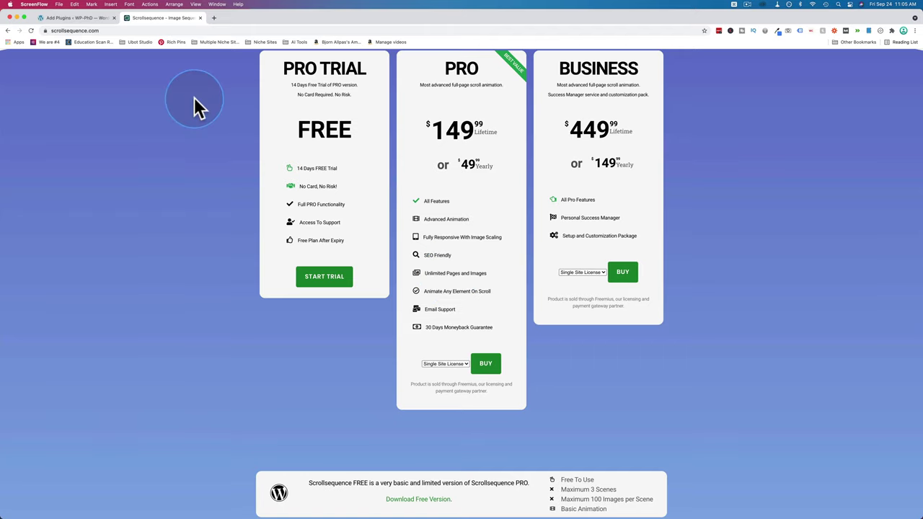
Upload scrollsequence-pro.1.1.5.zip as a new plugin on the WP-PhD WordPress site and install it
{"action": "left_click", "coordinate": [87, 19]}
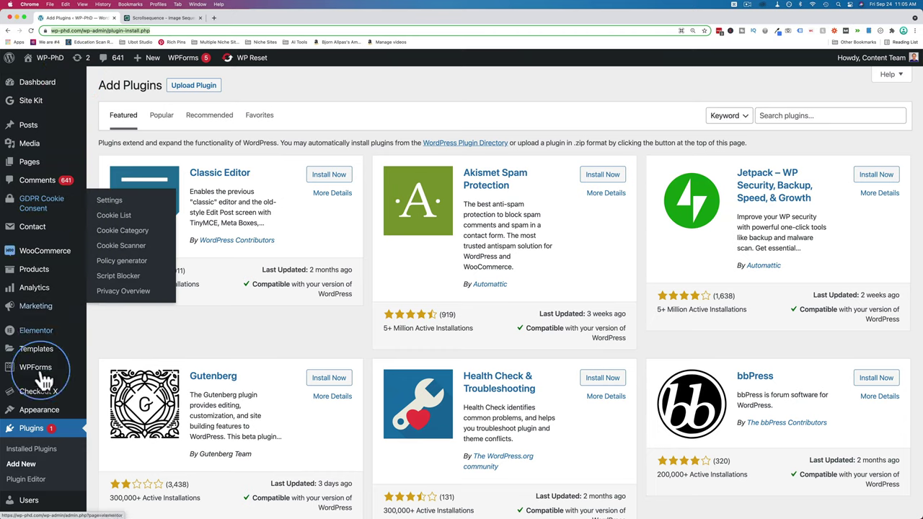
{"action": "scroll", "coordinate": [24, 433], "scroll_direction": "down", "scroll_amount": 2}
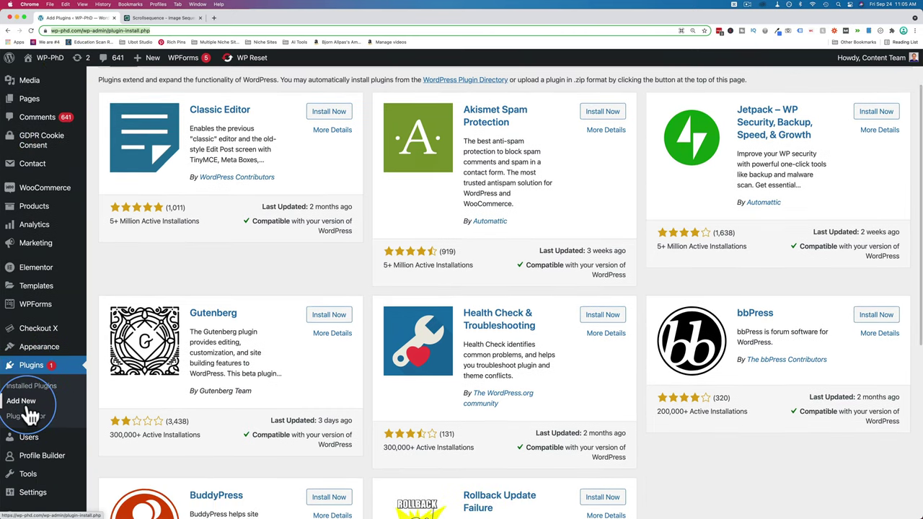
{"action": "left_click", "coordinate": [22, 401]}
{"action": "left_click", "coordinate": [196, 86]}
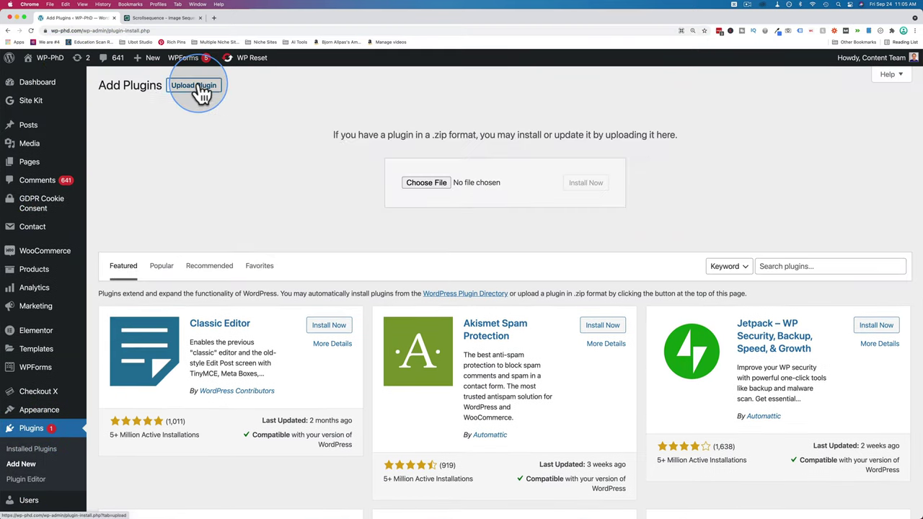
{"action": "left_click", "coordinate": [425, 182]}
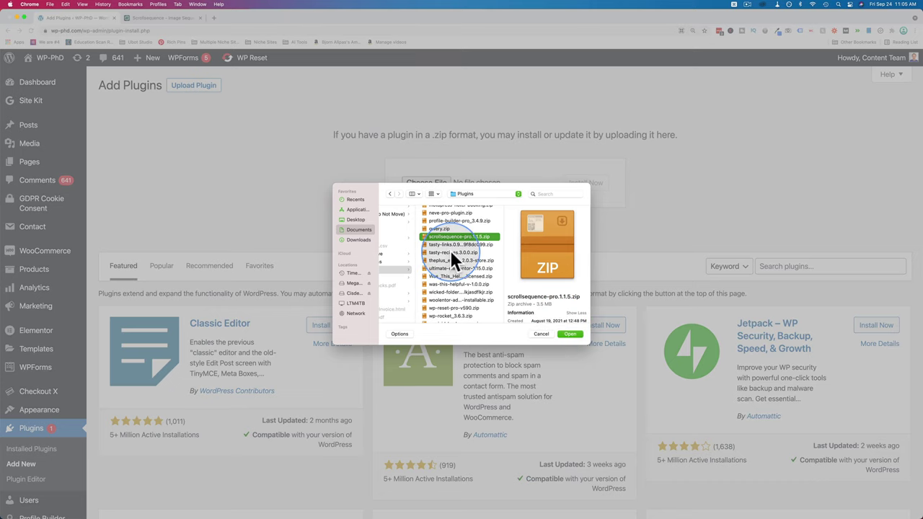
{"action": "left_click", "coordinate": [569, 334]}
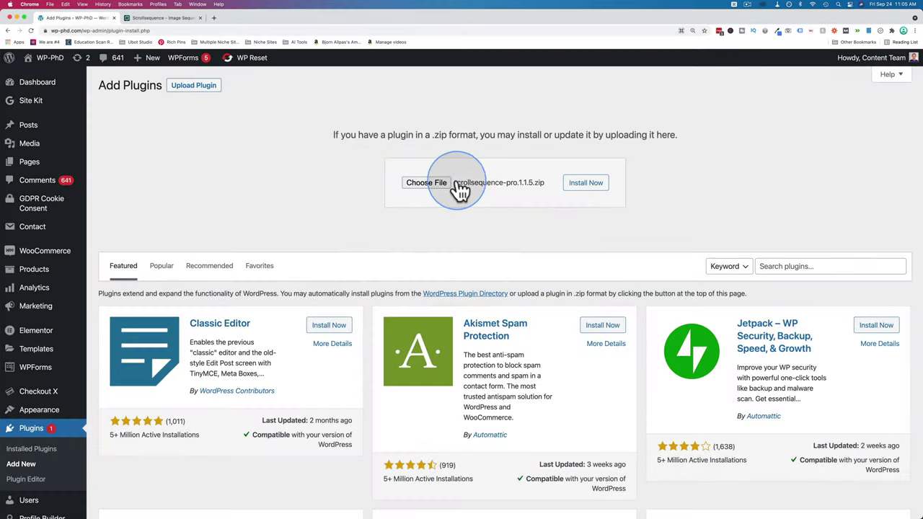
{"action": "left_click", "coordinate": [589, 189]}
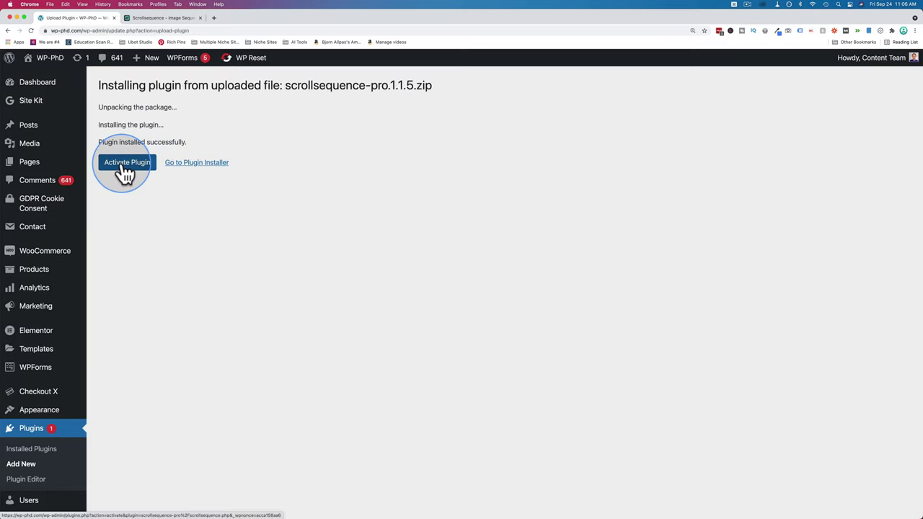
Activate the Scrollsequence plugin and enter its license key to complete the activation
{"action": "left_click", "coordinate": [125, 171]}
{"action": "left_click", "coordinate": [220, 182]}
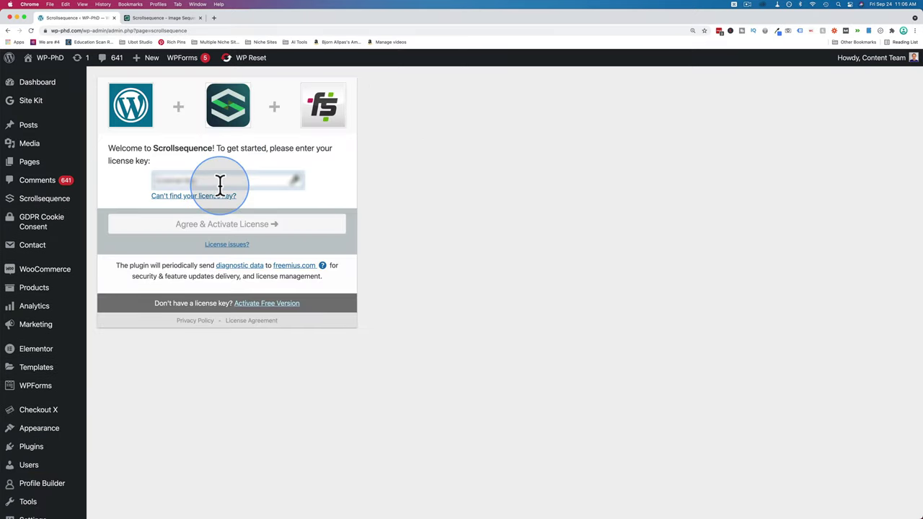
{"action": "key", "text": "super+v"}
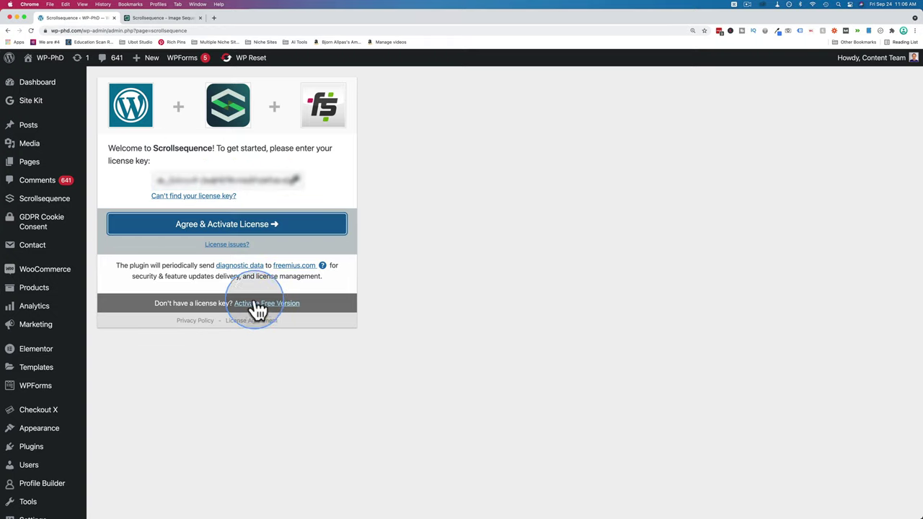
{"action": "left_click", "coordinate": [279, 304]}
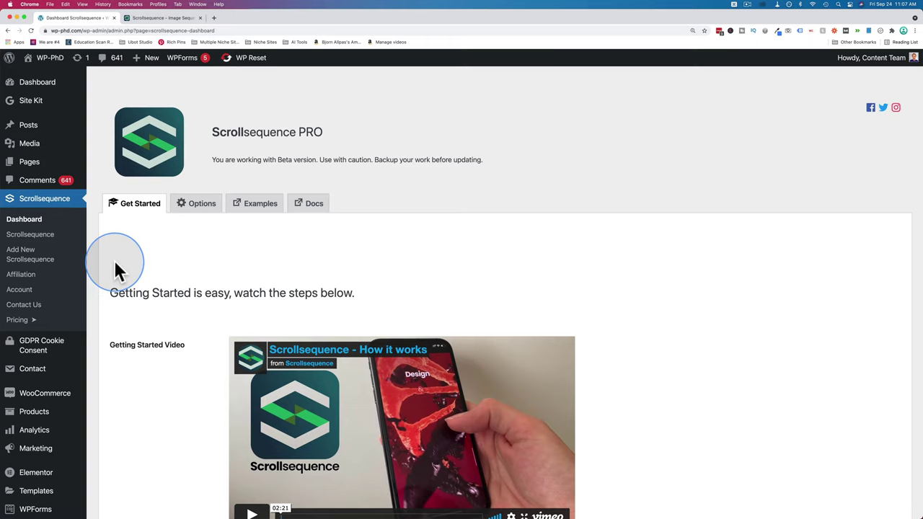
Create a new Scrollsequence titled "So You Think You Can Dance" and add its first scene
{"action": "left_click", "coordinate": [25, 252]}
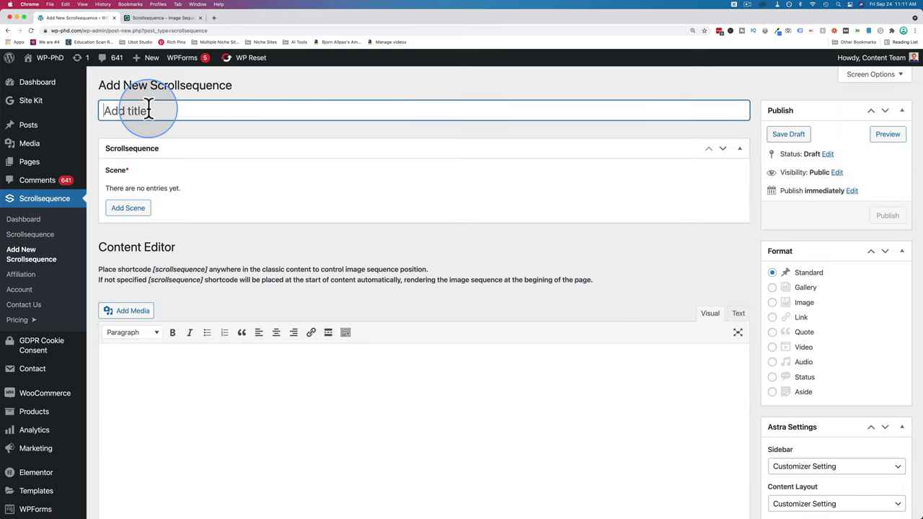
{"action": "type", "text": "So Y"}
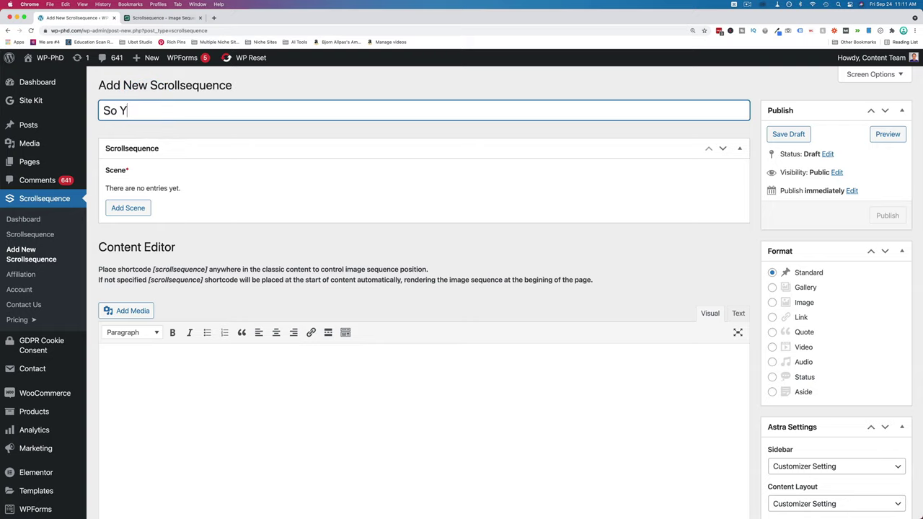
{"action": "type", "text": "ou Think You Can"}
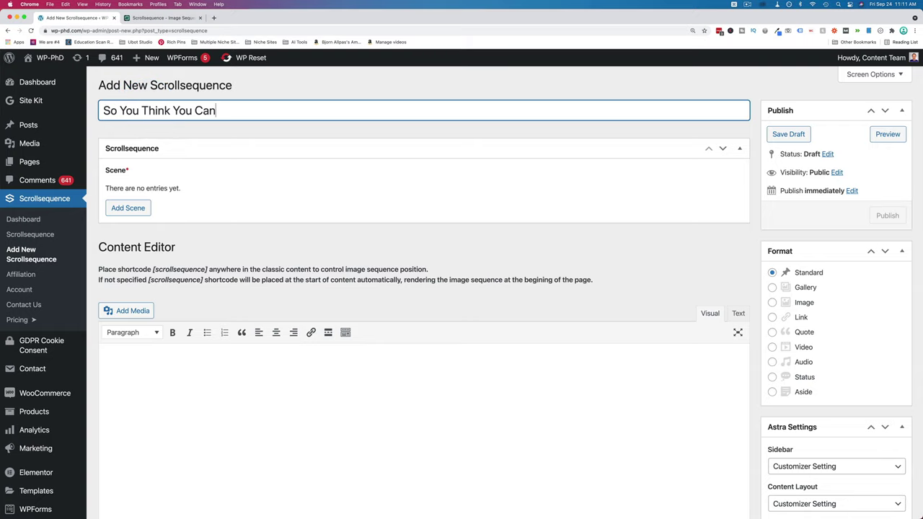
{"action": "type", "text": " Dance"}
{"action": "left_click", "coordinate": [128, 208]}
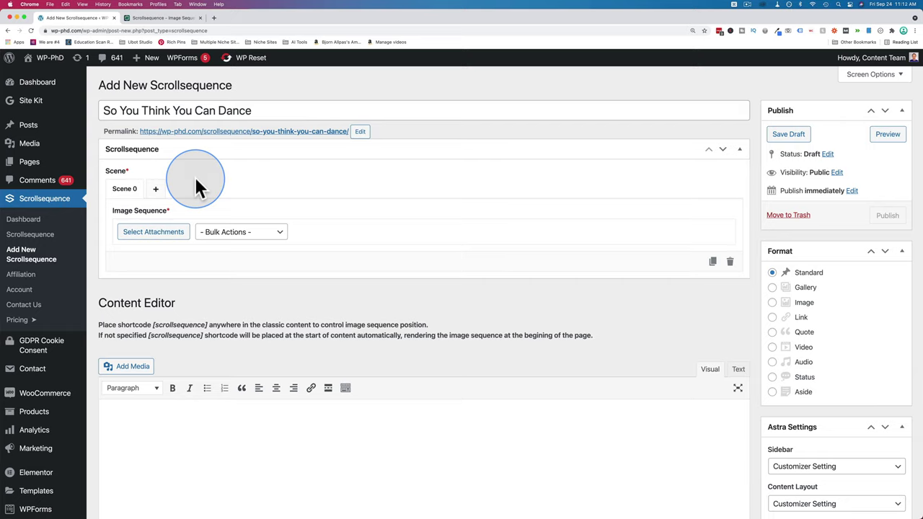
{"action": "left_click", "coordinate": [134, 233]}
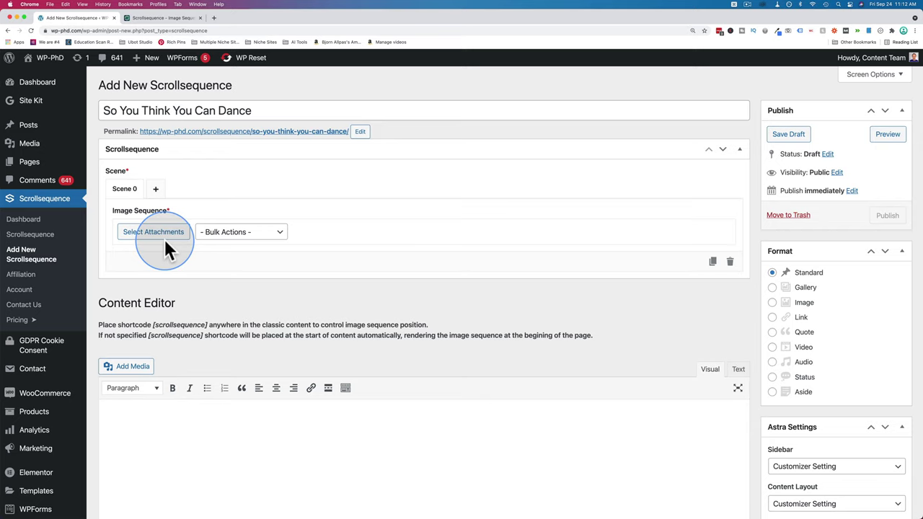
Add two extra scenes to the sequence and delete them again after switching through all the scenes
{"action": "left_click", "coordinate": [155, 190]}
{"action": "left_click", "coordinate": [195, 190]}
{"action": "left_click", "coordinate": [133, 191]}
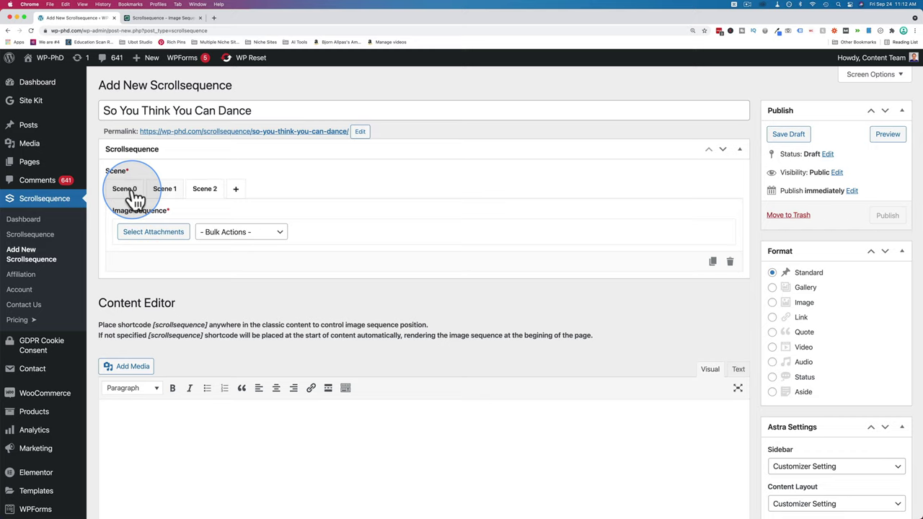
{"action": "left_click", "coordinate": [162, 192]}
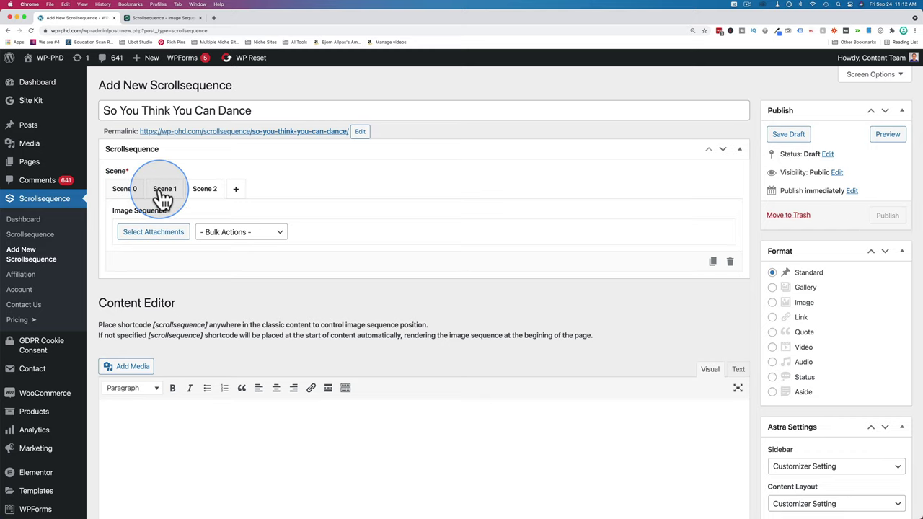
{"action": "left_click", "coordinate": [213, 199]}
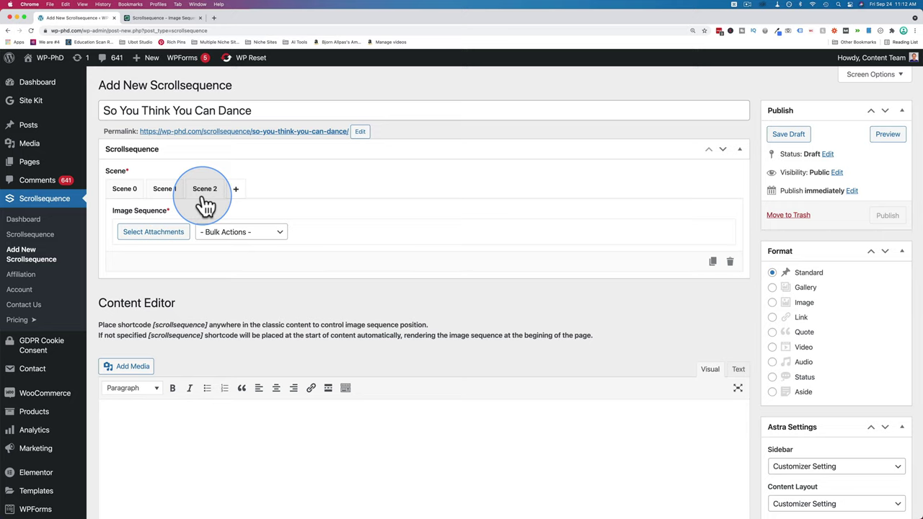
{"action": "left_click", "coordinate": [731, 263]}
{"action": "left_click", "coordinate": [730, 264]}
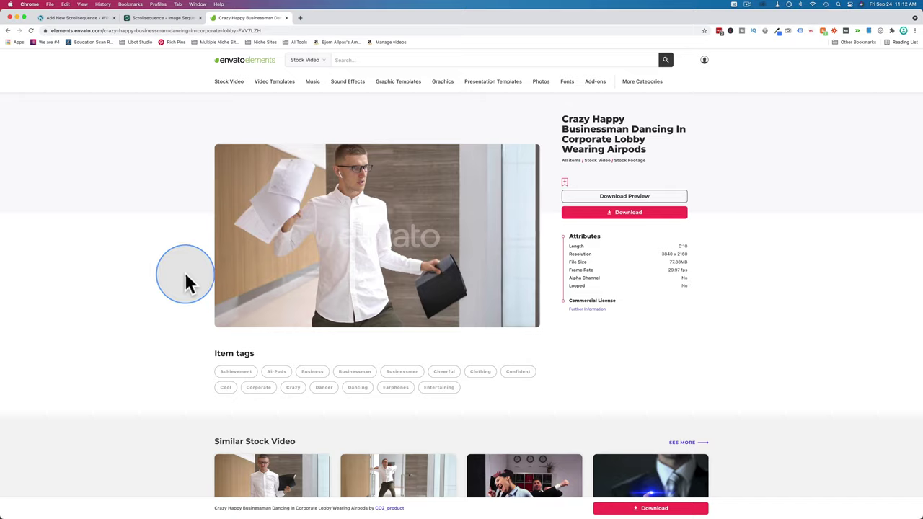
Preview the "Crazy Happy Businessman Dancing In Corporate Lobby Wearing Airpods" stock video, check its file size and download it
{"action": "left_click", "coordinate": [223, 323]}
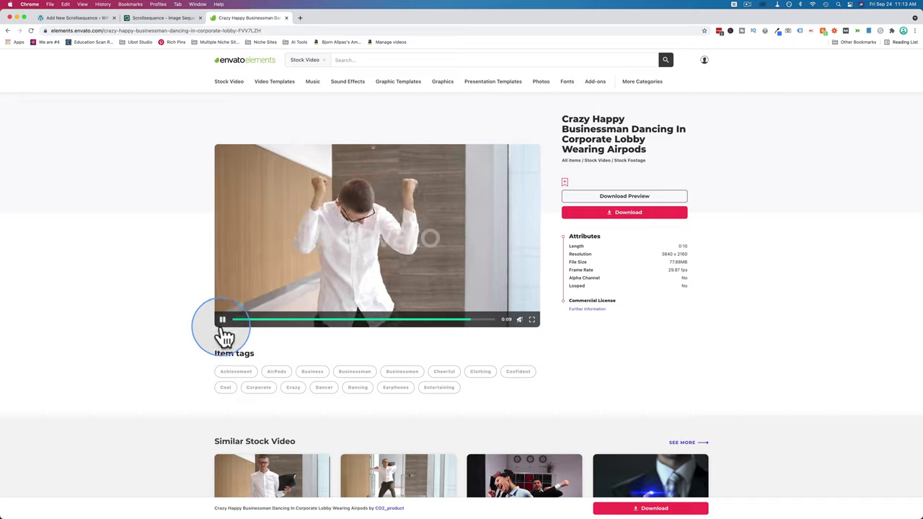
{"action": "left_click", "coordinate": [222, 321]}
{"action": "left_click_drag", "start_coordinate": [709, 289], "coordinate": [686, 260]}
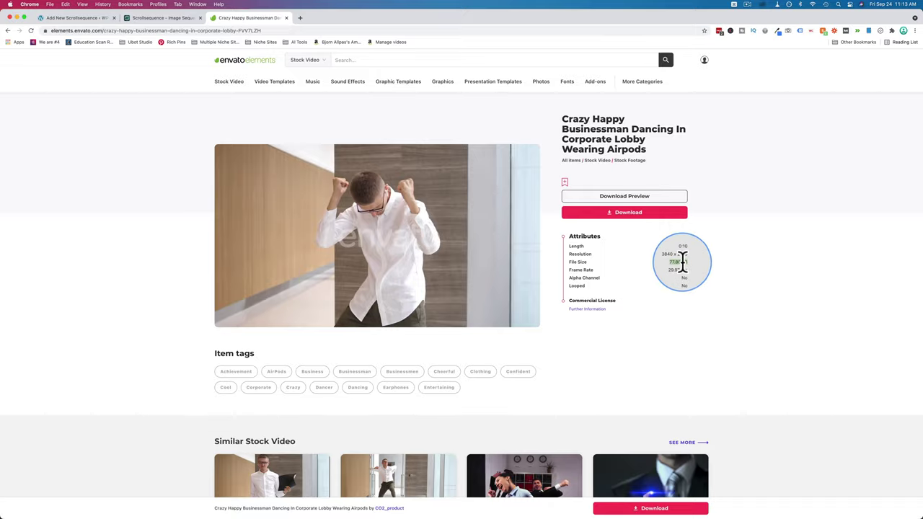
{"action": "left_click", "coordinate": [640, 215]}
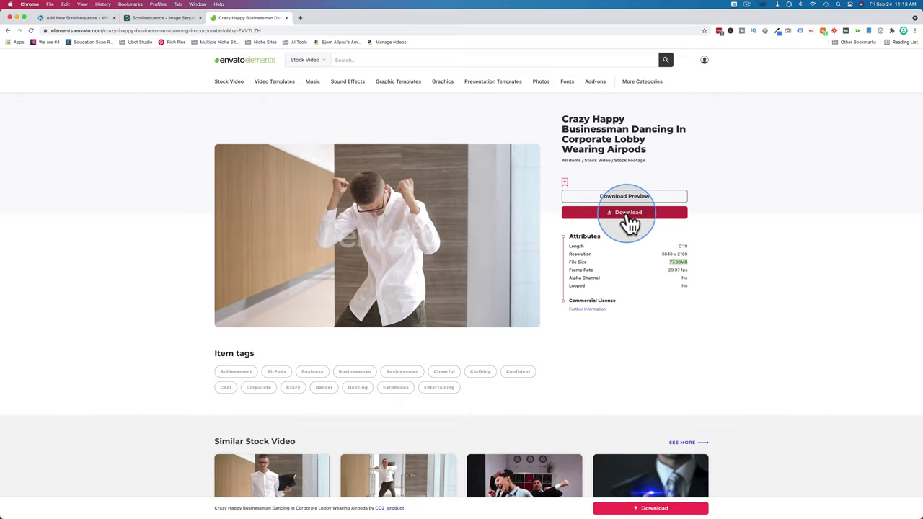
Open the Video to JPG converter on ezgif.com and upload the downloaded crazy-happy .mov video
{"action": "left_click", "coordinate": [300, 18]}
{"action": "type", "text": "ezig"}
{"action": "type", "text": "if.com/"}
{"action": "key", "text": "Return"}
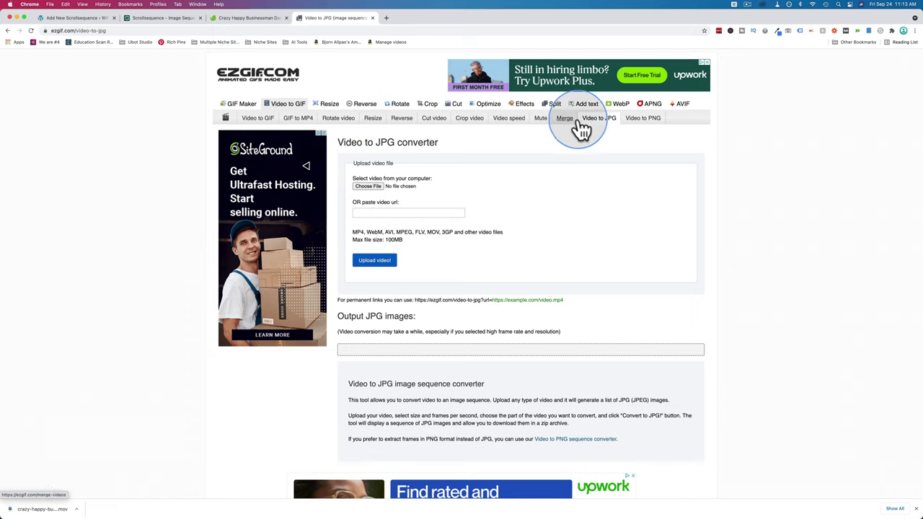
{"action": "left_click", "coordinate": [367, 185]}
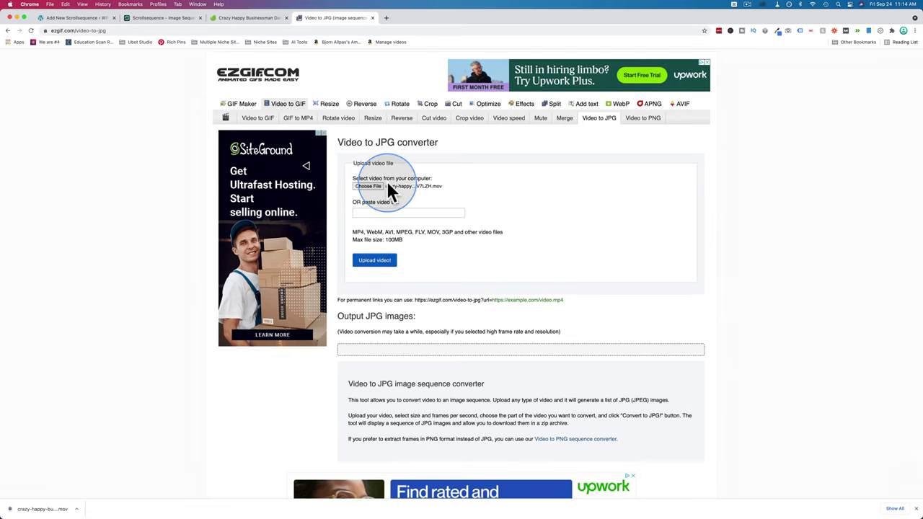
{"action": "left_click", "coordinate": [374, 263]}
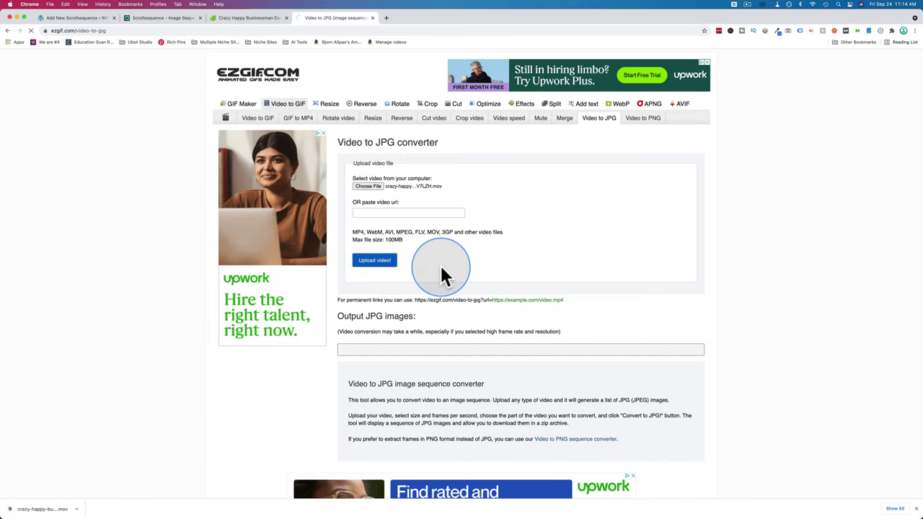
{"action": "left_click", "coordinate": [433, 252]}
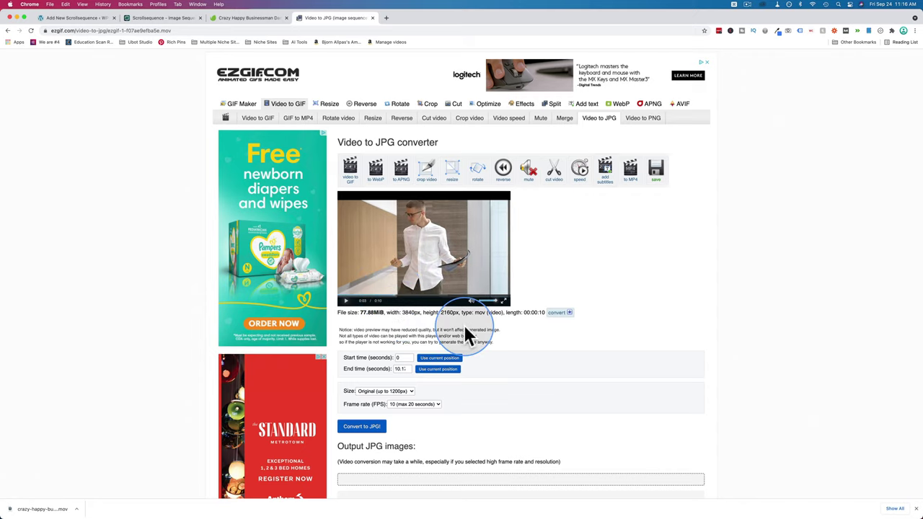
Set the conversion start and end times from the video's playback positions, about 3.38 and 6.46 seconds
{"action": "key", "text": "super+equal"}
{"action": "key", "text": "super+equal"}
{"action": "key", "text": "super+equal"}
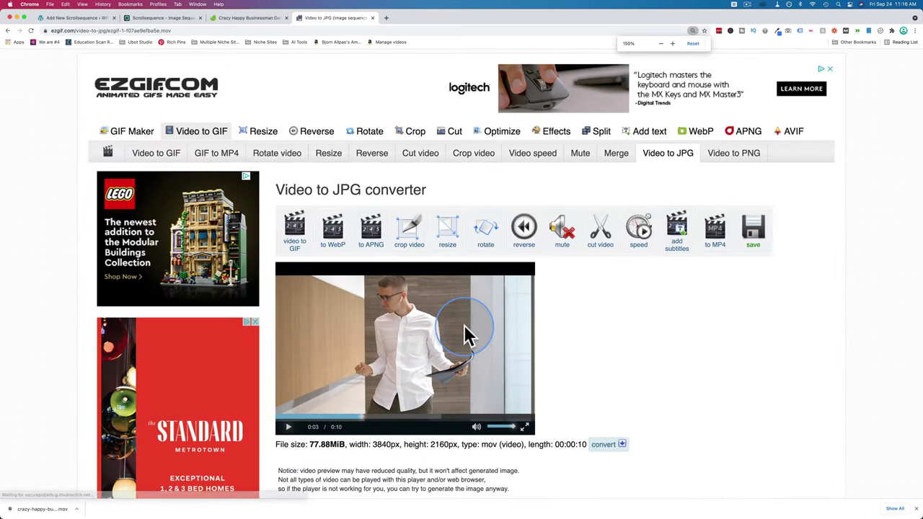
{"action": "scroll", "coordinate": [651, 356], "scroll_direction": "down", "scroll_amount": 3}
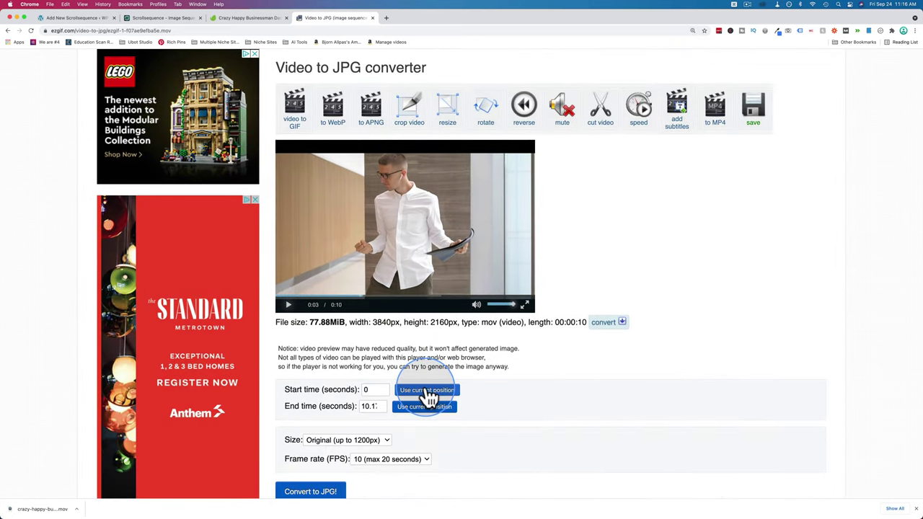
{"action": "left_click", "coordinate": [428, 393]}
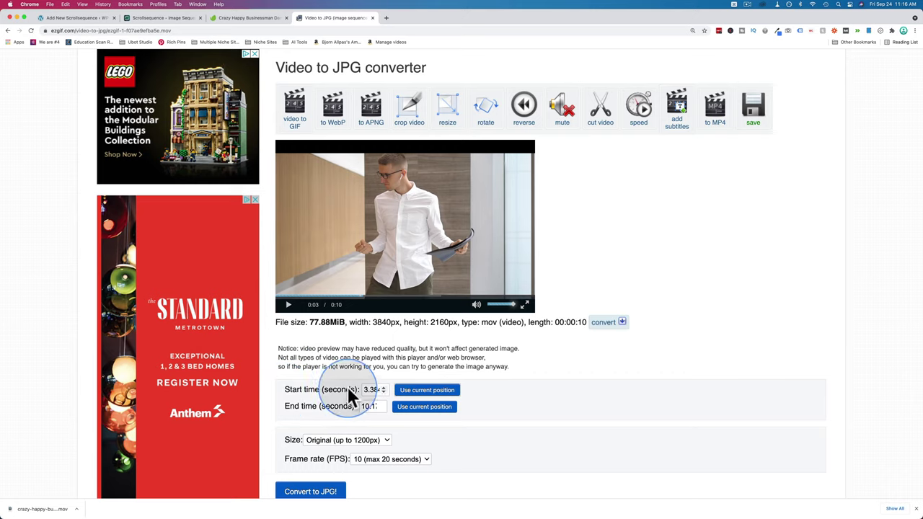
{"action": "left_click_drag", "start_coordinate": [454, 296], "coordinate": [439, 297]}
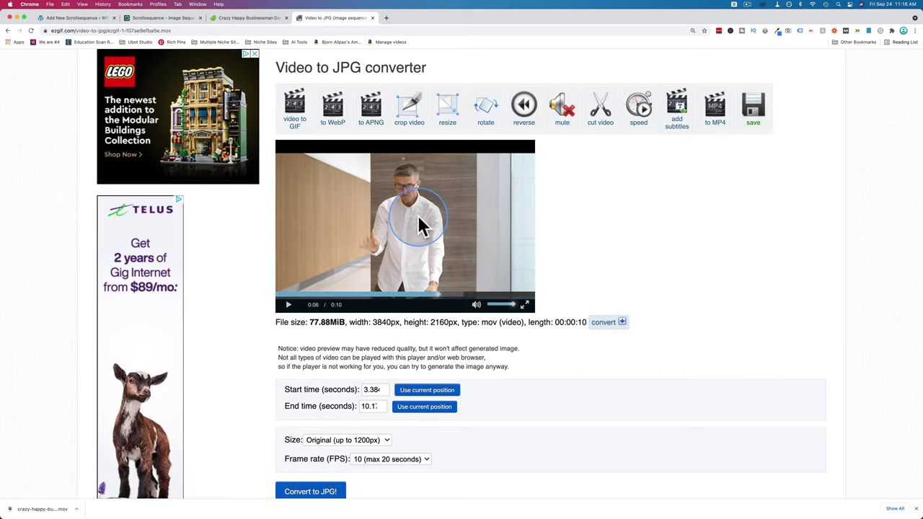
{"action": "left_click", "coordinate": [424, 410]}
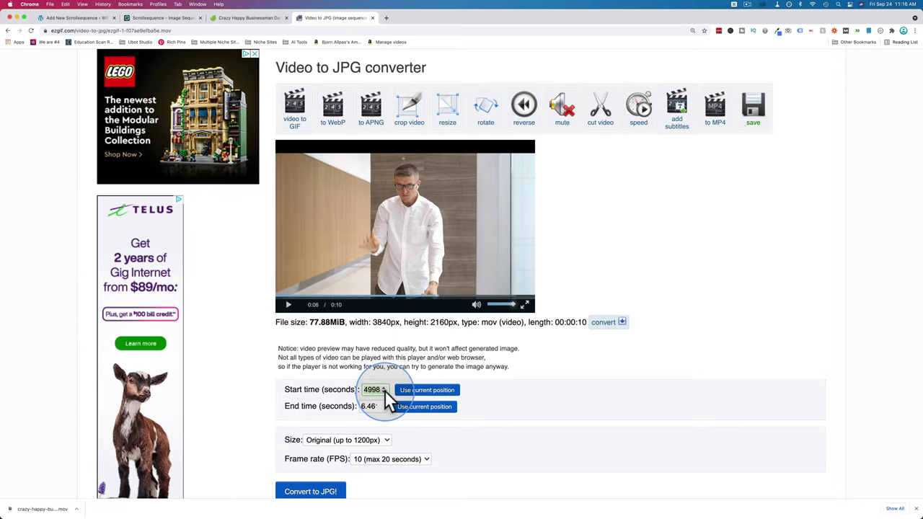
{"action": "left_click", "coordinate": [414, 409]}
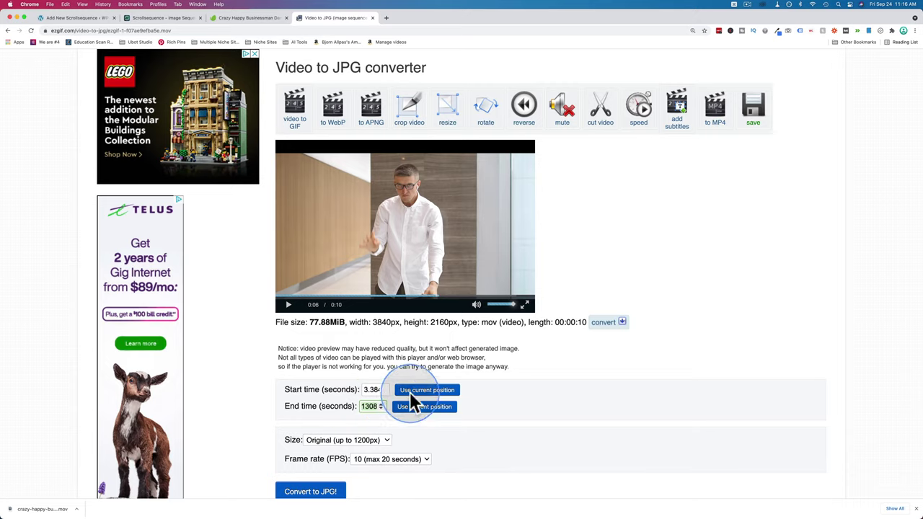
Review the output size and frame rate options, keeping the size at Original (up to 1200px)
{"action": "scroll", "coordinate": [511, 409], "scroll_direction": "down", "scroll_amount": 2}
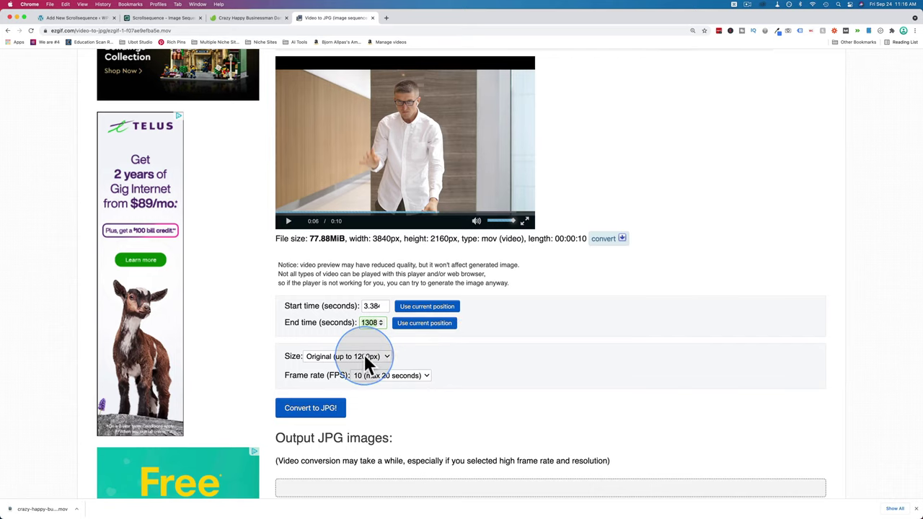
{"action": "left_click", "coordinate": [364, 353]}
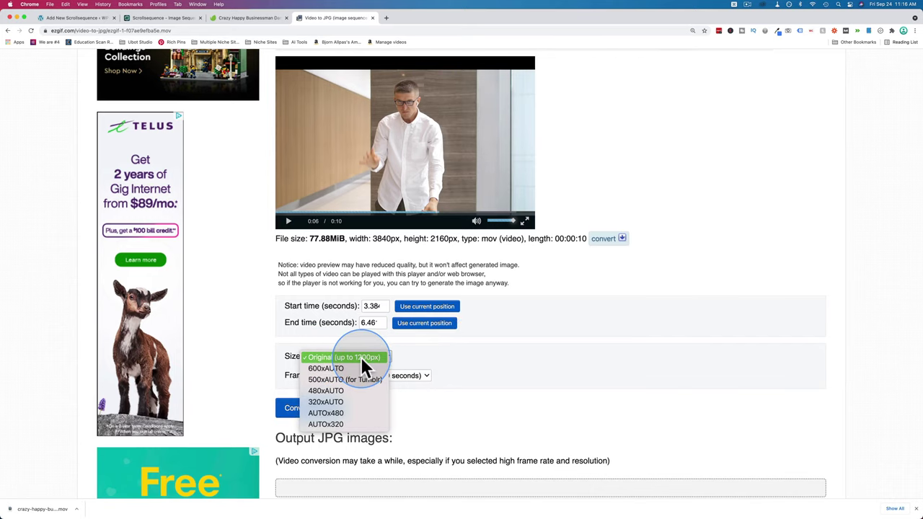
{"action": "left_click", "coordinate": [361, 357]}
{"action": "left_click", "coordinate": [374, 375]}
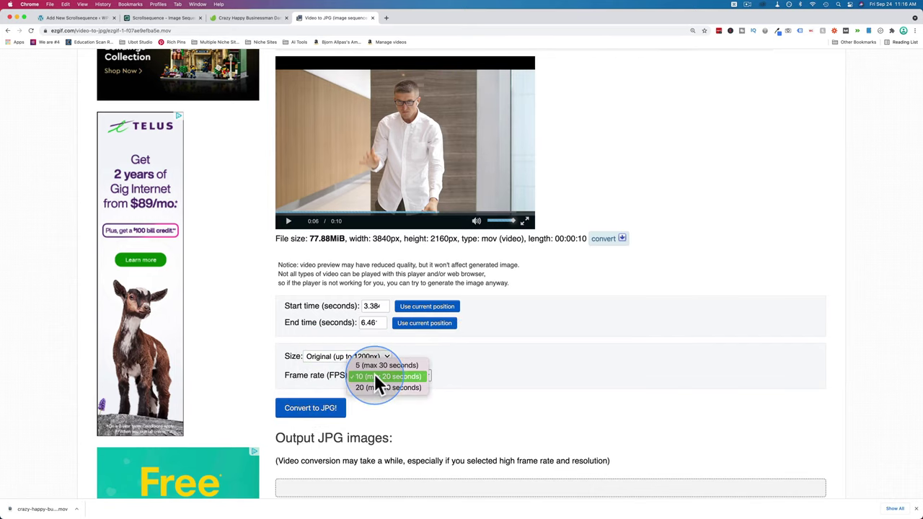
{"action": "left_click", "coordinate": [367, 388]}
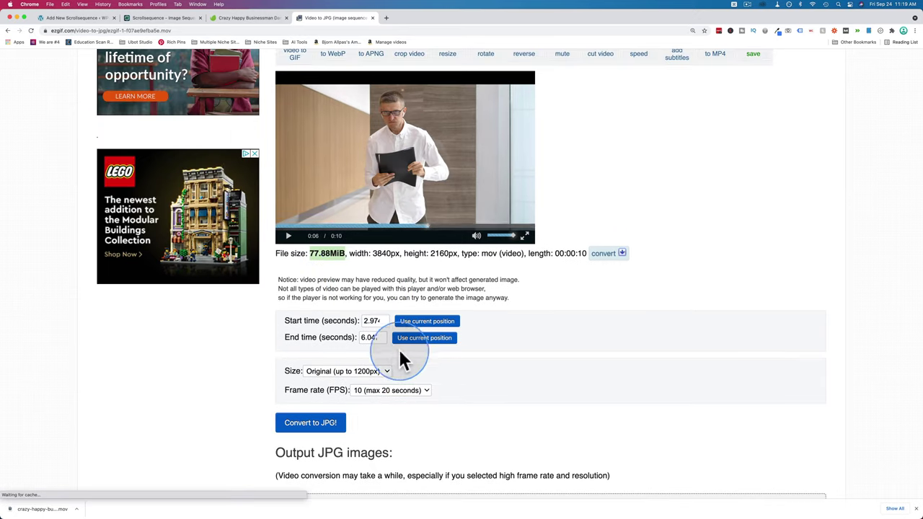
Set the start time to 0 and the end time to 10 seconds, and convert the video to JPG
{"action": "double_click", "coordinate": [370, 320]}
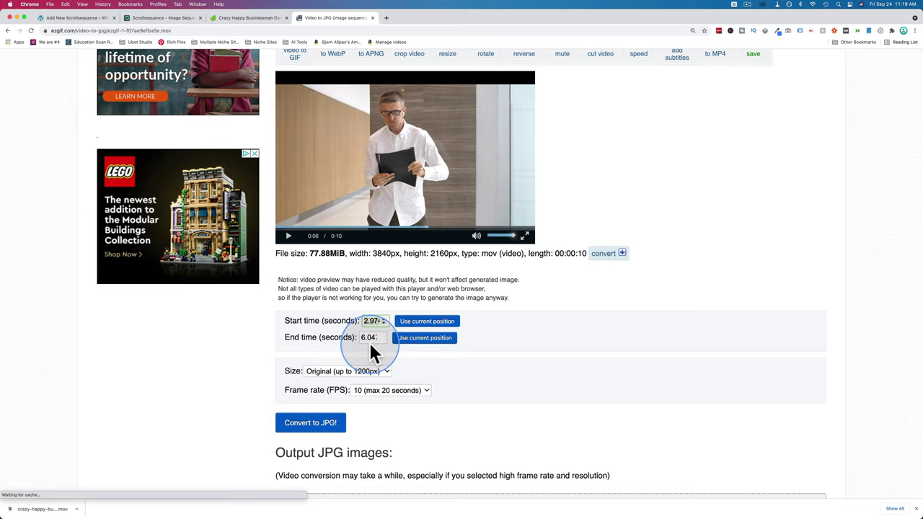
{"action": "type", "text": "0"}
{"action": "left_click", "coordinate": [437, 339]}
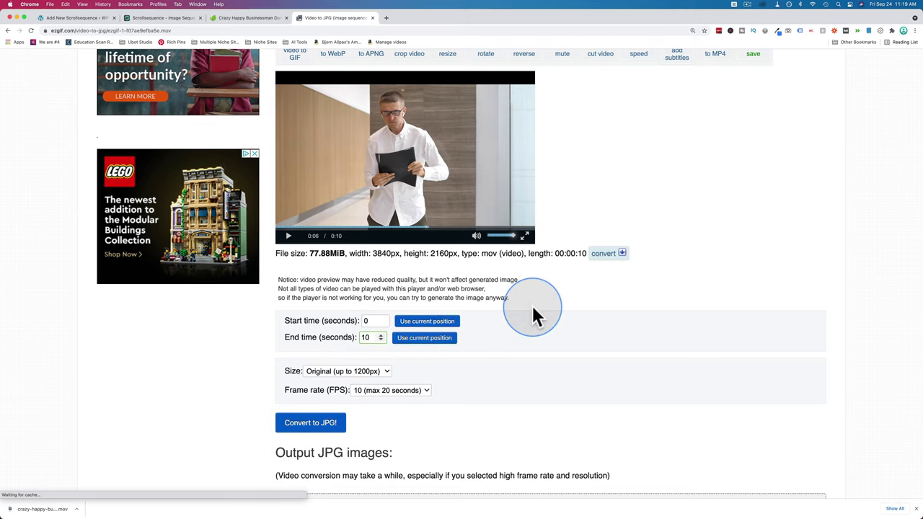
{"action": "left_click", "coordinate": [312, 423]}
Examine the output JPG images produced from the video
{"action": "scroll", "coordinate": [510, 407], "scroll_direction": "down", "scroll_amount": 2}
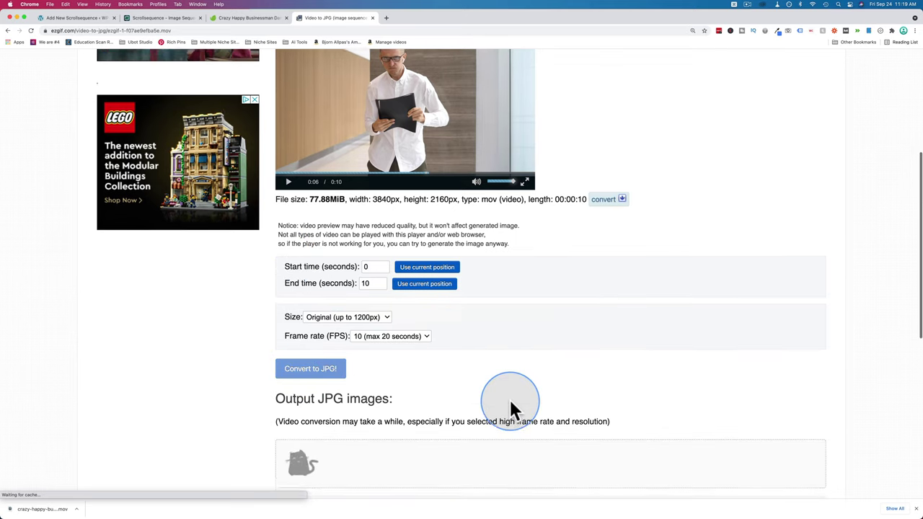
{"action": "scroll", "coordinate": [510, 407], "scroll_direction": "down", "scroll_amount": 3}
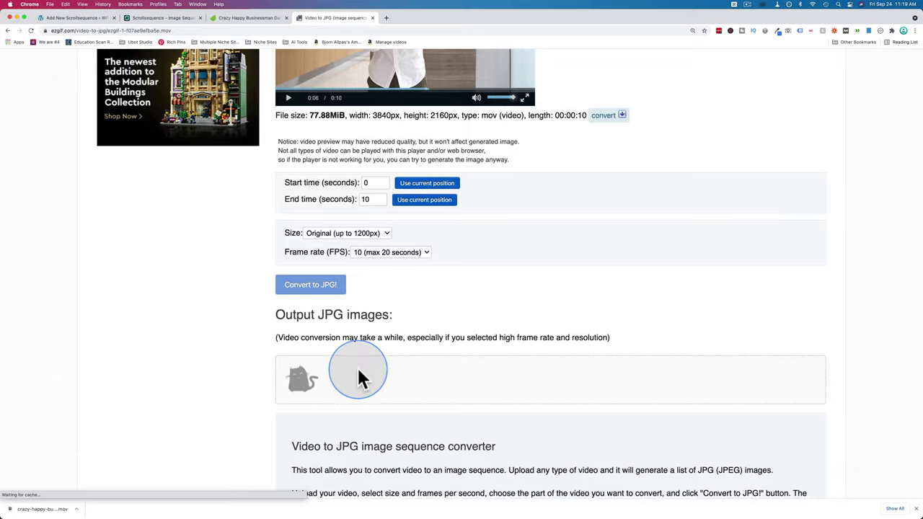
{"action": "scroll", "coordinate": [359, 372], "scroll_direction": "down", "scroll_amount": 5}
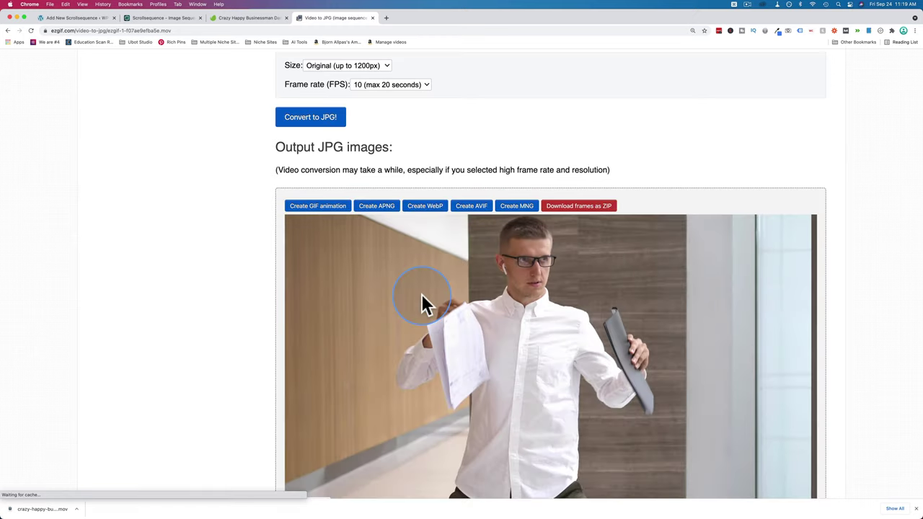
{"action": "scroll", "coordinate": [784, 241], "scroll_direction": "down", "scroll_amount": 5}
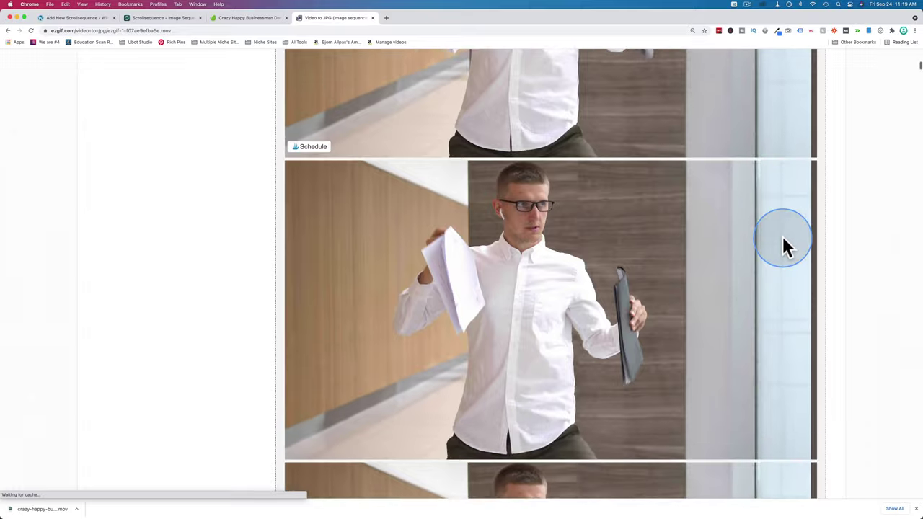
{"action": "scroll", "coordinate": [783, 246], "scroll_direction": "down", "scroll_amount": 10}
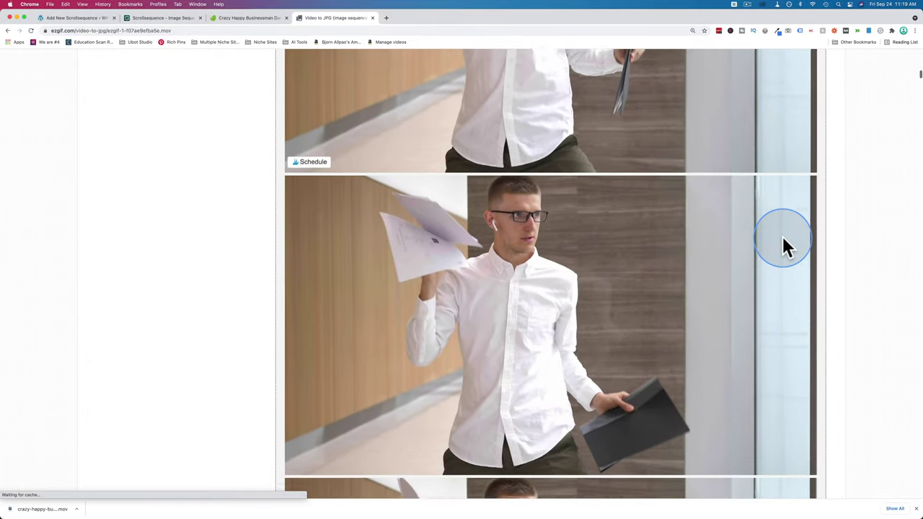
{"action": "scroll", "coordinate": [784, 245], "scroll_direction": "down", "scroll_amount": 10}
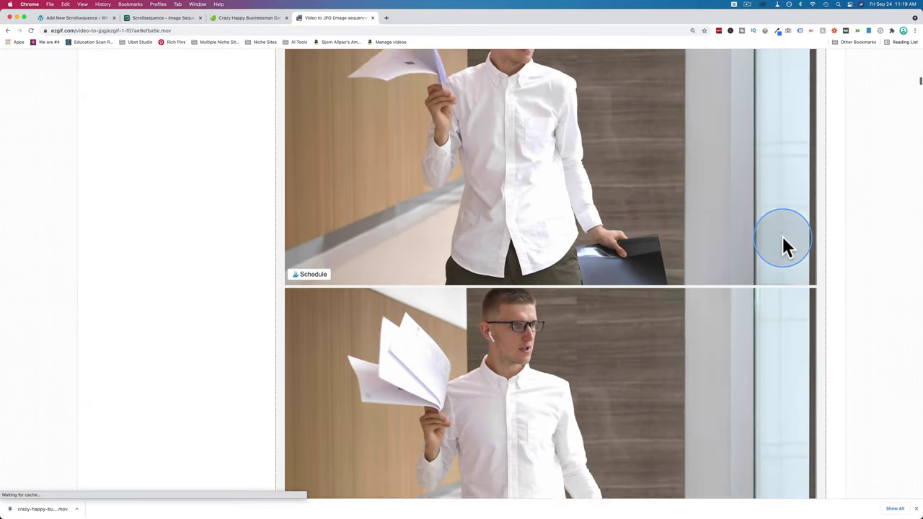
{"action": "scroll", "coordinate": [785, 245], "scroll_direction": "down", "scroll_amount": 10}
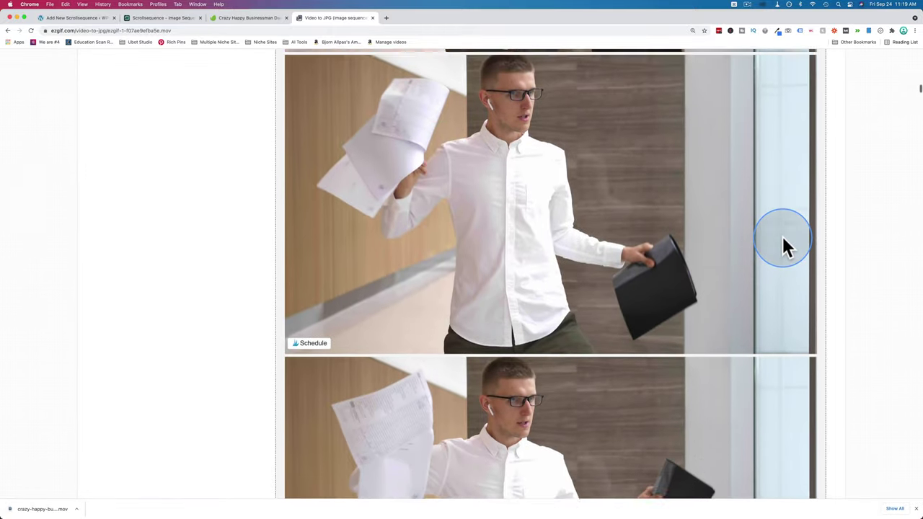
{"action": "scroll", "coordinate": [782, 238], "scroll_direction": "down", "scroll_amount": 10}
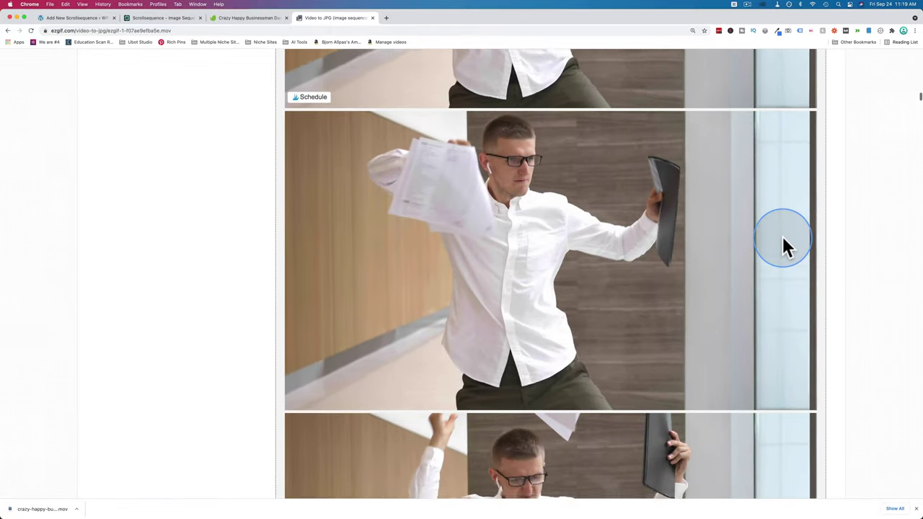
Download the output frames as a ZIP and extract the archive in the Downloads folder
{"action": "scroll", "coordinate": [783, 246], "scroll_direction": "up", "scroll_amount": 20}
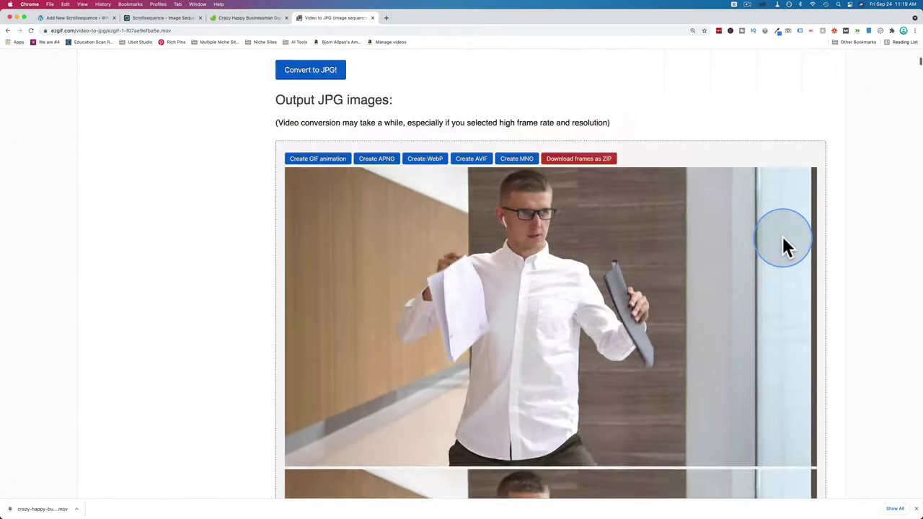
{"action": "scroll", "coordinate": [783, 246], "scroll_direction": "up", "scroll_amount": 1}
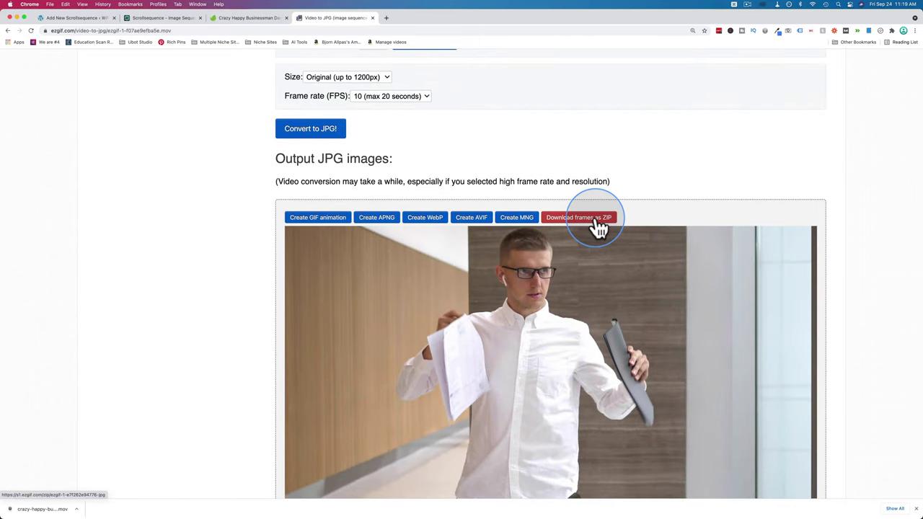
{"action": "left_click", "coordinate": [599, 228]}
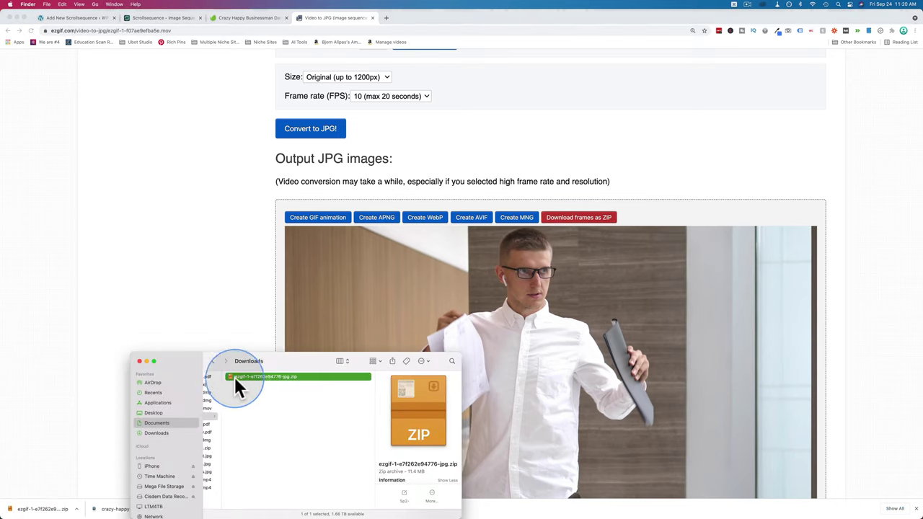
{"action": "double_click", "coordinate": [232, 376]}
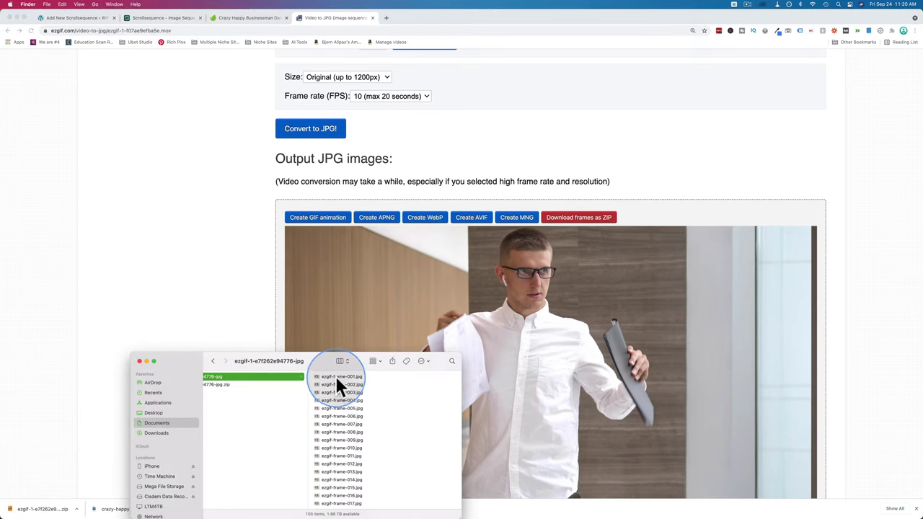
Examine the extracted frame images from ezgif-frame-001.jpg to ezgif-frame-100.jpg
{"action": "left_click", "coordinate": [335, 377]}
{"action": "scroll", "coordinate": [343, 384], "scroll_direction": "down", "scroll_amount": 5}
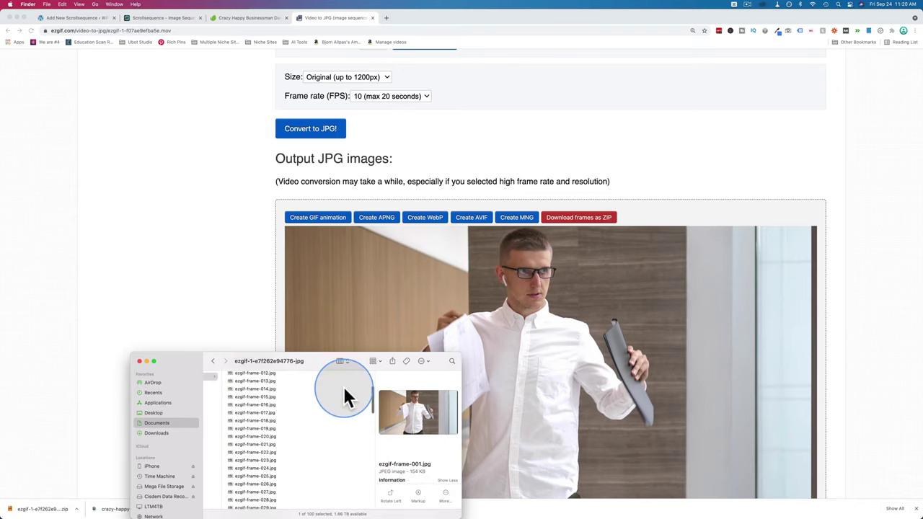
{"action": "left_click", "coordinate": [264, 427]}
{"action": "scroll", "coordinate": [265, 426], "scroll_direction": "down", "scroll_amount": 10}
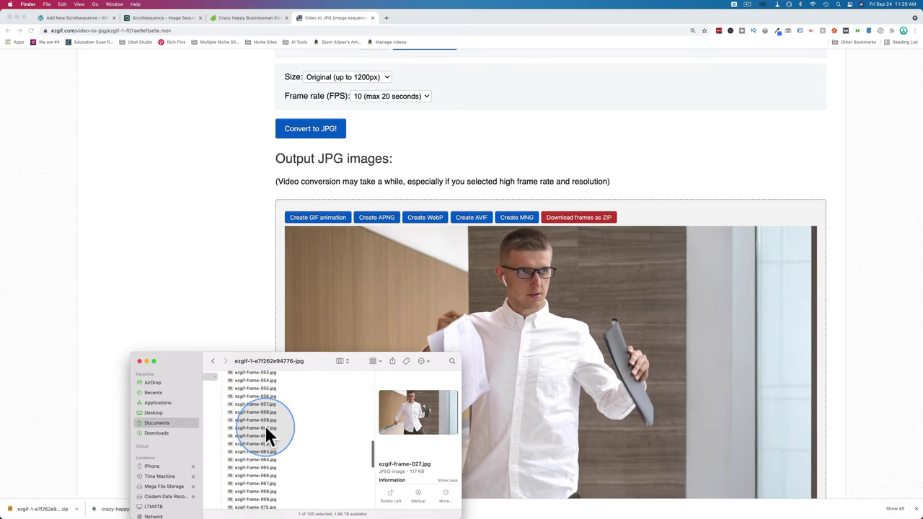
{"action": "left_click", "coordinate": [265, 426]}
{"action": "scroll", "coordinate": [265, 425], "scroll_direction": "down", "scroll_amount": 10}
{"action": "left_click", "coordinate": [266, 497]}
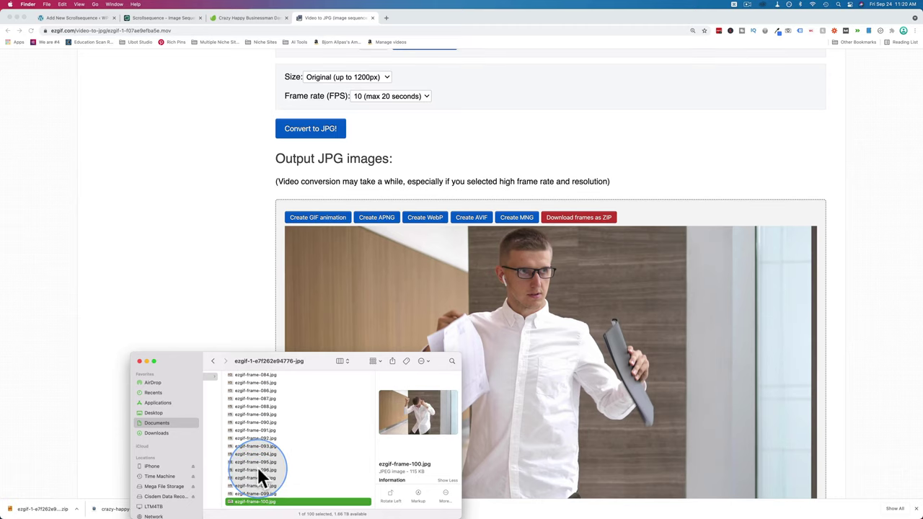
{"action": "scroll", "coordinate": [258, 467], "scroll_direction": "up", "scroll_amount": 15}
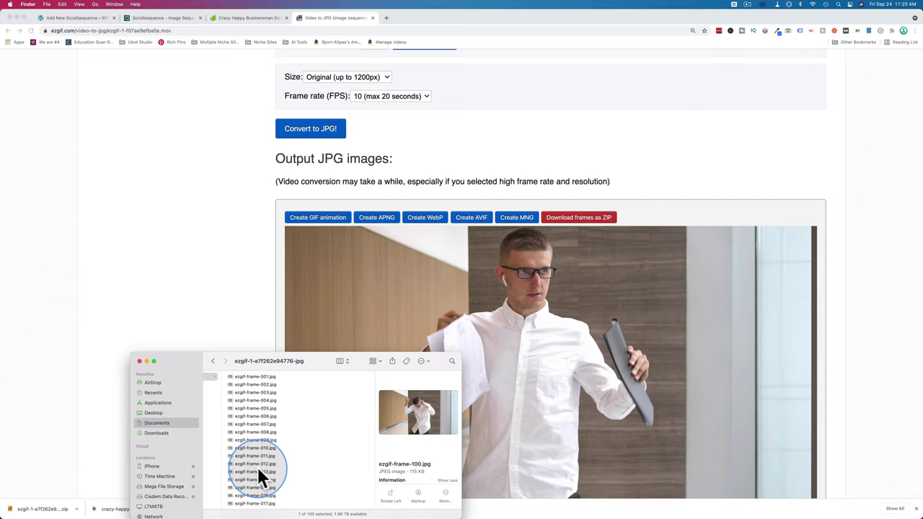
Upload all the extracted ezgif frame JPGs to the media library and use them as the scene's image sequence
{"action": "left_click", "coordinate": [255, 377]}
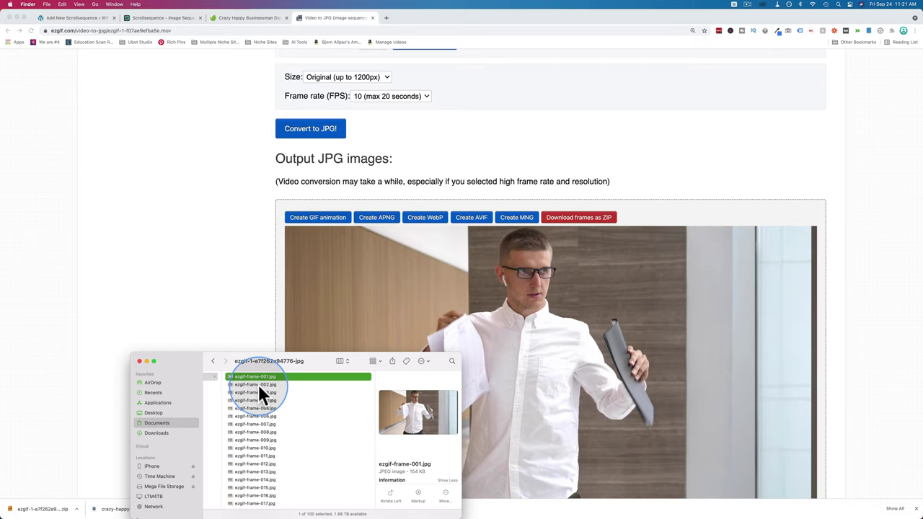
{"action": "left_click", "coordinate": [258, 386]}
{"action": "left_click", "coordinate": [259, 400]}
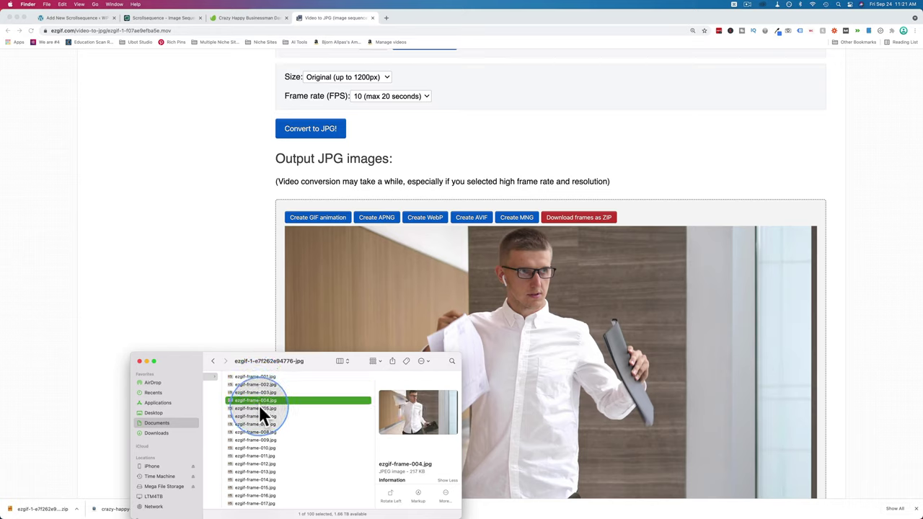
{"action": "left_click", "coordinate": [258, 407]}
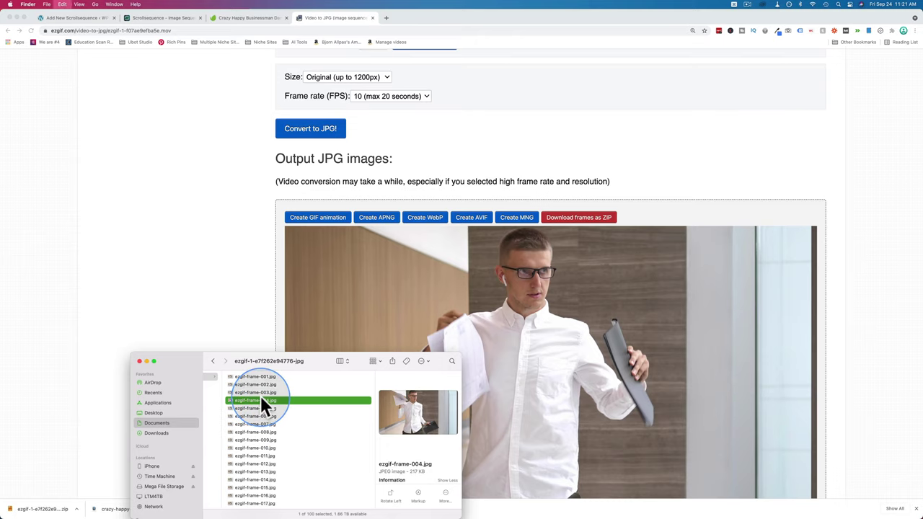
{"action": "key", "text": "super+a"}
{"action": "left_click_drag", "start_coordinate": [258, 433], "coordinate": [262, 233]}
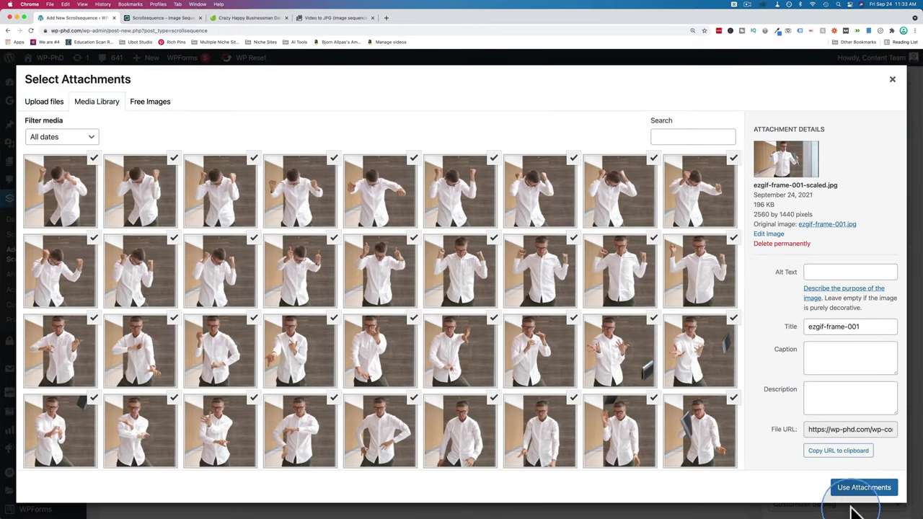
{"action": "left_click", "coordinate": [853, 489]}
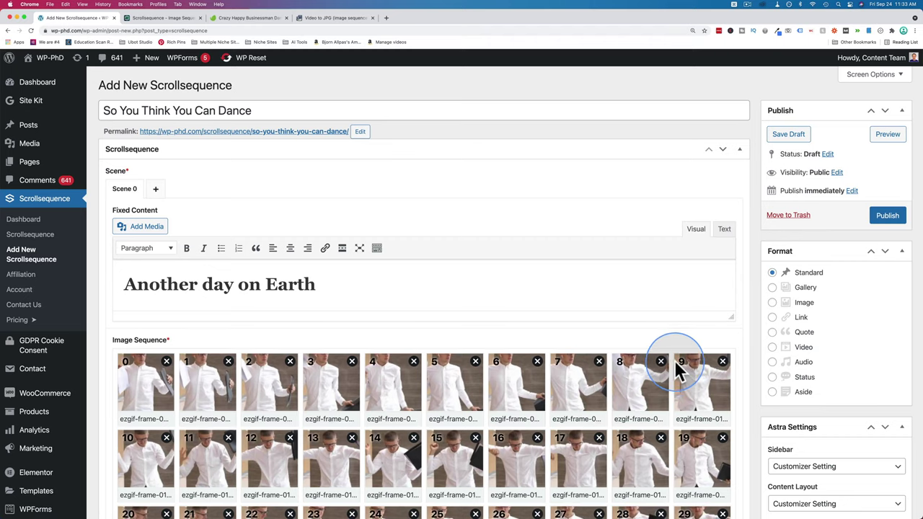
Examine the numbered frames in the scene's image sequence, from image 0 to image 99
{"action": "scroll", "coordinate": [676, 364], "scroll_direction": "down", "scroll_amount": 2}
{"action": "scroll", "coordinate": [674, 360], "scroll_direction": "down", "scroll_amount": 1}
{"action": "scroll", "coordinate": [739, 352], "scroll_direction": "down", "scroll_amount": 5}
{"action": "scroll", "coordinate": [602, 230], "scroll_direction": "up", "scroll_amount": 2}
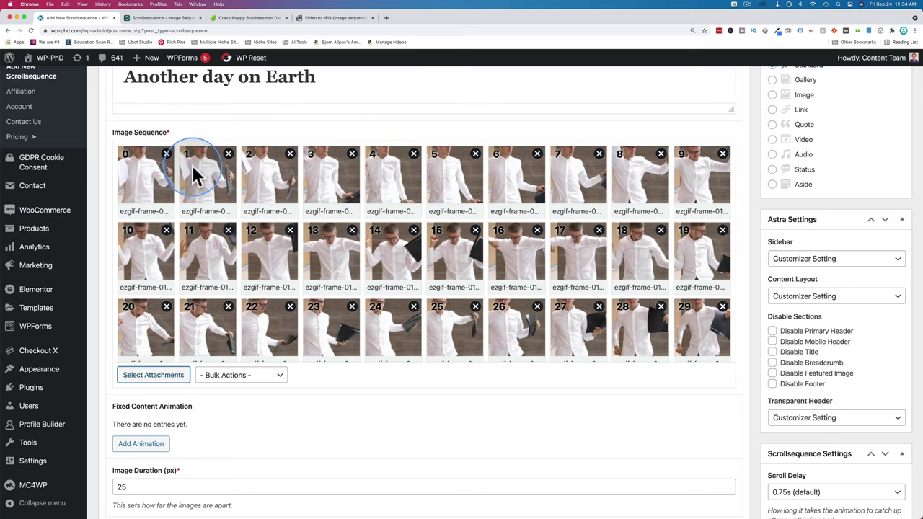
{"action": "scroll", "coordinate": [451, 181], "scroll_direction": "down", "scroll_amount": 7}
{"action": "scroll", "coordinate": [450, 174], "scroll_direction": "down", "scroll_amount": 3}
{"action": "scroll", "coordinate": [544, 157], "scroll_direction": "up", "scroll_amount": 2}
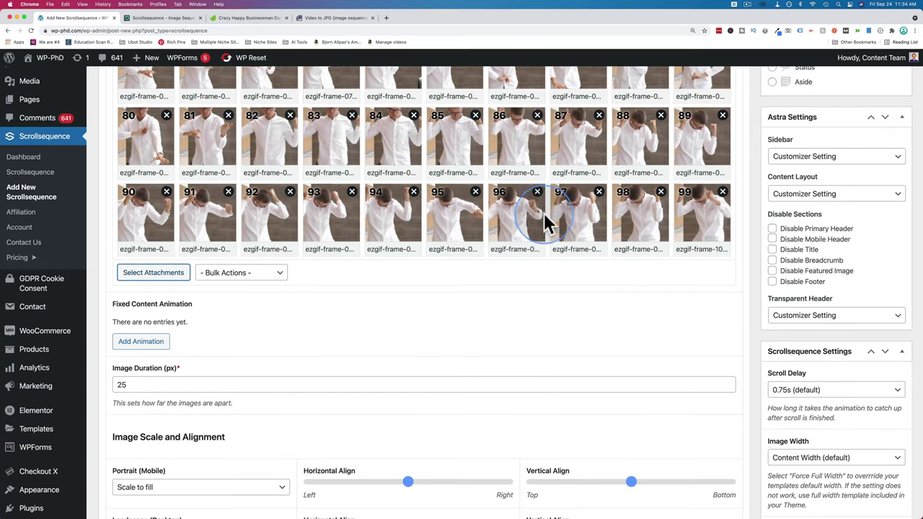
Remove the last three images, numbers 97 to 99, from the image sequence
{"action": "scroll", "coordinate": [647, 328], "scroll_direction": "up", "scroll_amount": 3}
{"action": "left_click", "coordinate": [723, 295]}
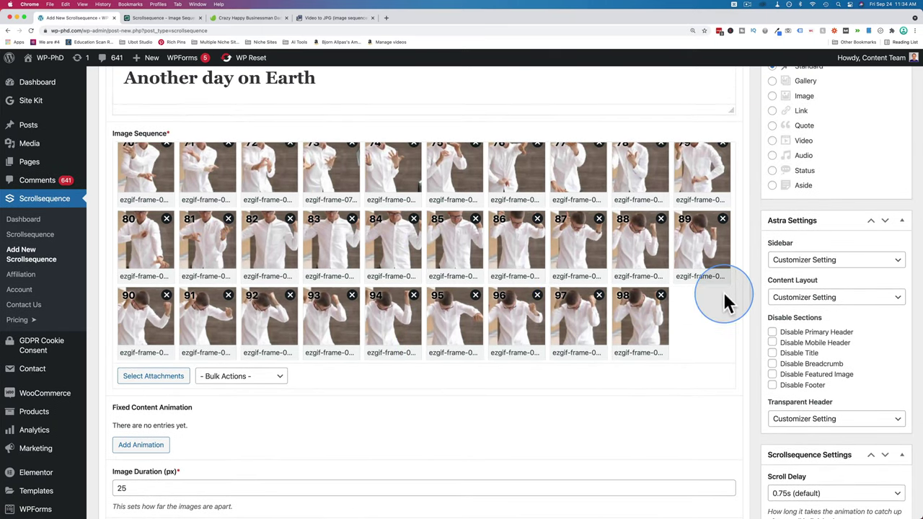
{"action": "left_click", "coordinate": [661, 295]}
{"action": "left_click", "coordinate": [599, 295]}
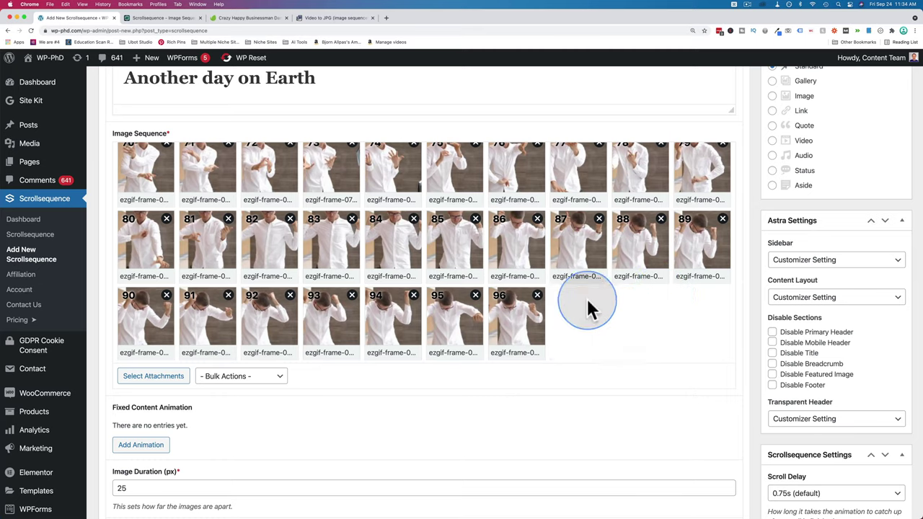
{"action": "left_click", "coordinate": [152, 379]}
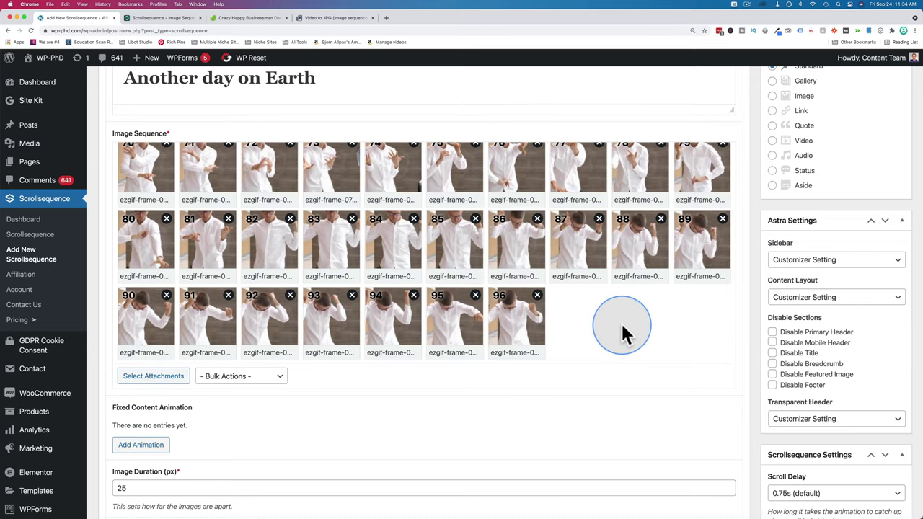
Replace the fixed content heading of Scene 0 with "So you think you can dance?"
{"action": "scroll", "coordinate": [620, 321], "scroll_direction": "up", "scroll_amount": 5}
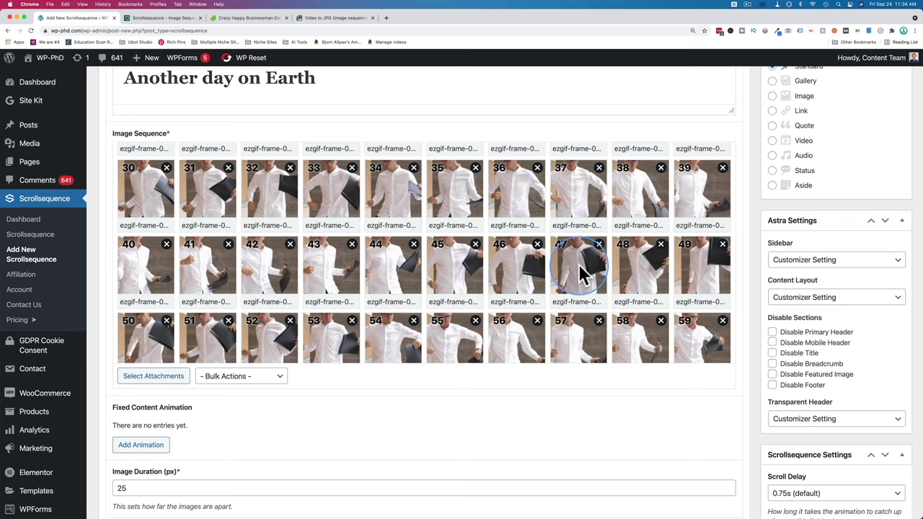
{"action": "scroll", "coordinate": [744, 273], "scroll_direction": "down", "scroll_amount": 3}
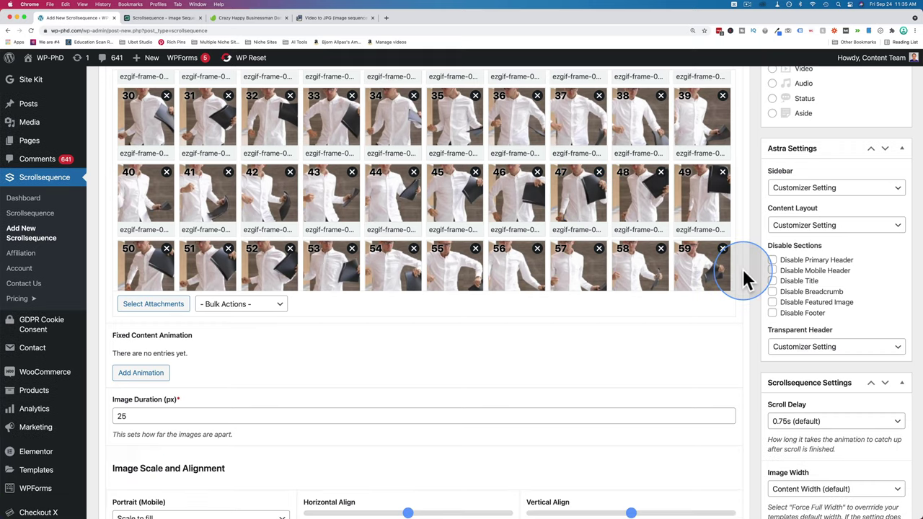
{"action": "scroll", "coordinate": [745, 275], "scroll_direction": "up", "scroll_amount": 6}
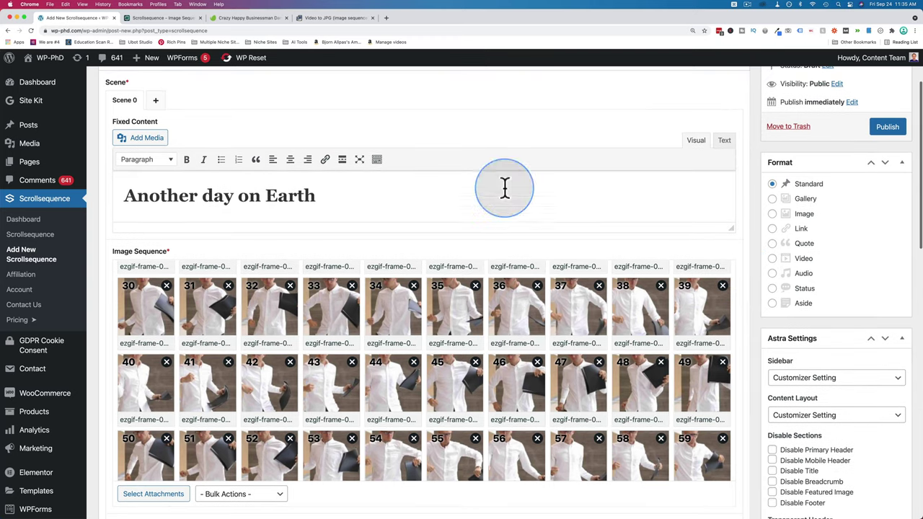
{"action": "triple_click", "coordinate": [185, 204]}
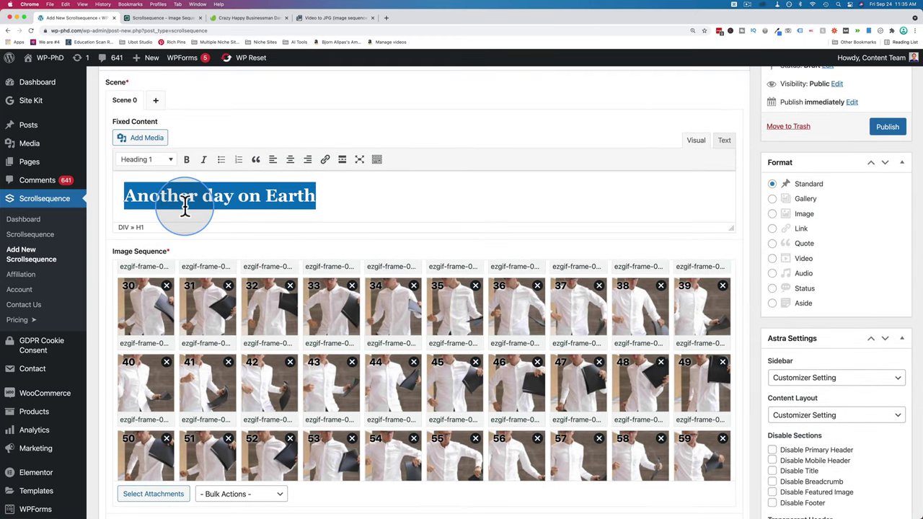
{"action": "type", "text": "So. you think you can dance?"}
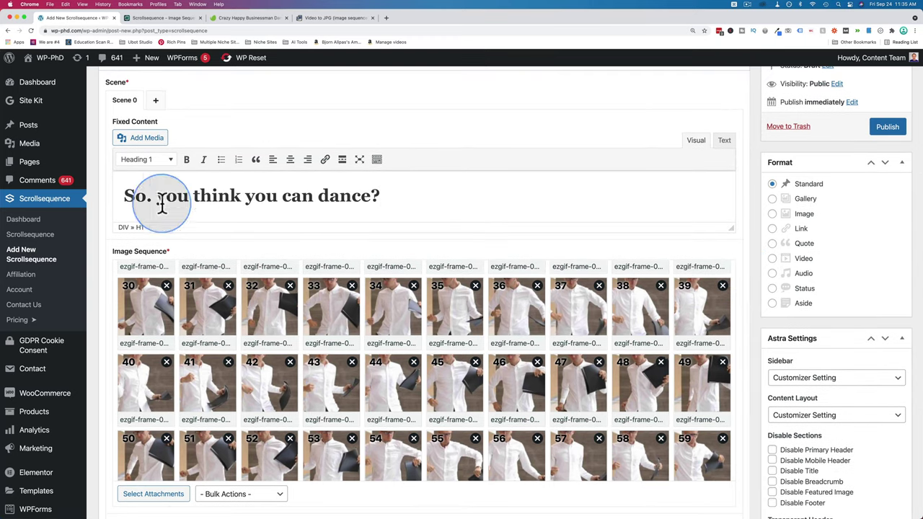
{"action": "left_click", "coordinate": [150, 196]}
{"action": "key", "text": "BackSpace"}
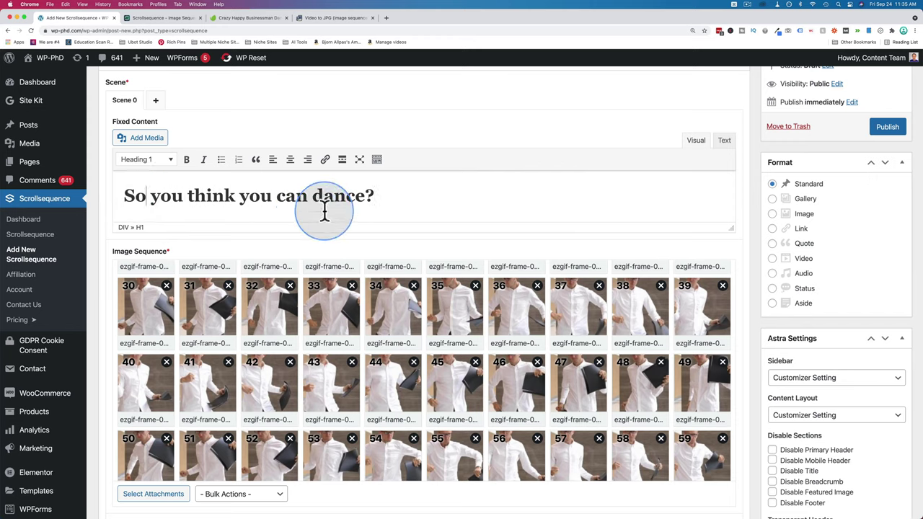
Set the h1 heading's id to "heading1" in the fixed content's HTML and copy that id
{"action": "left_click", "coordinate": [724, 141]}
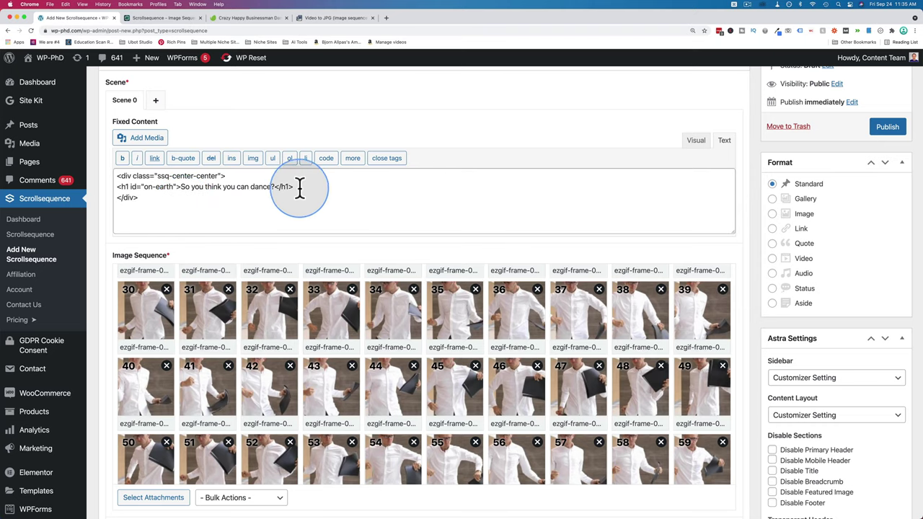
{"action": "left_click_drag", "start_coordinate": [296, 187], "coordinate": [110, 194]}
{"action": "left_click_drag", "start_coordinate": [173, 187], "coordinate": [143, 187]}
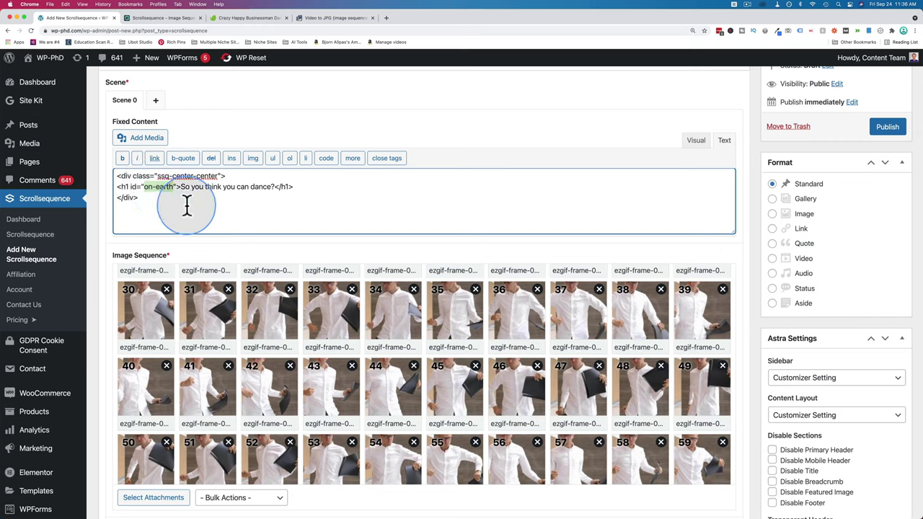
{"action": "type", "text": "heading1"}
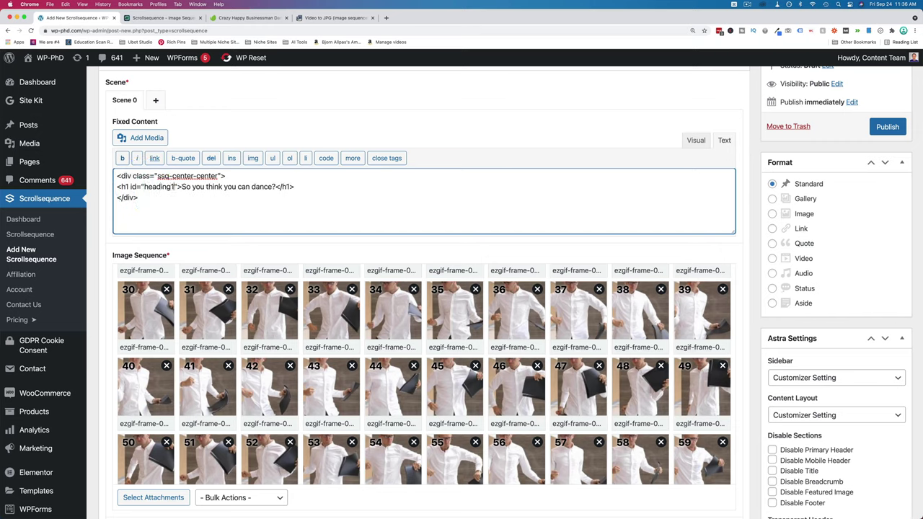
{"action": "double_click", "coordinate": [160, 186]}
{"action": "right_click", "coordinate": [160, 186]}
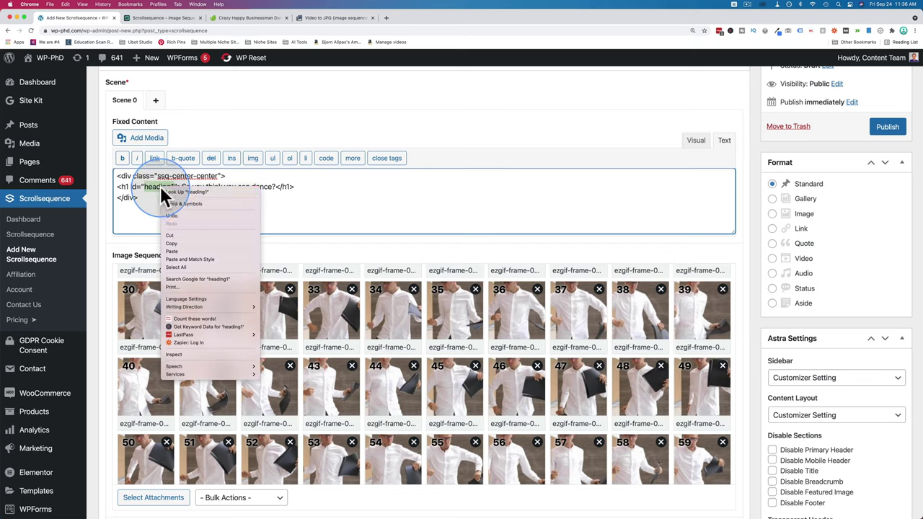
{"action": "left_click", "coordinate": [167, 241]}
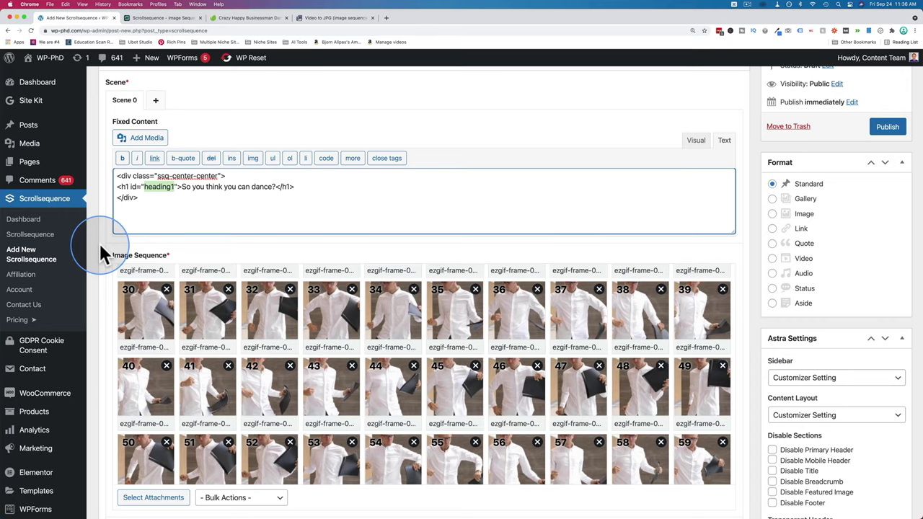
Add a fixed content animation to the scene with the selector #heading1
{"action": "scroll", "coordinate": [100, 243], "scroll_direction": "down", "scroll_amount": 5}
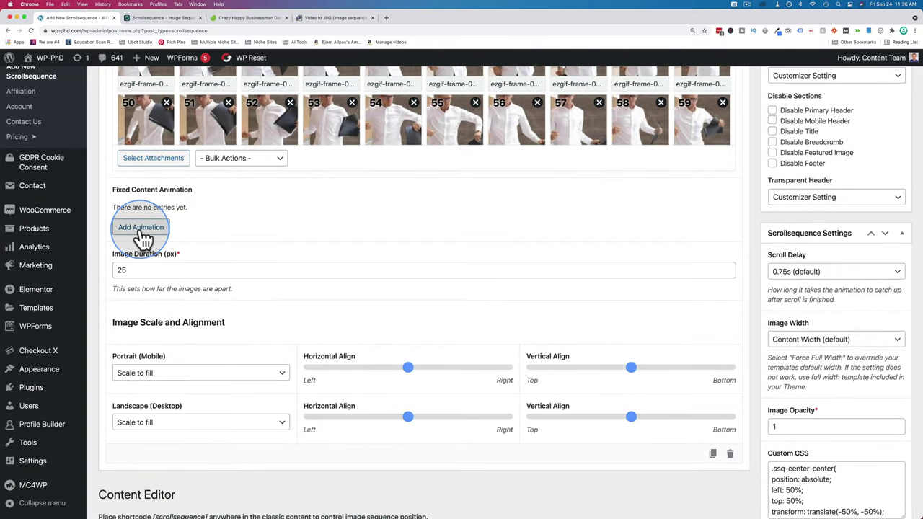
{"action": "left_click", "coordinate": [142, 228]}
{"action": "left_click", "coordinate": [275, 227]}
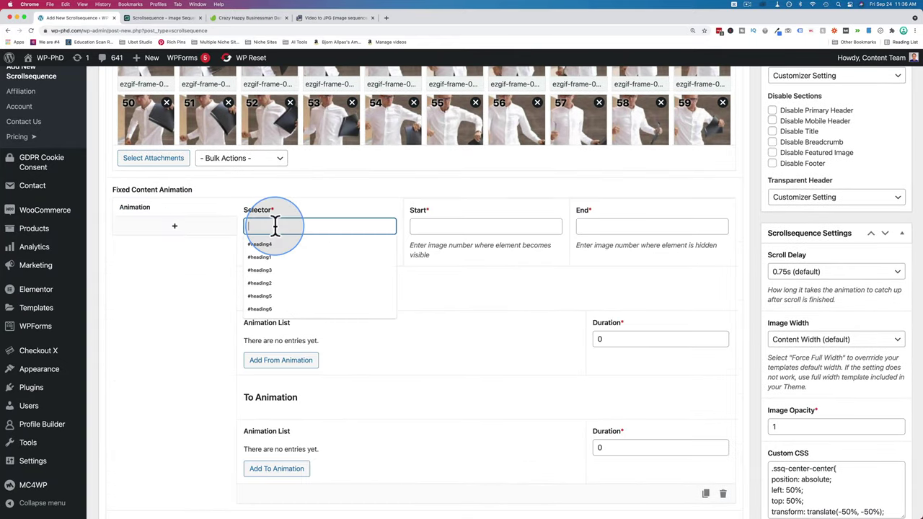
{"action": "type", "text": "#"}
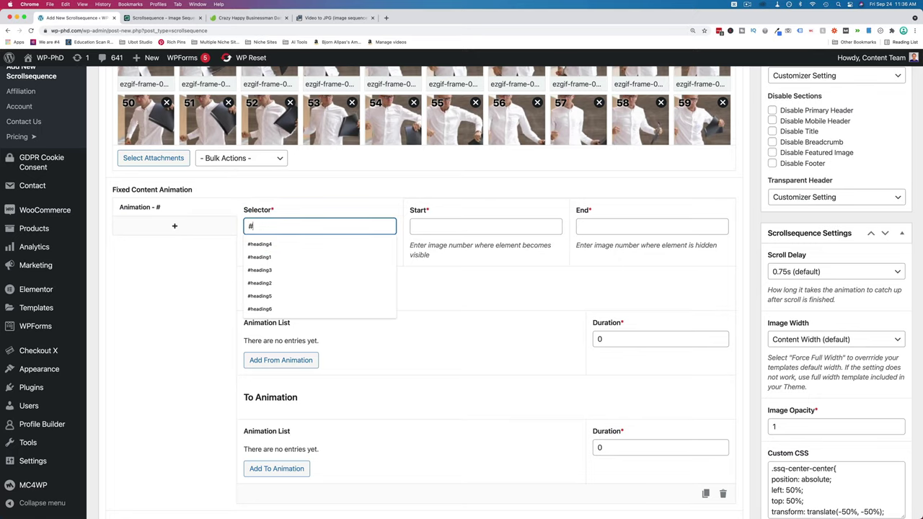
{"action": "key", "text": "Down"}
{"action": "key", "text": "Down"}
{"action": "key", "text": "Return"}
{"action": "left_click", "coordinate": [257, 225]}
{"action": "left_click", "coordinate": [182, 226]}
Try targeting the heading by class, using "class" in the HTML and a "." selector prefix, and restore the id attribute and "#" prefix
{"action": "scroll", "coordinate": [112, 215], "scroll_direction": "up", "scroll_amount": 5}
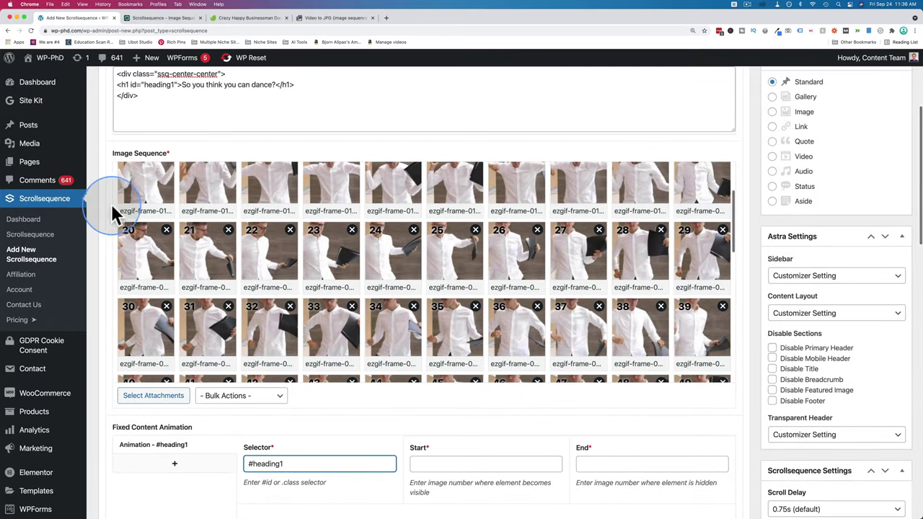
{"action": "scroll", "coordinate": [110, 199], "scroll_direction": "up", "scroll_amount": 3}
{"action": "left_click", "coordinate": [132, 189]}
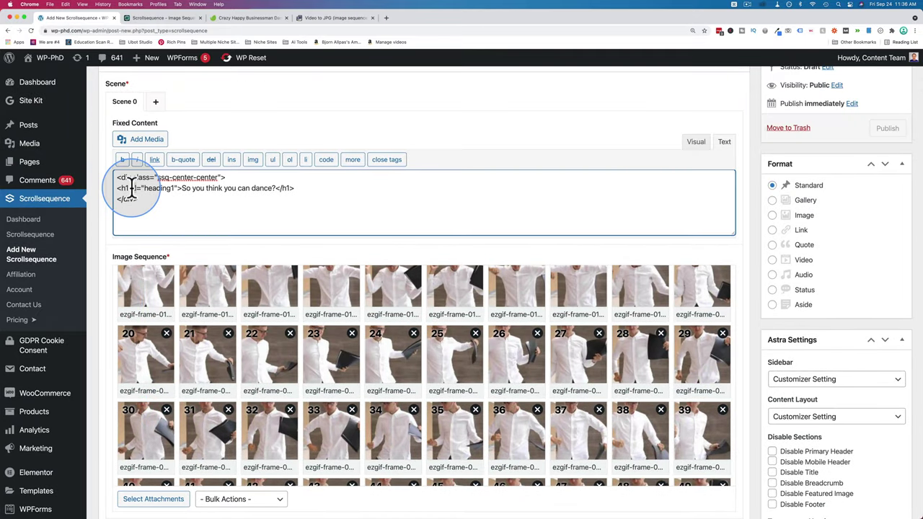
{"action": "type", "text": "class"}
{"action": "left_click", "coordinate": [172, 194]}
{"action": "scroll", "coordinate": [100, 225], "scroll_direction": "down", "scroll_amount": 7}
{"action": "left_click", "coordinate": [244, 254]}
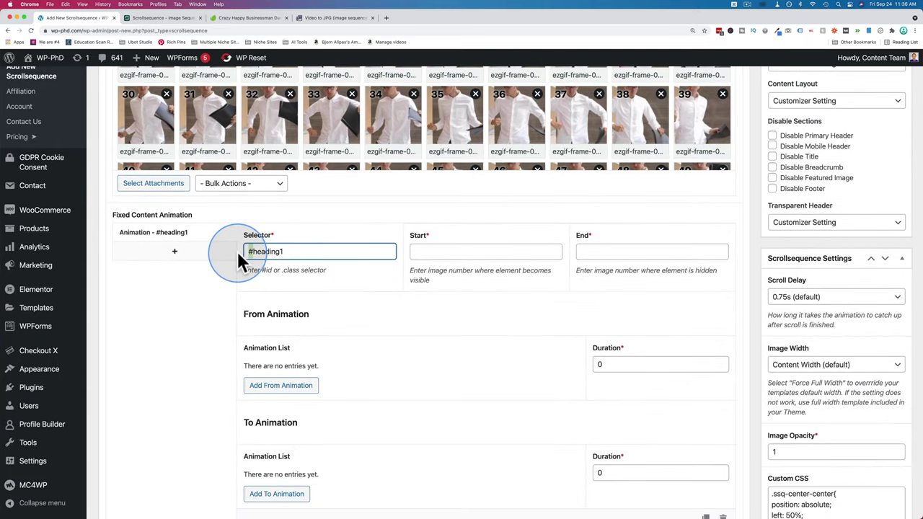
{"action": "type", "text": "."}
{"action": "left_click", "coordinate": [284, 251]}
{"action": "key", "text": "BackSpace"}
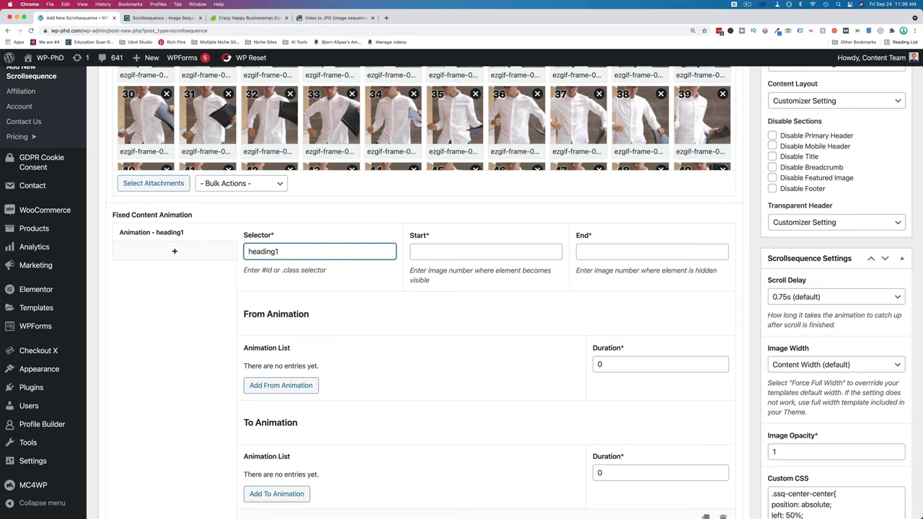
{"action": "type", "text": "#"}
{"action": "scroll", "coordinate": [97, 277], "scroll_direction": "up", "scroll_amount": 5}
{"action": "left_click_drag", "start_coordinate": [131, 214], "coordinate": [149, 216]}
{"action": "type", "text": "id"}
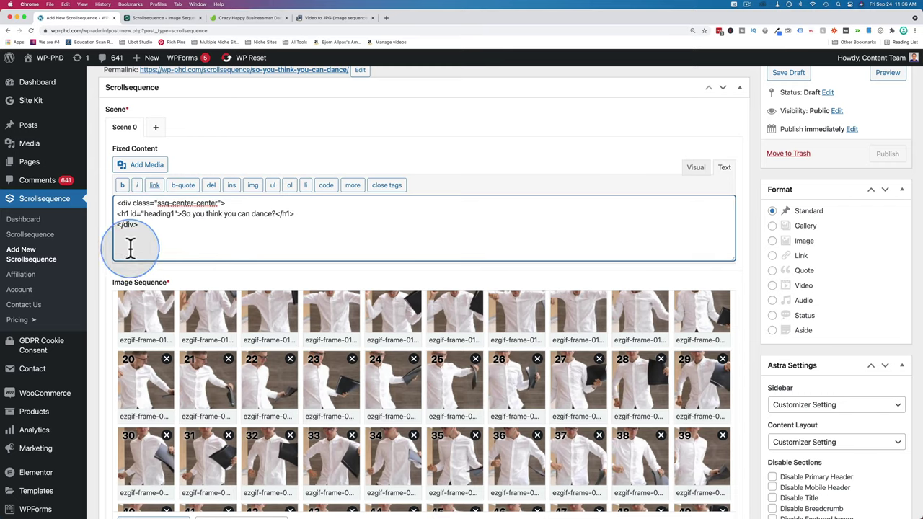
{"action": "double_click", "coordinate": [160, 215]}
{"action": "scroll", "coordinate": [105, 277], "scroll_direction": "down", "scroll_amount": 1}
{"action": "scroll", "coordinate": [104, 278], "scroll_direction": "down", "scroll_amount": 5}
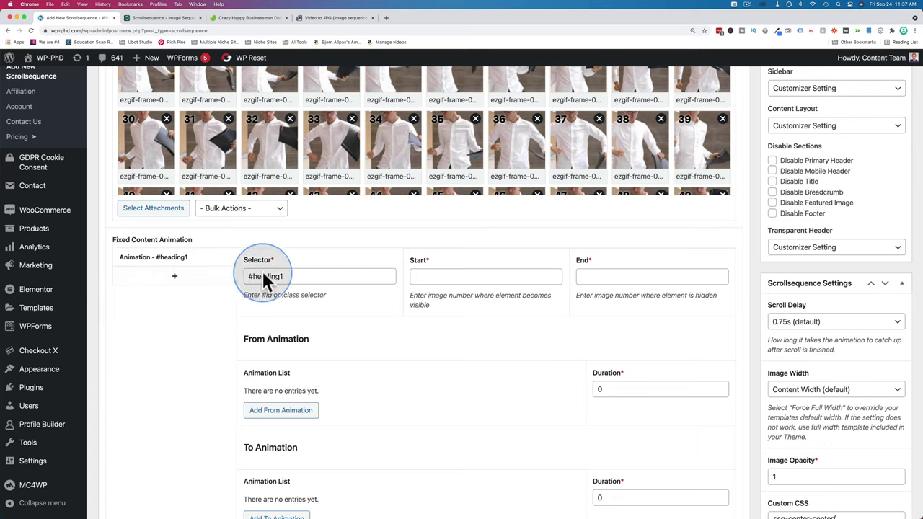
{"action": "double_click", "coordinate": [297, 276]}
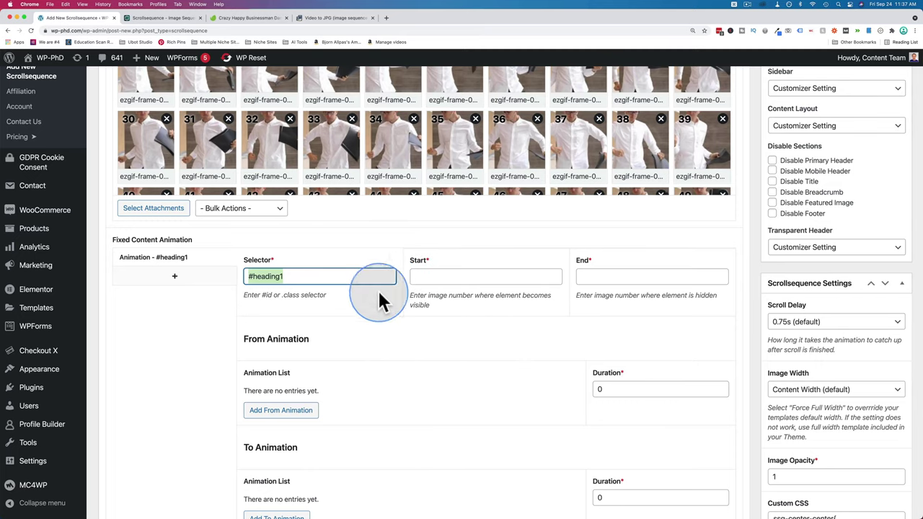
Set the #heading1 animation to start at image 15 and end at image 80
{"action": "scroll", "coordinate": [396, 275], "scroll_direction": "up", "scroll_amount": 5}
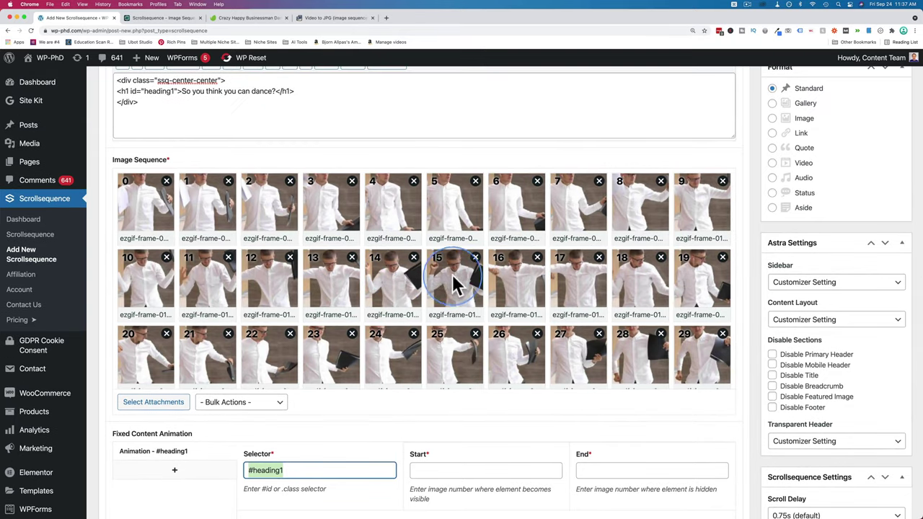
{"action": "scroll", "coordinate": [445, 396], "scroll_direction": "down", "scroll_amount": 1}
{"action": "left_click", "coordinate": [437, 431]}
{"action": "type", "text": "15"}
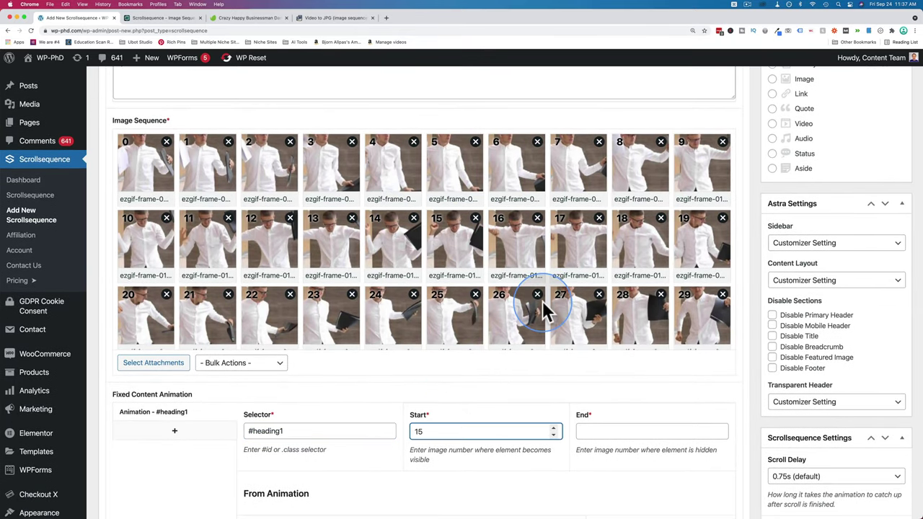
{"action": "scroll", "coordinate": [542, 307], "scroll_direction": "down", "scroll_amount": 7}
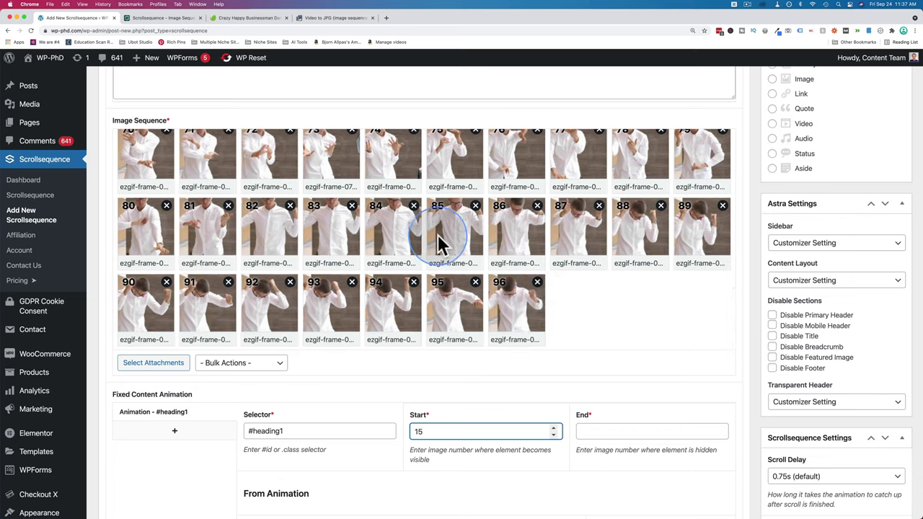
{"action": "left_click", "coordinate": [601, 431]}
{"action": "type", "text": "80"}
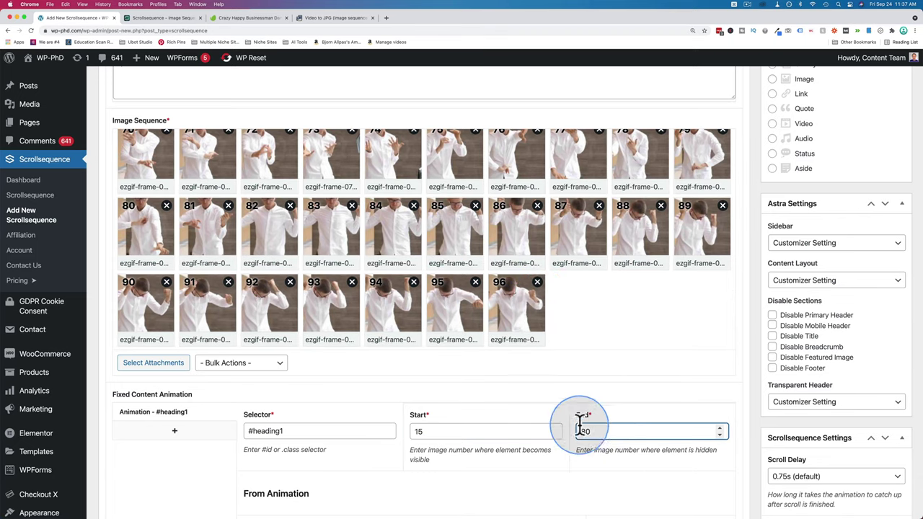
Add a Fade From Opacity effect with value 0 to the #heading1 From Animation and set its duration to 15
{"action": "scroll", "coordinate": [570, 408], "scroll_direction": "down", "scroll_amount": 5}
{"action": "scroll", "coordinate": [568, 409], "scroll_direction": "down", "scroll_amount": 1}
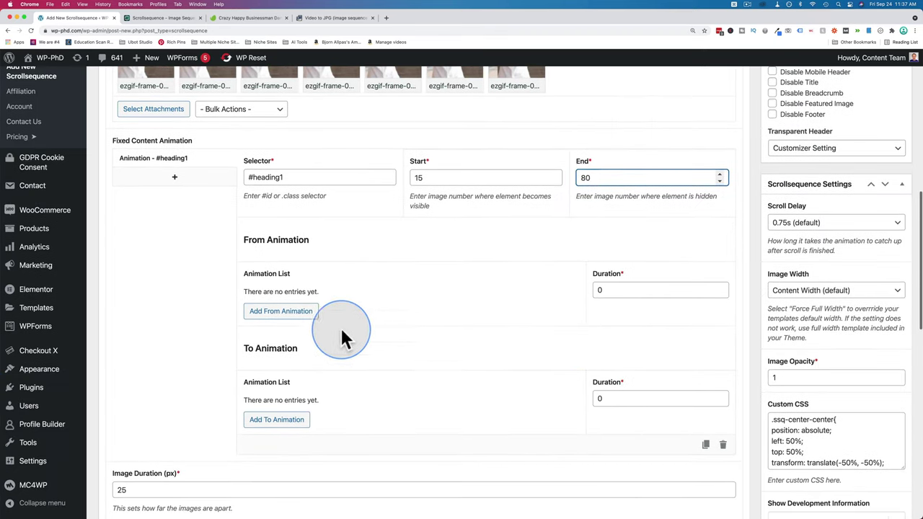
{"action": "left_click", "coordinate": [293, 318]}
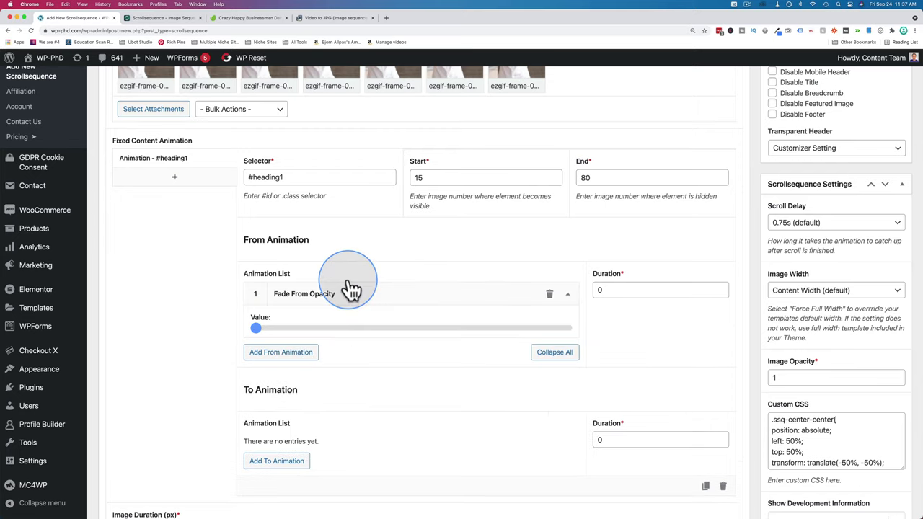
{"action": "left_click", "coordinate": [261, 331]}
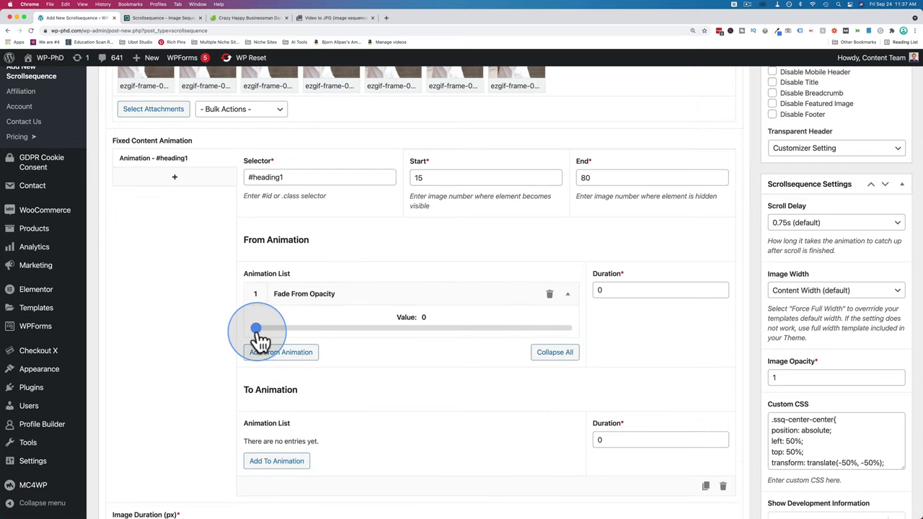
{"action": "left_click_drag", "start_coordinate": [260, 338], "coordinate": [242, 339]}
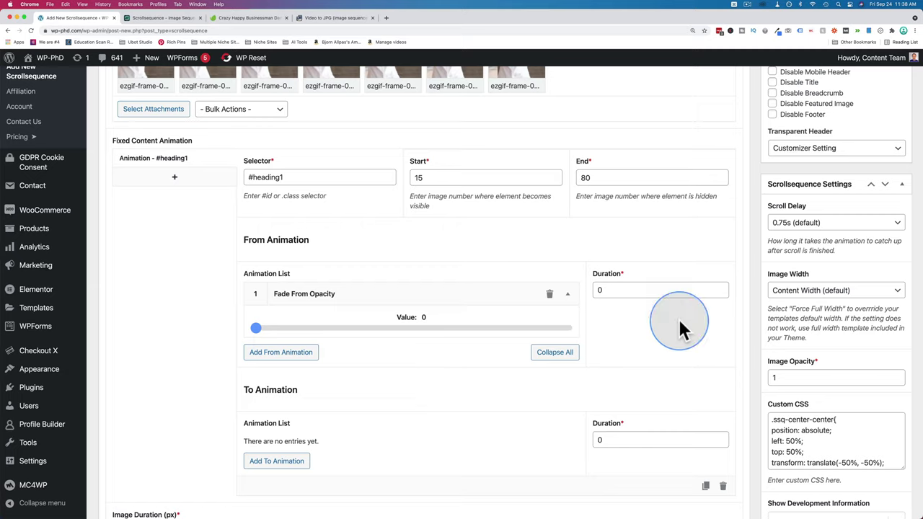
{"action": "left_click", "coordinate": [596, 291]}
{"action": "type", "text": "15"}
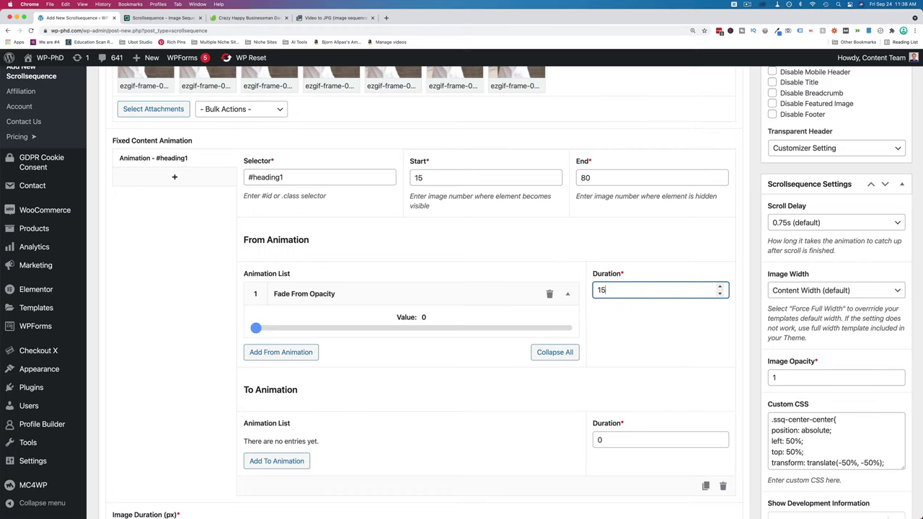
Add a Scale To effect with value 10 to the #heading1 To Animation
{"action": "scroll", "coordinate": [362, 337], "scroll_direction": "down", "scroll_amount": 1}
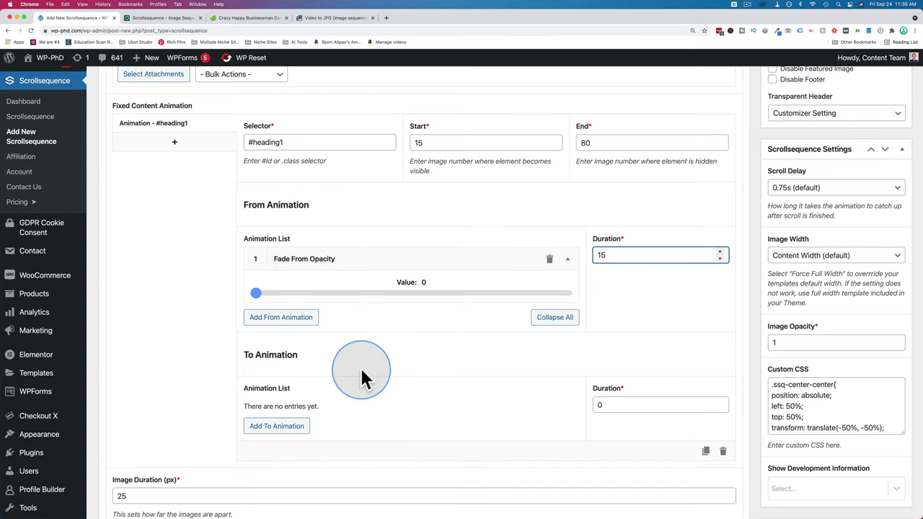
{"action": "scroll", "coordinate": [335, 372], "scroll_direction": "down", "scroll_amount": 1}
{"action": "scroll", "coordinate": [334, 372], "scroll_direction": "down", "scroll_amount": 1}
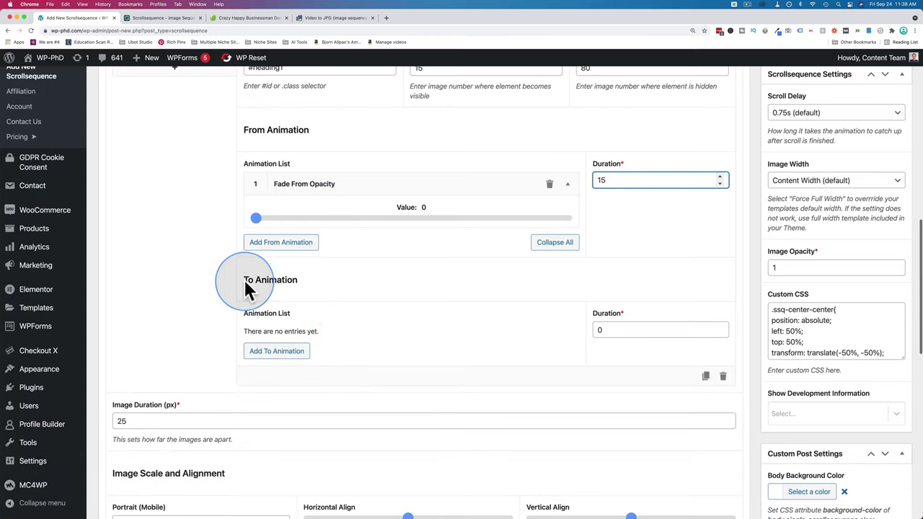
{"action": "left_click", "coordinate": [262, 363]}
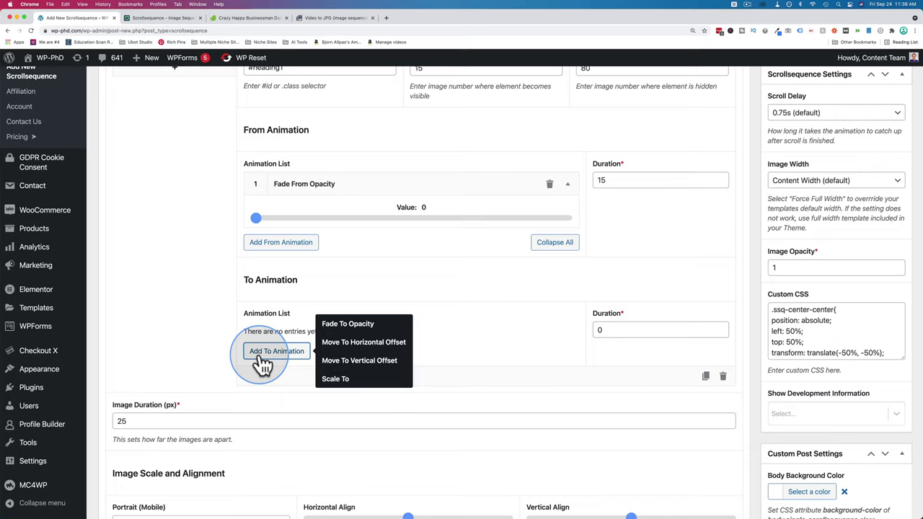
{"action": "left_click", "coordinate": [340, 381]}
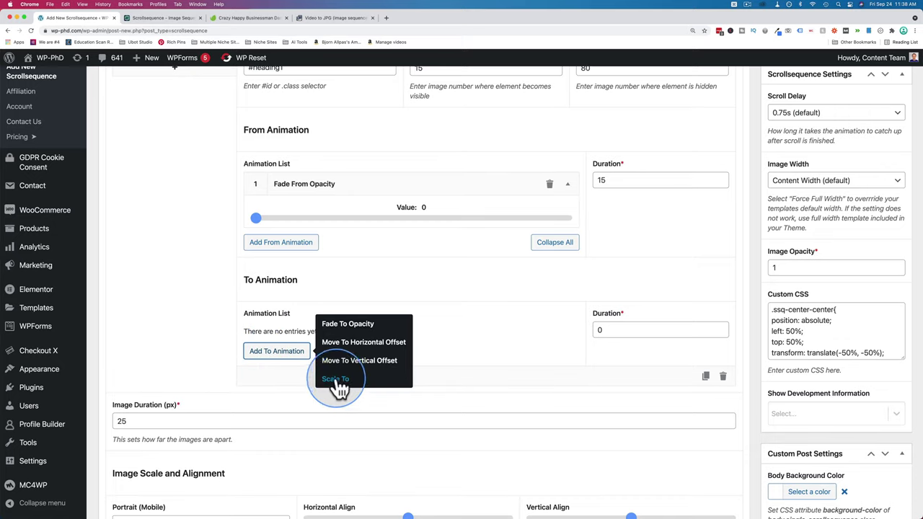
{"action": "left_click_drag", "start_coordinate": [427, 369], "coordinate": [583, 381]}
Add a Fade To Opacity effect with value 0 to the To Animation and set the To Animation's duration to 15
{"action": "left_click", "coordinate": [301, 402]}
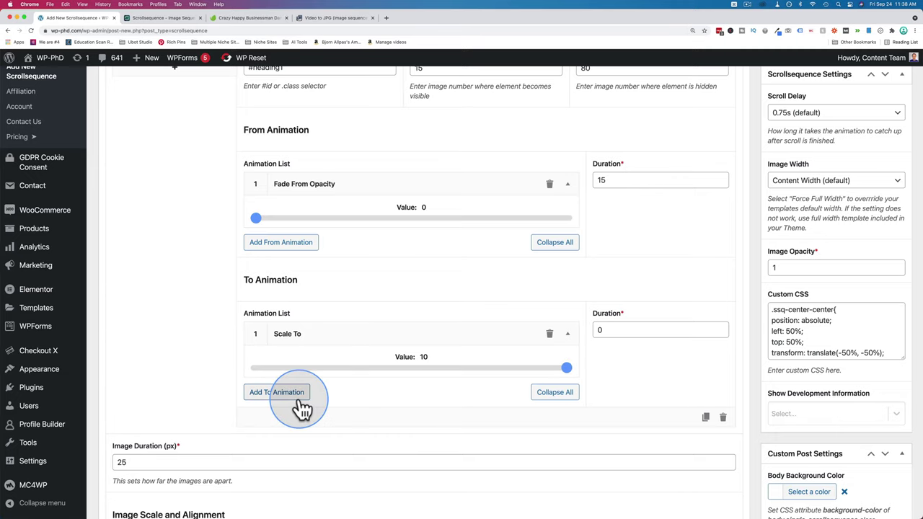
{"action": "left_click", "coordinate": [332, 377]}
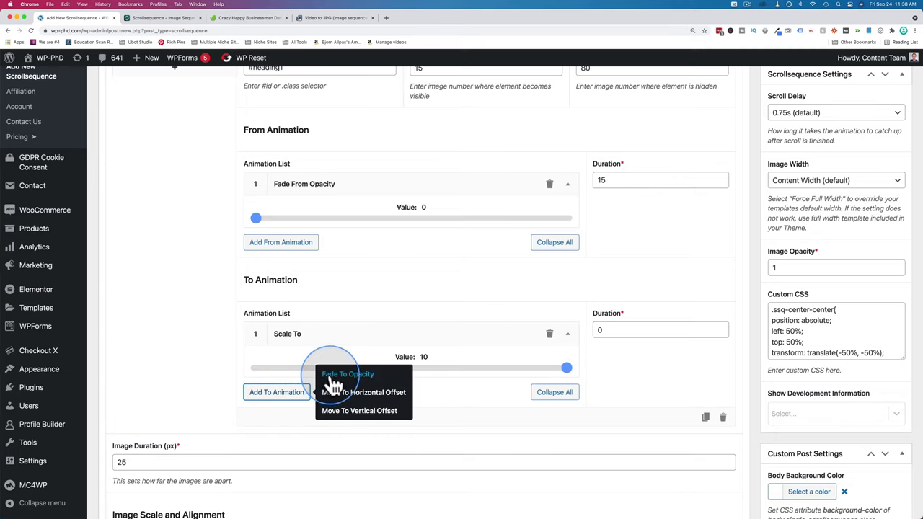
{"action": "scroll", "coordinate": [383, 394], "scroll_direction": "down", "scroll_amount": 2}
{"action": "left_click", "coordinate": [256, 379]}
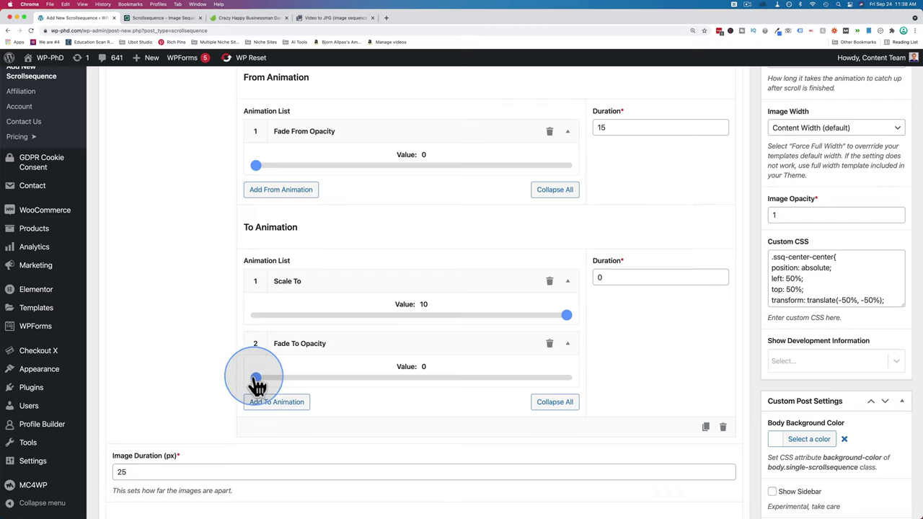
{"action": "left_click", "coordinate": [596, 278]}
{"action": "type", "text": "15"}
Set the scene's image duration to 10 px
{"action": "scroll", "coordinate": [647, 339], "scroll_direction": "down", "scroll_amount": 3}
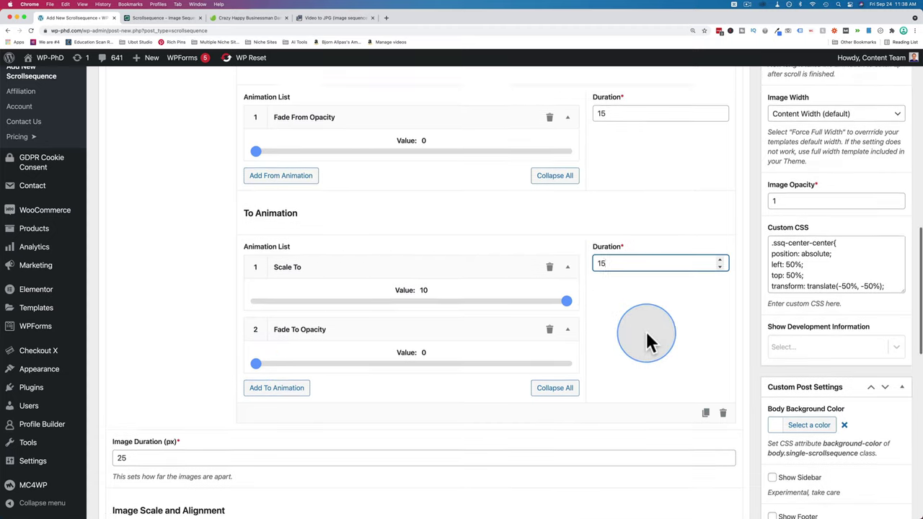
{"action": "scroll", "coordinate": [644, 329], "scroll_direction": "down", "scroll_amount": 3}
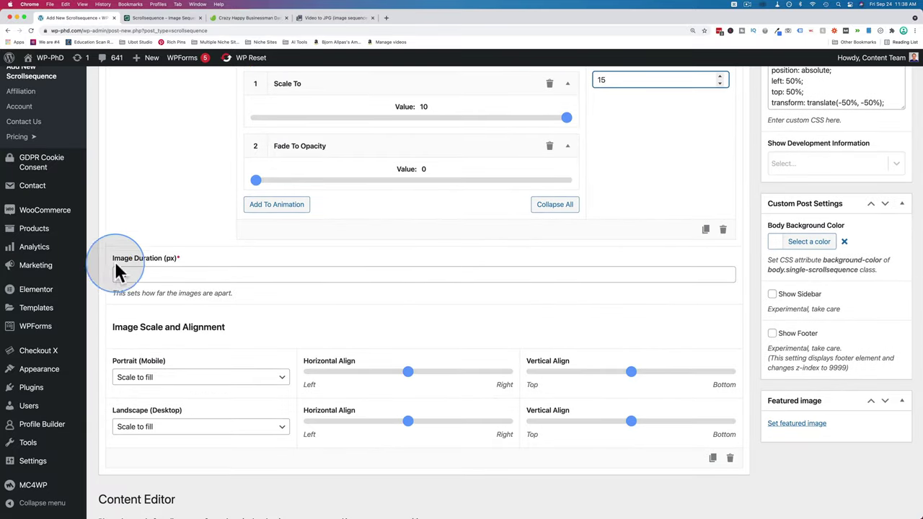
{"action": "double_click", "coordinate": [120, 274]}
{"action": "left_click", "coordinate": [143, 254]}
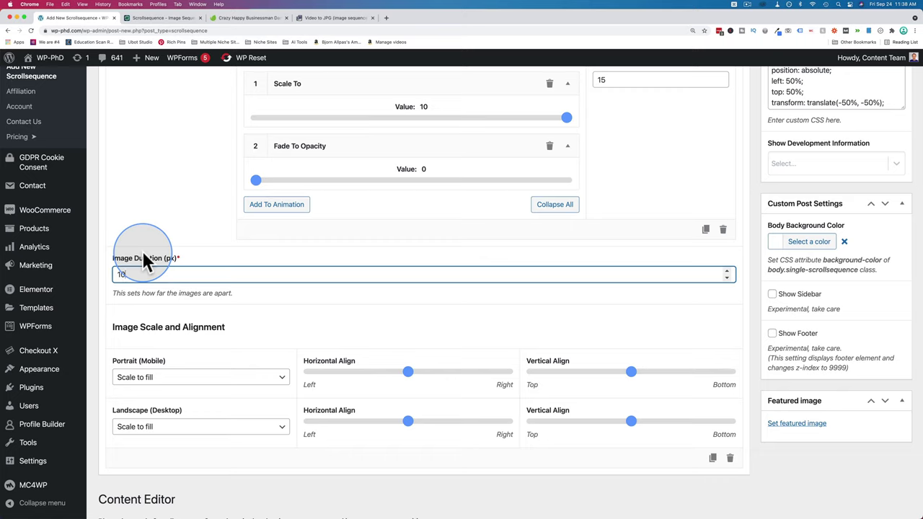
{"action": "left_click", "coordinate": [120, 275]}
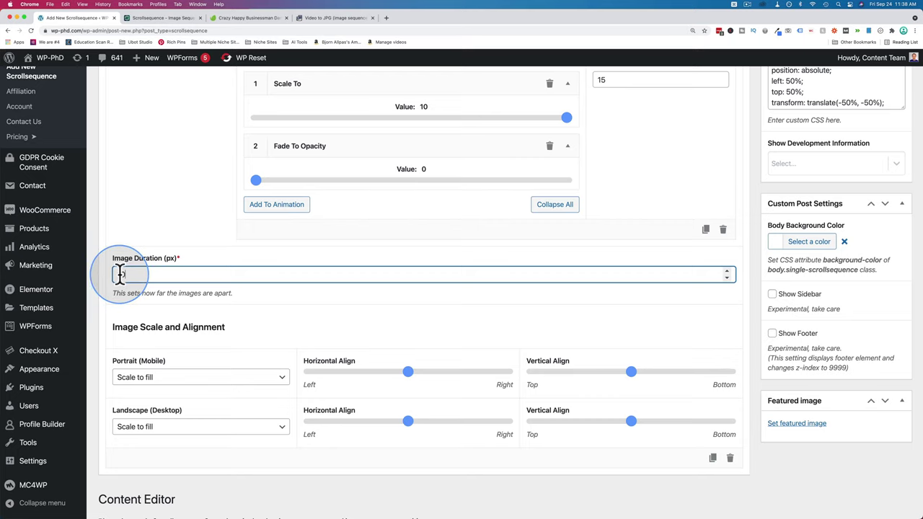
{"action": "scroll", "coordinate": [216, 353], "scroll_direction": "down", "scroll_amount": 1}
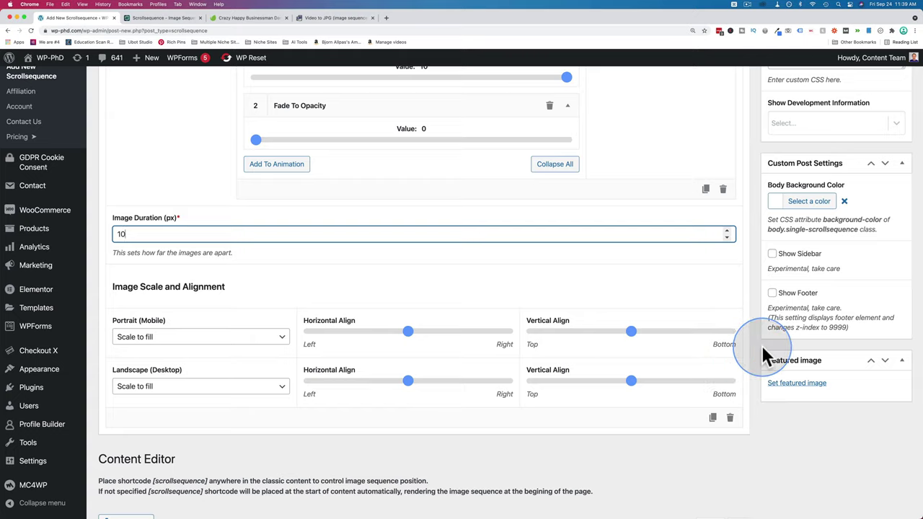
Publish the "So You Think You Can Dance" scrollsequence
{"action": "scroll", "coordinate": [762, 383], "scroll_direction": "up", "scroll_amount": 5}
{"action": "scroll", "coordinate": [762, 346], "scroll_direction": "up", "scroll_amount": 10}
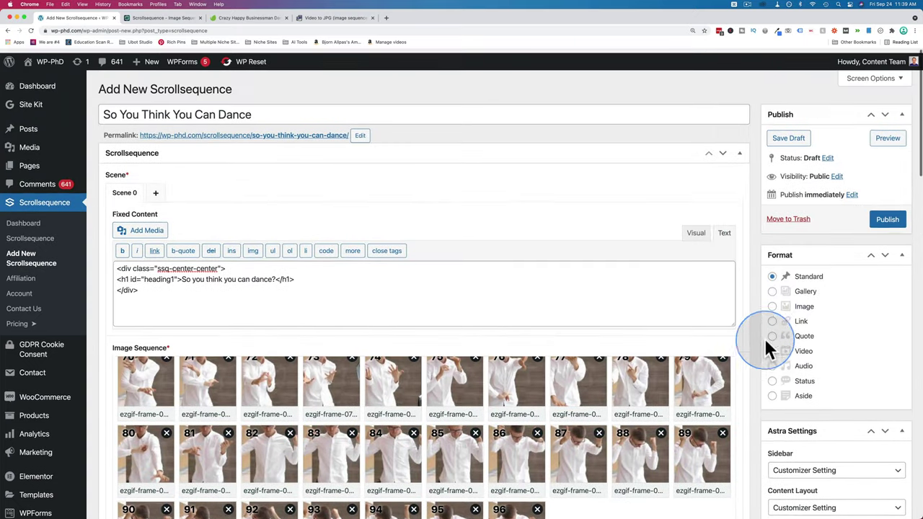
{"action": "left_click", "coordinate": [888, 218]}
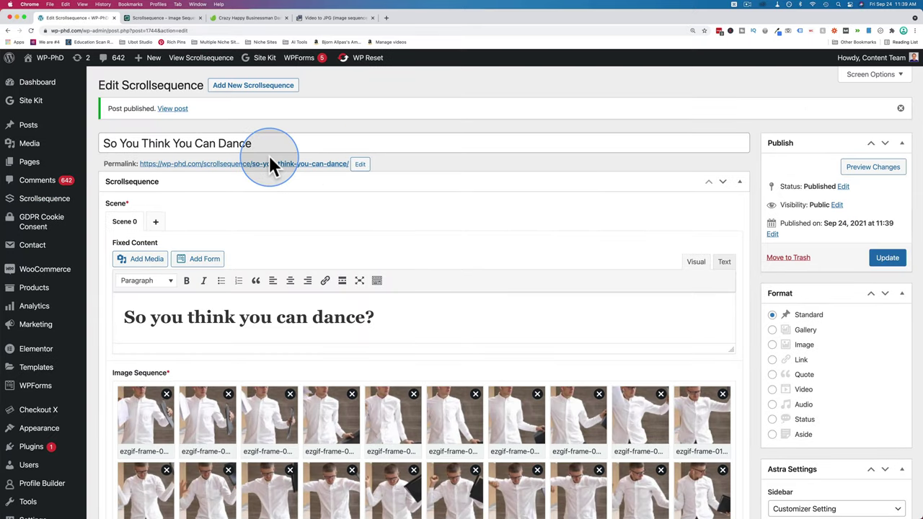
Open the published scrollsequence page and examine the image sequence and the heading's entrance and exit animations while scrolling both ways
{"action": "triple_click", "coordinate": [264, 173]}
{"action": "left_click", "coordinate": [153, 17]}
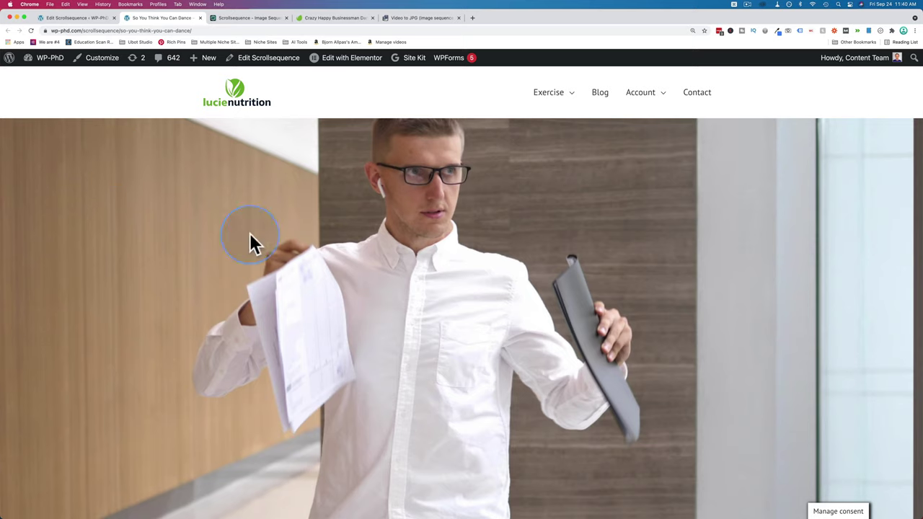
{"action": "scroll", "coordinate": [175, 212], "scroll_direction": "down", "scroll_amount": 1}
{"action": "scroll", "coordinate": [176, 212], "scroll_direction": "down", "scroll_amount": 2}
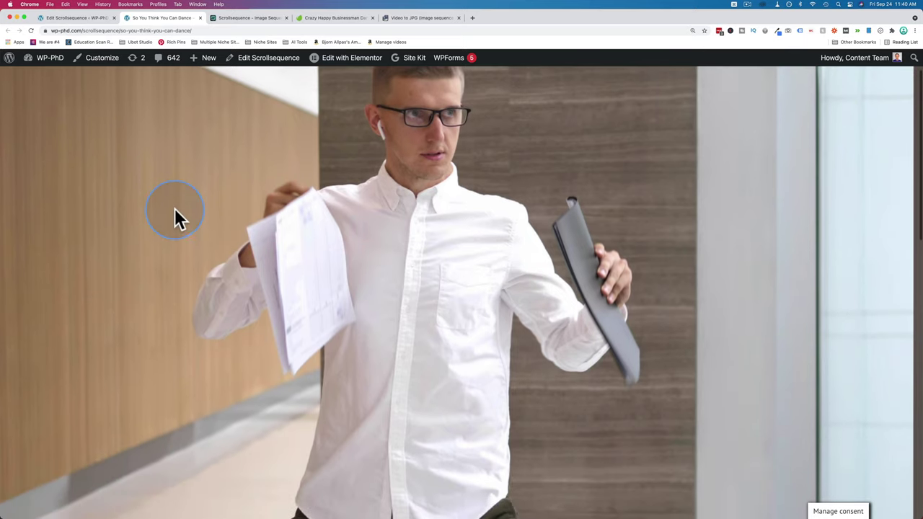
{"action": "scroll", "coordinate": [175, 211], "scroll_direction": "down", "scroll_amount": 1}
{"action": "scroll", "coordinate": [175, 212], "scroll_direction": "down", "scroll_amount": 5}
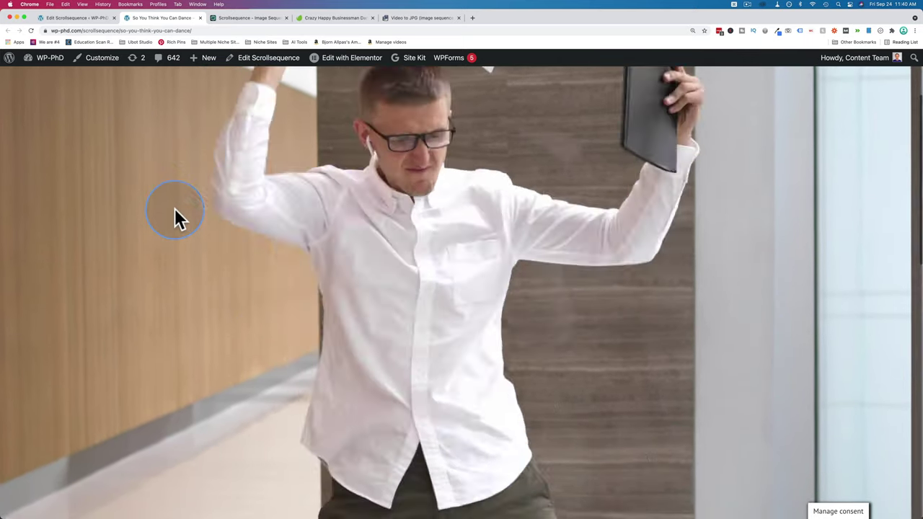
{"action": "scroll", "coordinate": [175, 216], "scroll_direction": "down", "scroll_amount": 4}
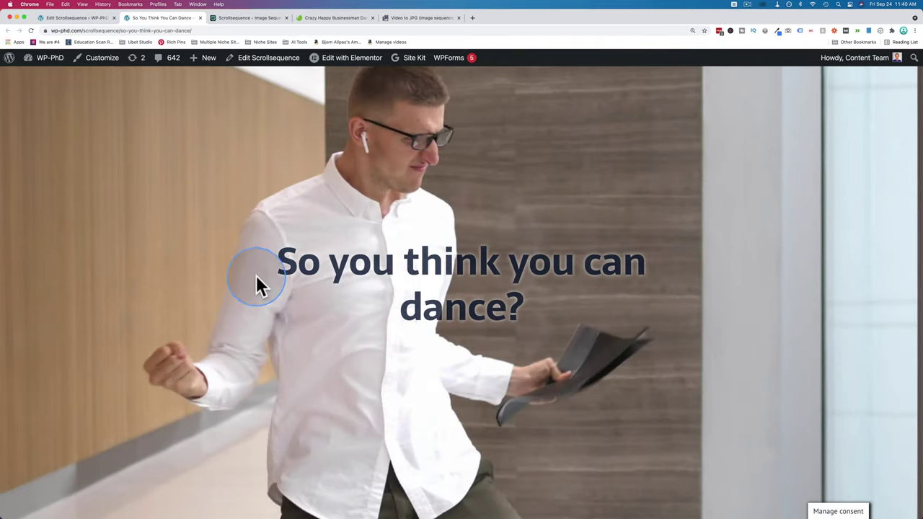
{"action": "scroll", "coordinate": [252, 275], "scroll_direction": "down", "scroll_amount": 5}
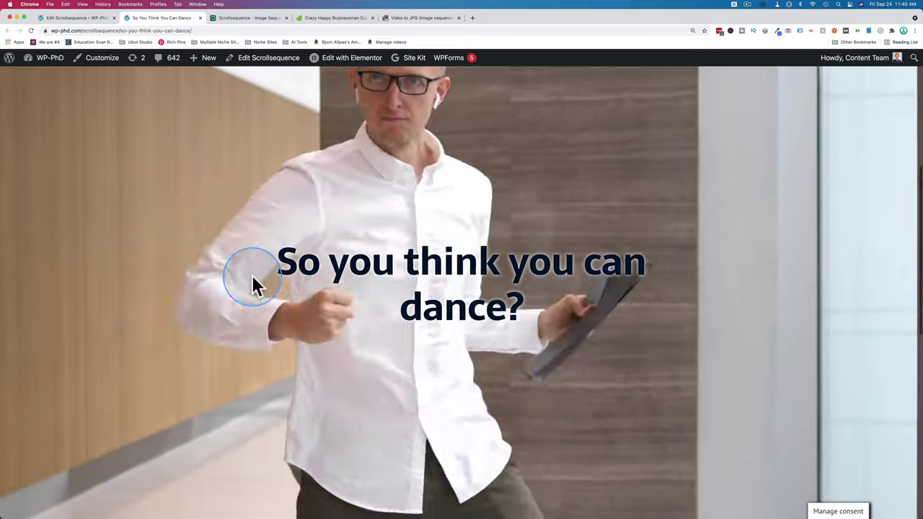
{"action": "scroll", "coordinate": [252, 275], "scroll_direction": "down", "scroll_amount": 5}
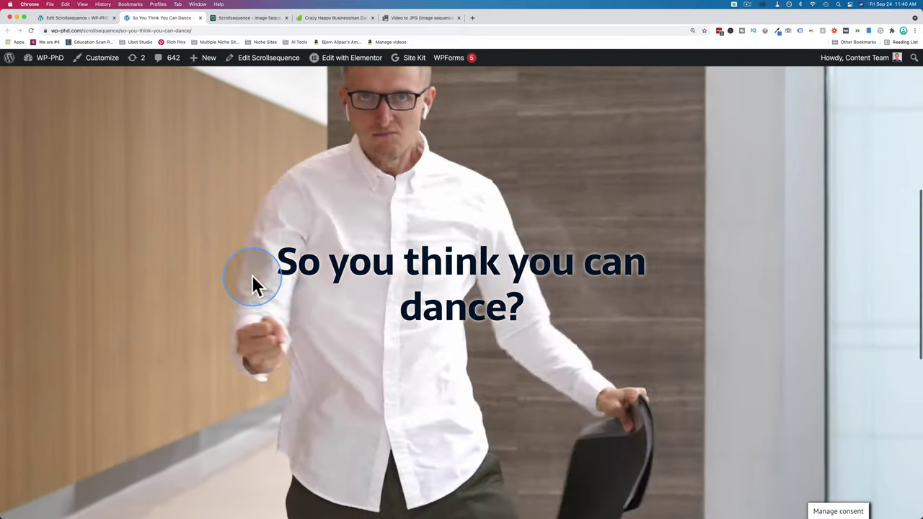
{"action": "scroll", "coordinate": [252, 275], "scroll_direction": "up", "scroll_amount": 5}
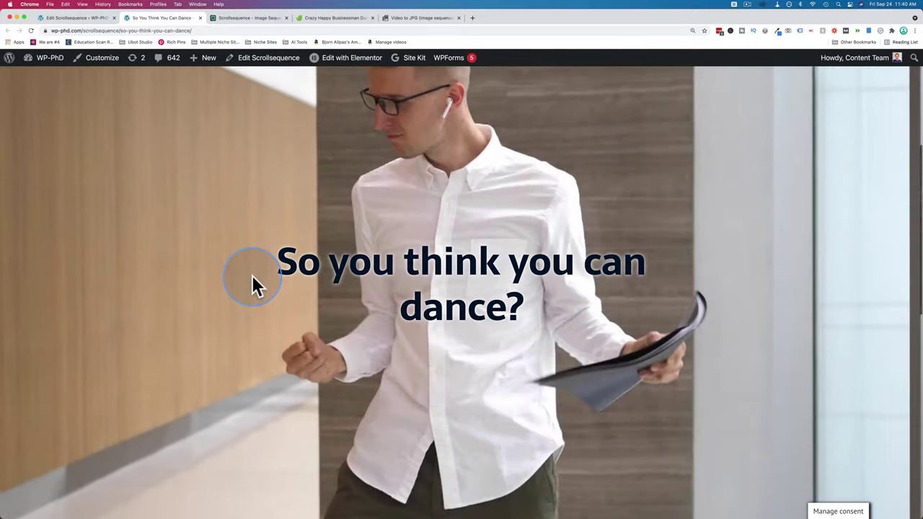
{"action": "scroll", "coordinate": [252, 275], "scroll_direction": "up", "scroll_amount": 5}
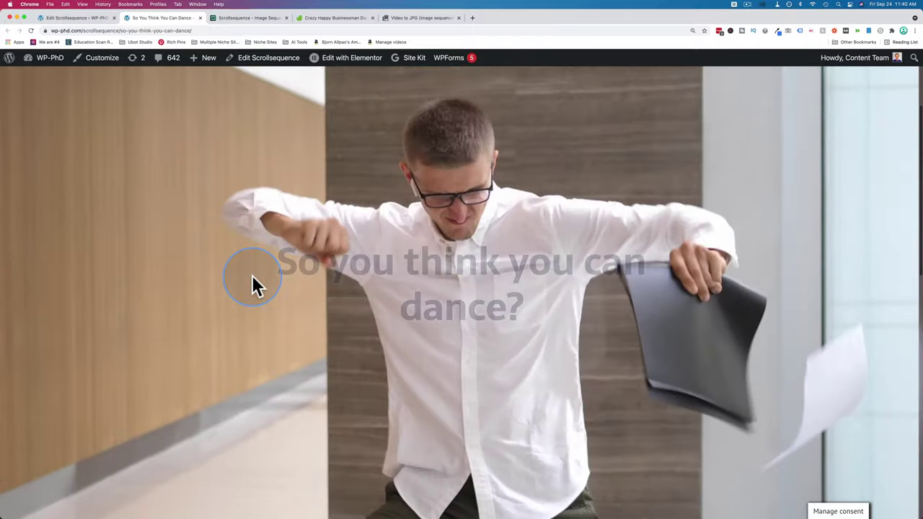
{"action": "scroll", "coordinate": [251, 275], "scroll_direction": "down", "scroll_amount": 5}
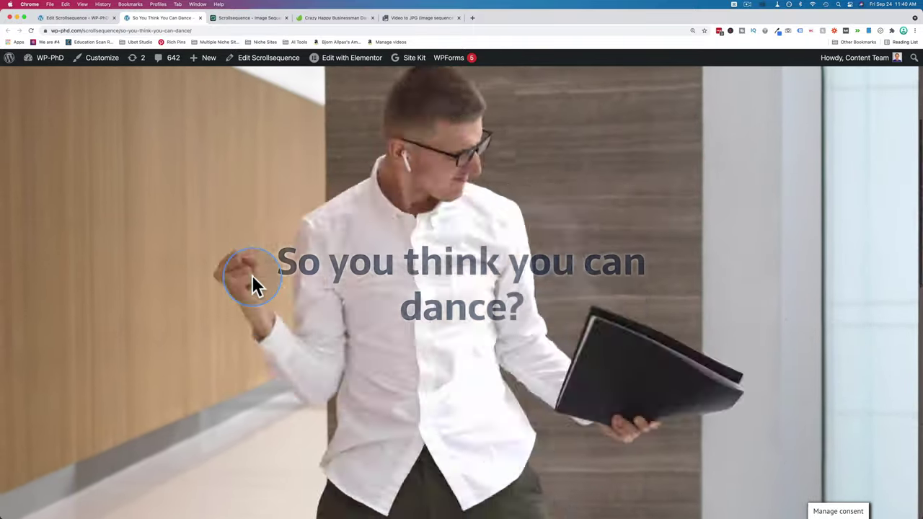
{"action": "scroll", "coordinate": [251, 275], "scroll_direction": "down", "scroll_amount": 5}
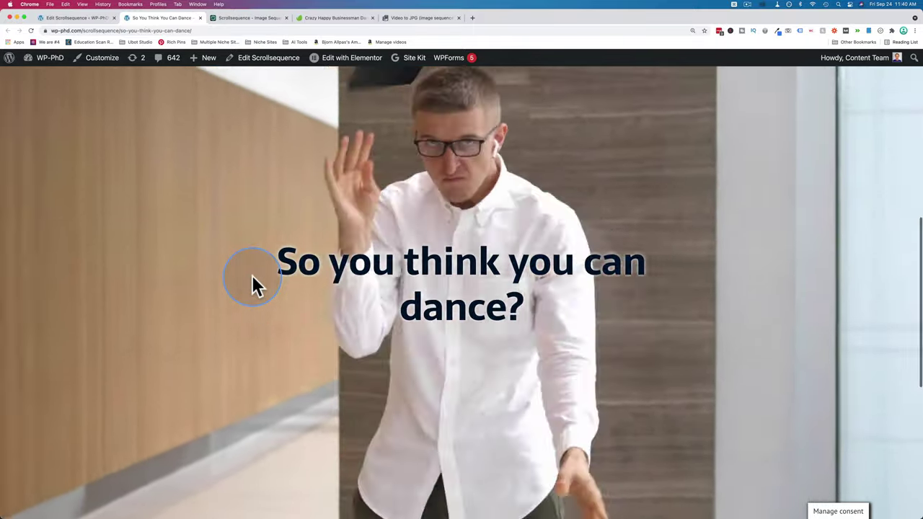
{"action": "scroll", "coordinate": [251, 275], "scroll_direction": "up", "scroll_amount": 5}
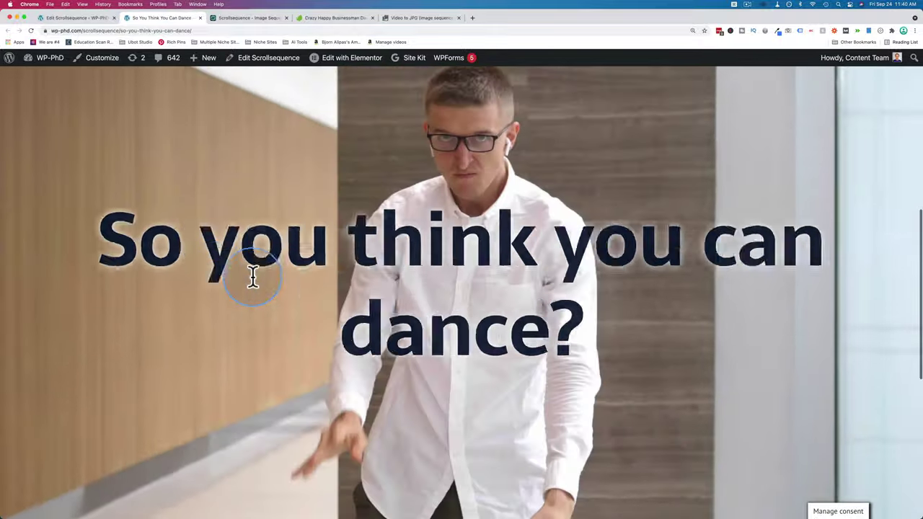
{"action": "scroll", "coordinate": [253, 276], "scroll_direction": "down", "scroll_amount": 5}
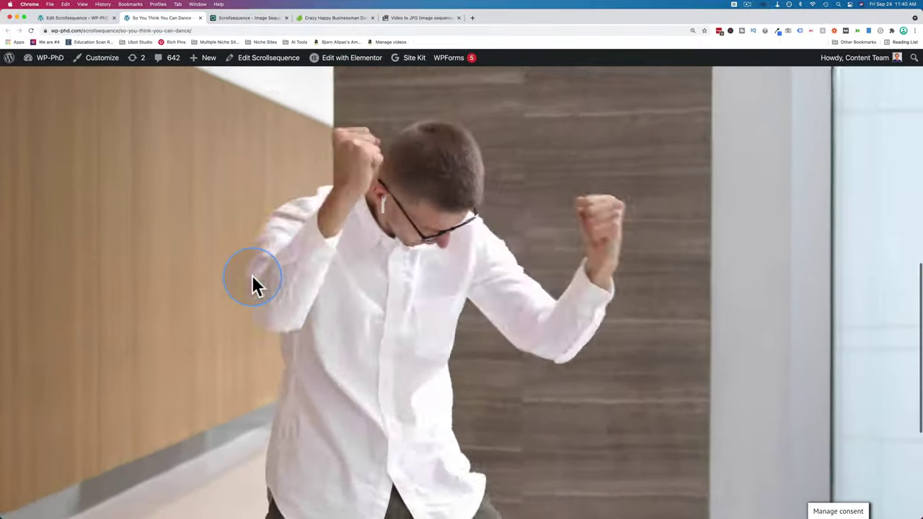
{"action": "scroll", "coordinate": [251, 275], "scroll_direction": "down", "scroll_amount": 5}
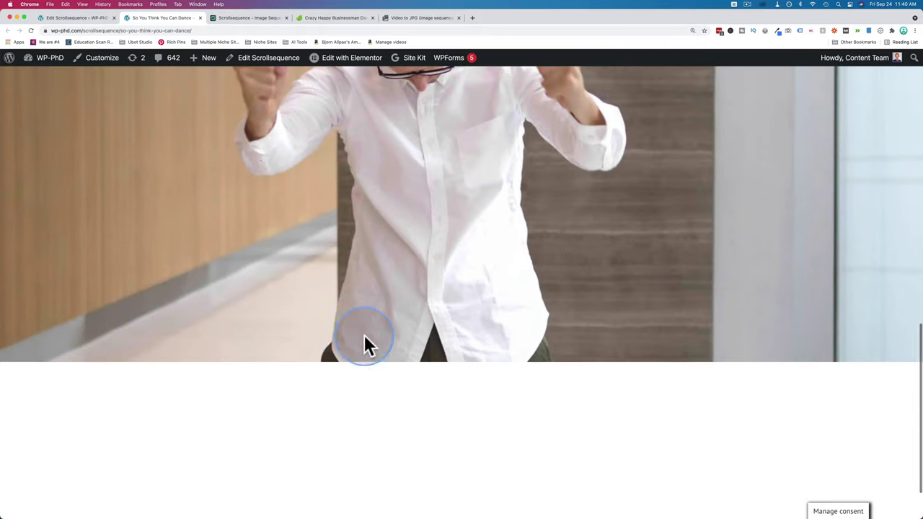
{"action": "scroll", "coordinate": [326, 332], "scroll_direction": "up", "scroll_amount": 5}
Make room above the .ssq-center-center rule in the Custom CSS and copy the animation's #heading1 selector
{"action": "scroll", "coordinate": [447, 300], "scroll_direction": "down", "scroll_amount": 2}
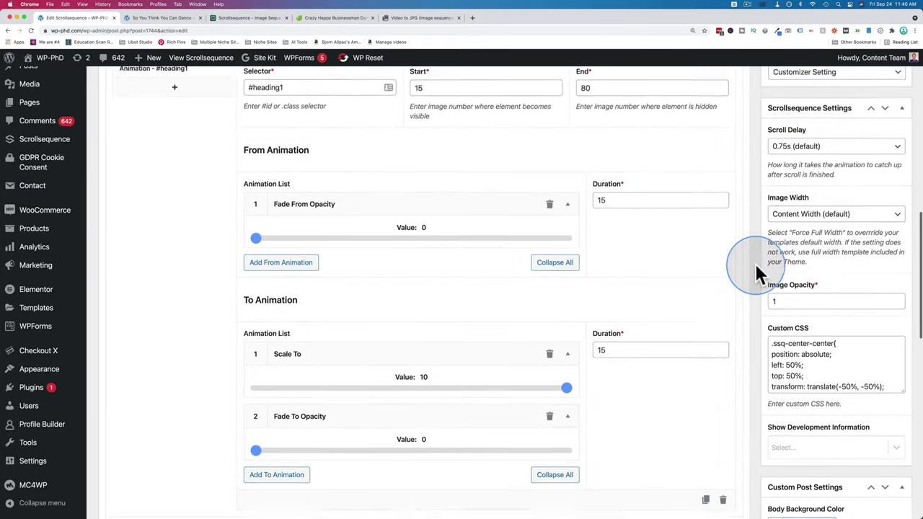
{"action": "scroll", "coordinate": [757, 265], "scroll_direction": "down", "scroll_amount": 1}
{"action": "left_click", "coordinate": [771, 268]}
{"action": "key", "text": "Return"}
{"action": "key", "text": "Return"}
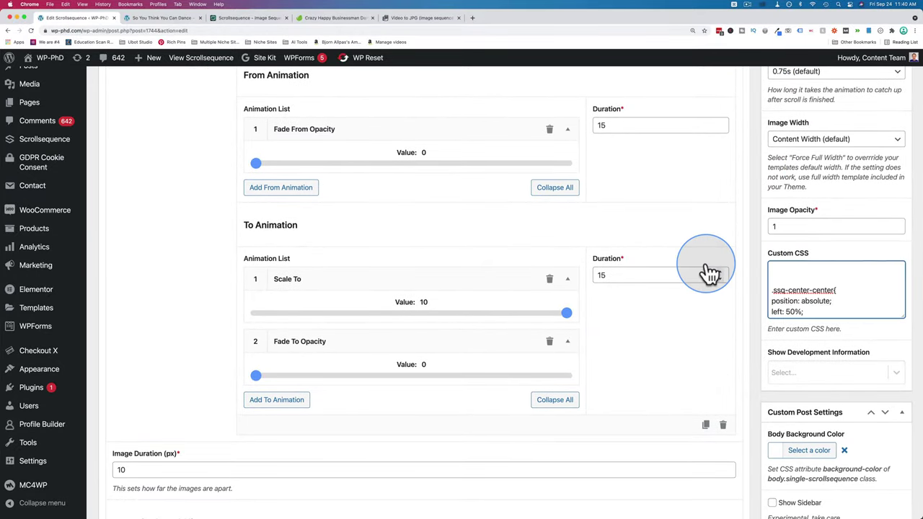
{"action": "scroll", "coordinate": [707, 268], "scroll_direction": "up", "scroll_amount": 3}
{"action": "triple_click", "coordinate": [295, 185]}
{"action": "key", "text": "super+c"}
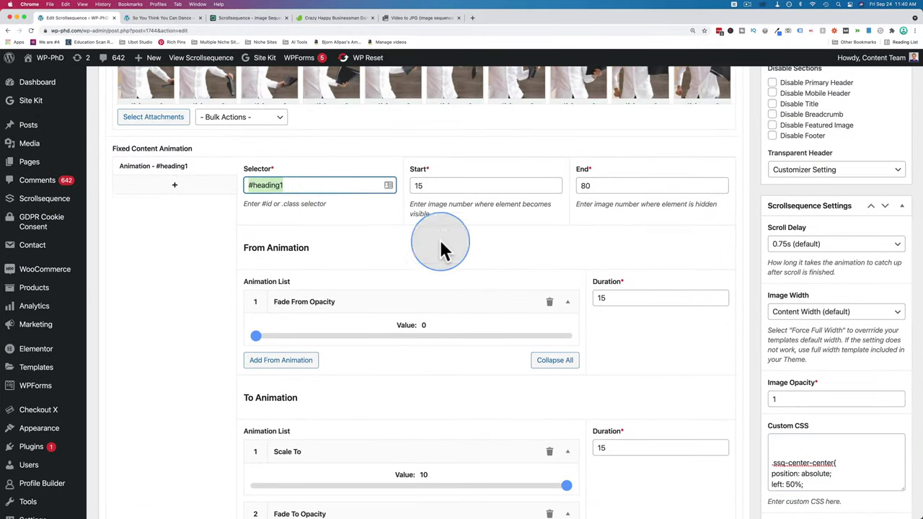
Insert an empty #heading1 rule with braces above the .ssq-center-center rule in the Custom CSS
{"action": "scroll", "coordinate": [726, 345], "scroll_direction": "down", "scroll_amount": 1}
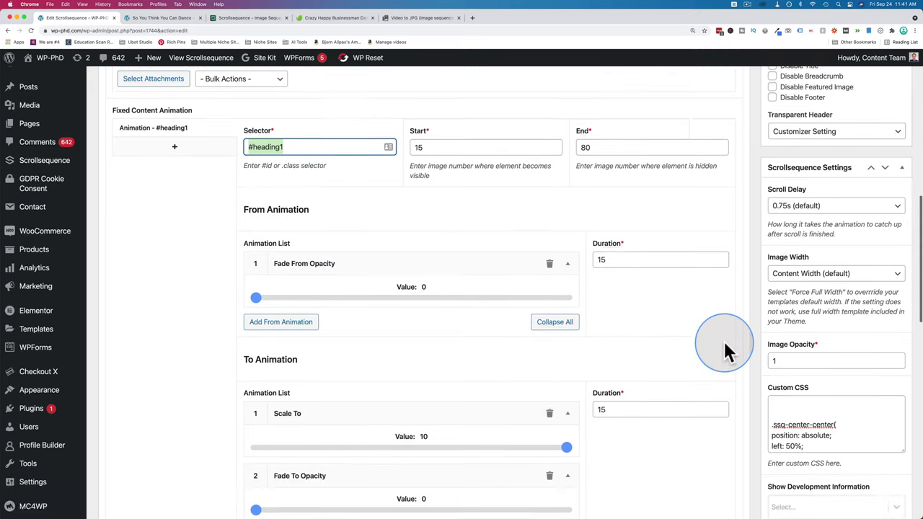
{"action": "scroll", "coordinate": [725, 341], "scroll_direction": "down", "scroll_amount": 1}
{"action": "left_click", "coordinate": [785, 341]}
{"action": "key", "text": "super+v"}
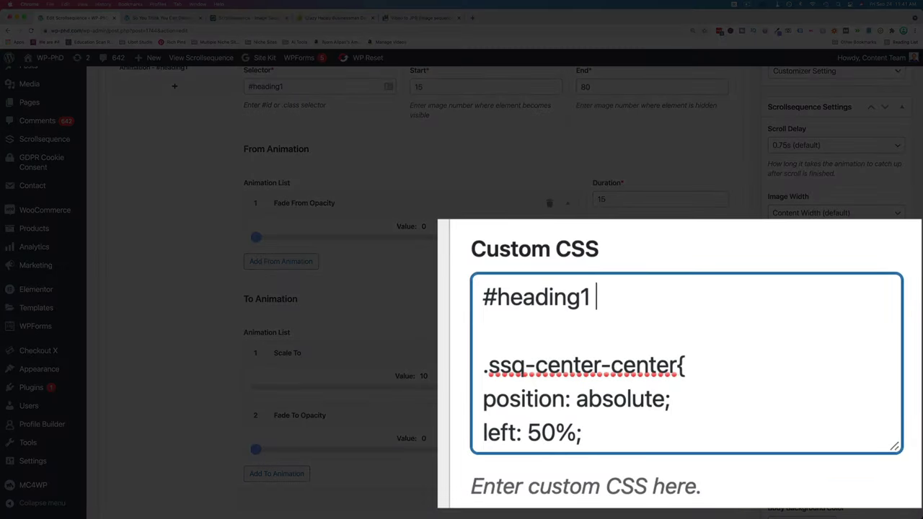
{"action": "type", "text": "{"}
{"action": "key", "text": "Return"}
{"action": "type", "text": "}"}
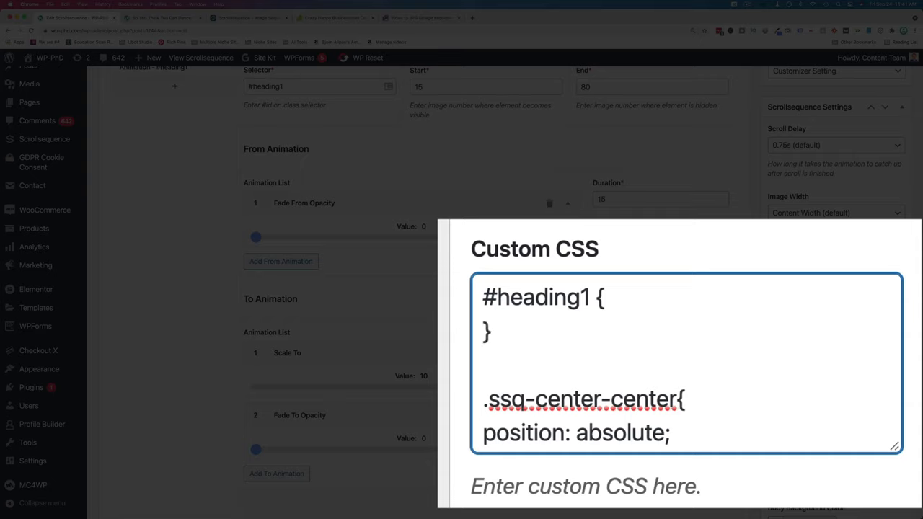
{"action": "key", "text": "Return"}
{"action": "key", "text": "Up"}
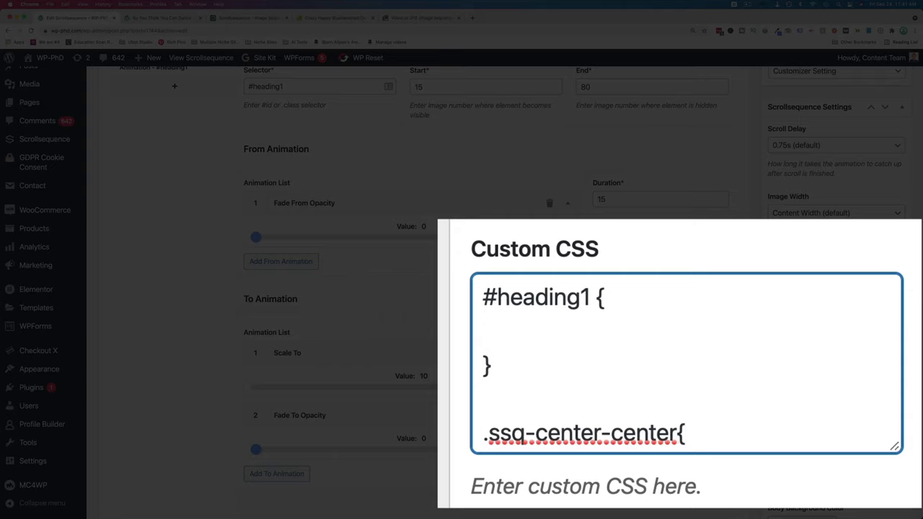
Add font-size:60px; and color:white; to the #heading1 rule in the Custom CSS
{"action": "type", "text": "font-size:"}
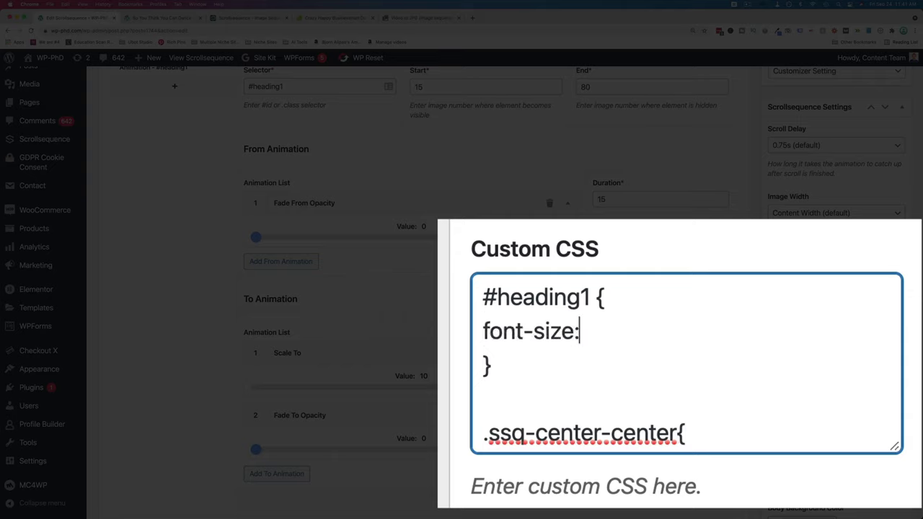
{"action": "type", "text": "60px"}
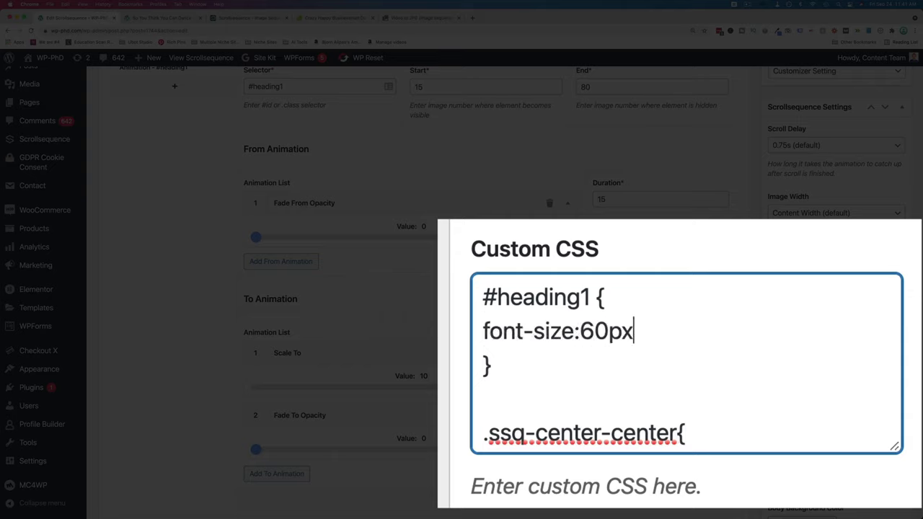
{"action": "type", "text": ";"}
{"action": "key", "text": "Return"}
{"action": "type", "text": "color:"}
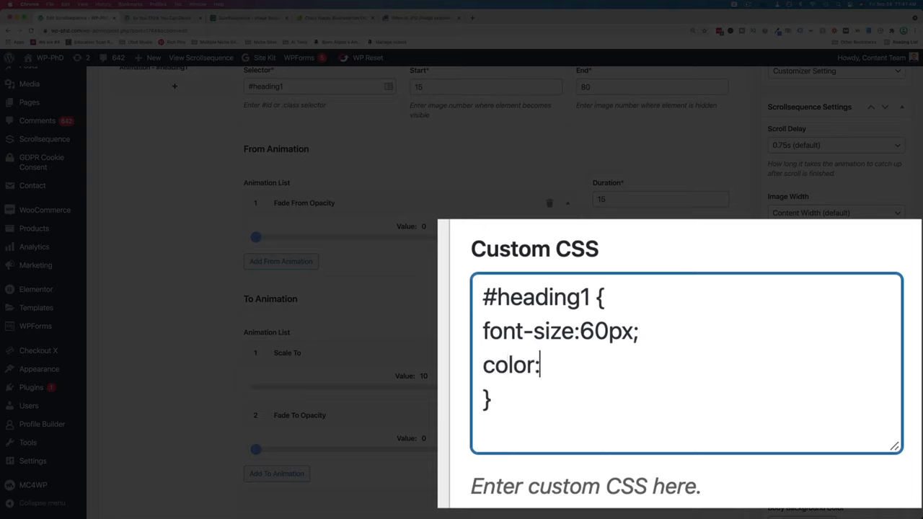
{"action": "type", "text": "white;"}
{"action": "left_click", "coordinate": [512, 399]}
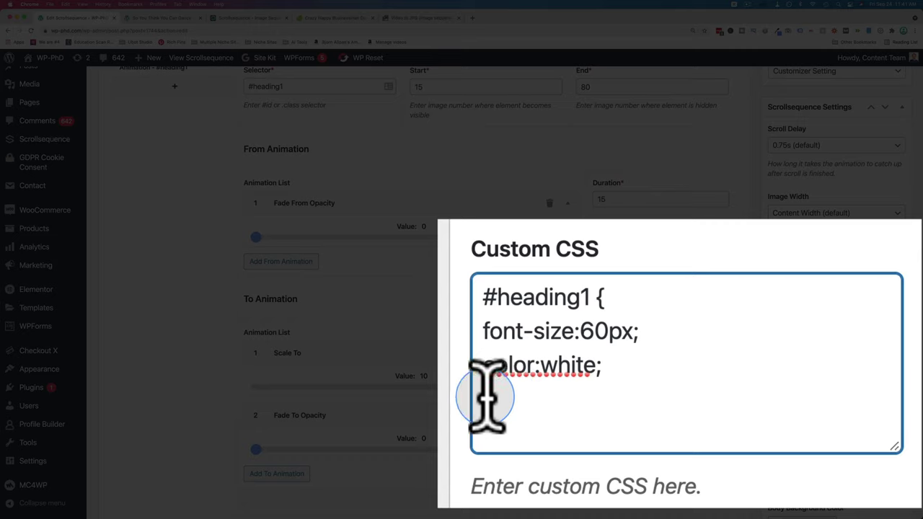
{"action": "left_click", "coordinate": [588, 297]}
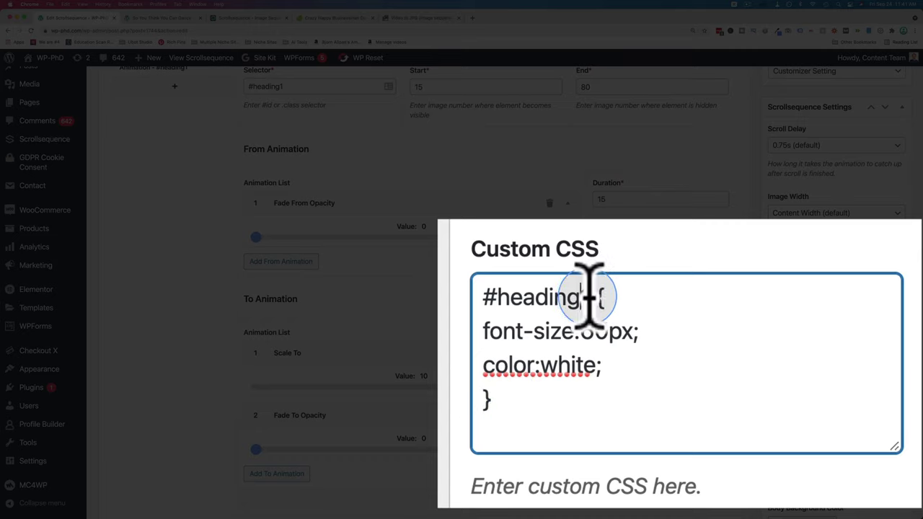
{"action": "left_click_drag", "start_coordinate": [592, 291], "coordinate": [443, 278]}
{"action": "left_click", "coordinate": [545, 317]}
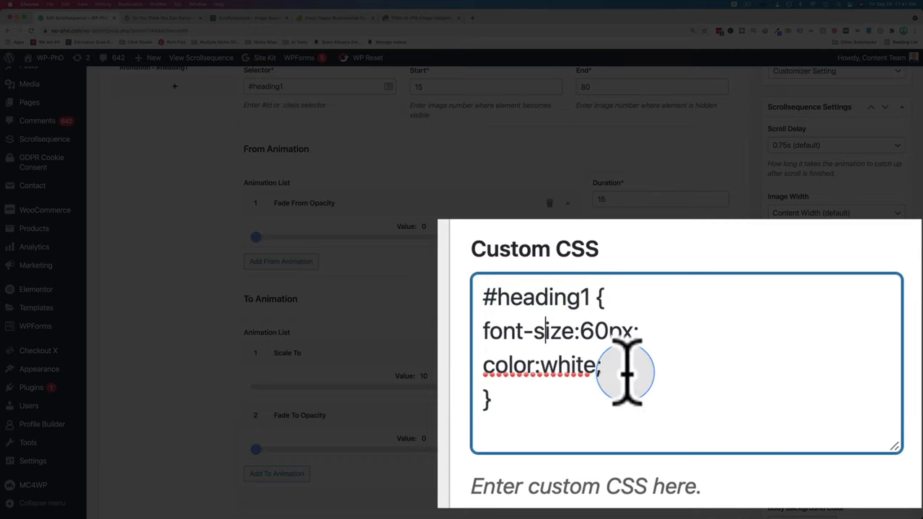
{"action": "left_click_drag", "start_coordinate": [625, 372], "coordinate": [478, 335]}
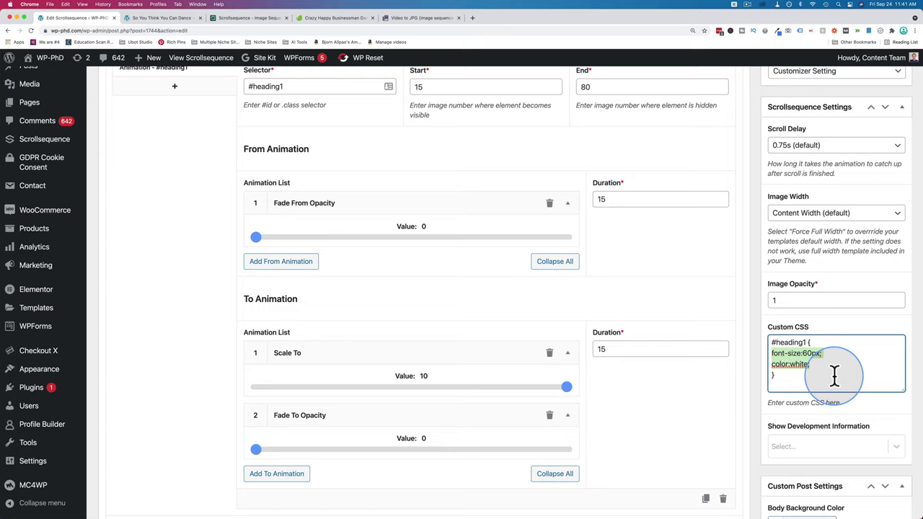
{"action": "left_click_drag", "start_coordinate": [835, 374], "coordinate": [821, 368]}
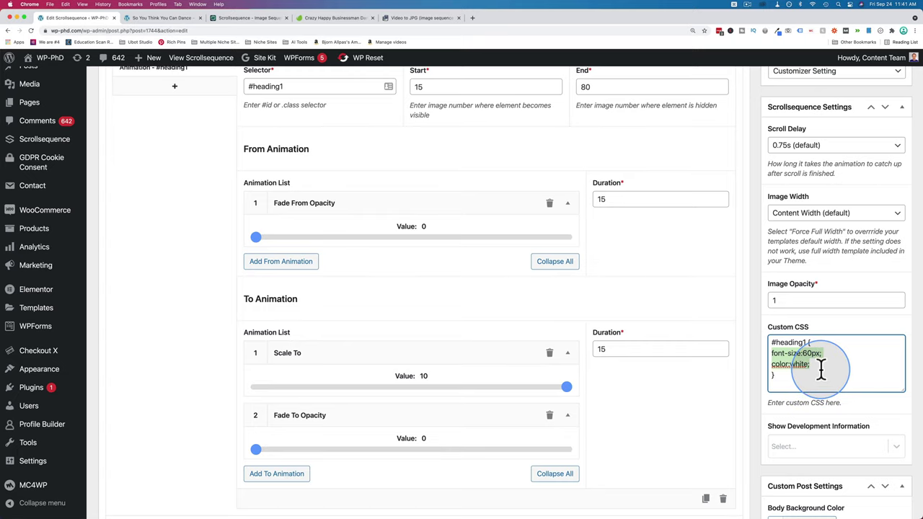
Update the published "So You Think You Can Dance" scrollsequence with the new heading styles
{"action": "scroll", "coordinate": [753, 284], "scroll_direction": "down", "scroll_amount": 2}
{"action": "scroll", "coordinate": [764, 298], "scroll_direction": "up", "scroll_amount": 5}
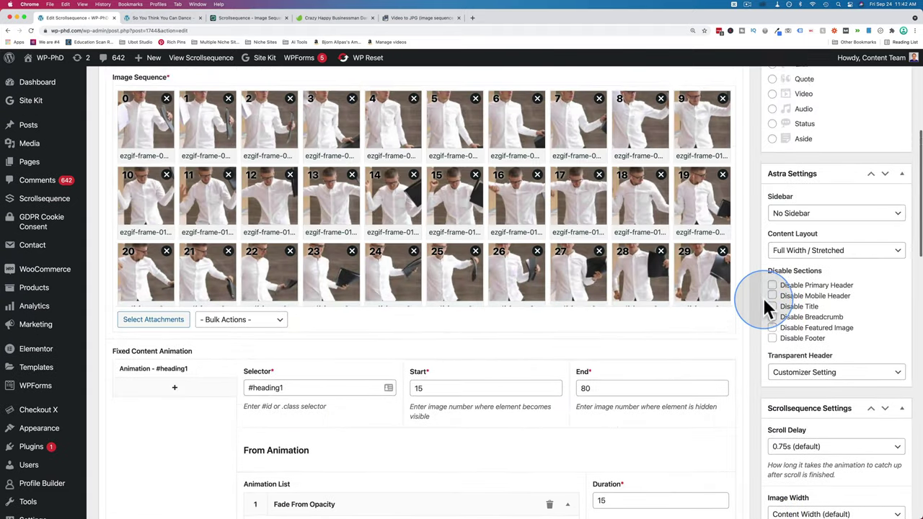
{"action": "scroll", "coordinate": [769, 296], "scroll_direction": "up", "scroll_amount": 3}
{"action": "left_click", "coordinate": [893, 128]}
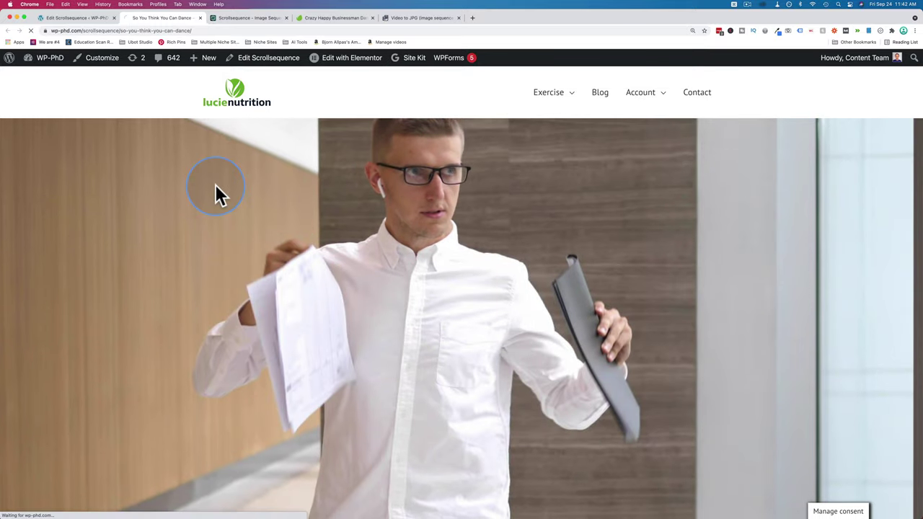
Examine the heading's size and color on the published scrollsequence page throughout the image sequence
{"action": "scroll", "coordinate": [215, 184], "scroll_direction": "down", "scroll_amount": 5}
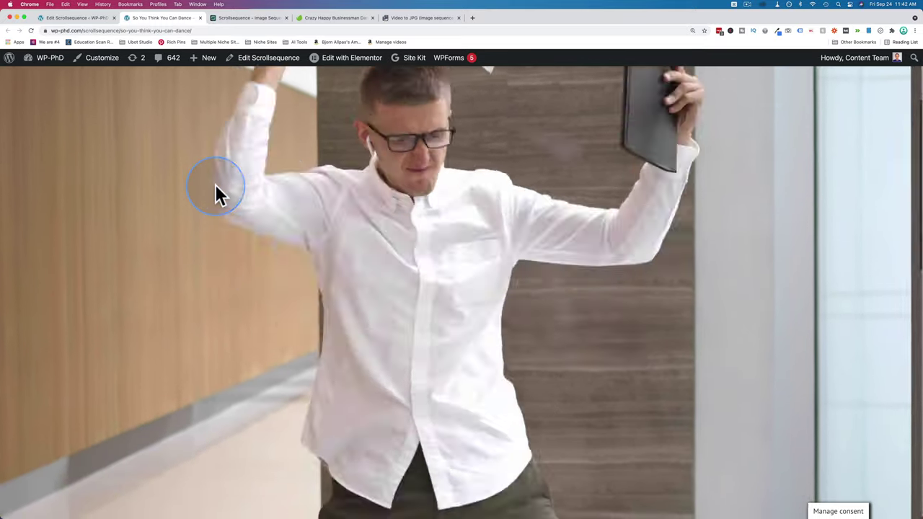
{"action": "scroll", "coordinate": [215, 184], "scroll_direction": "down", "scroll_amount": 5}
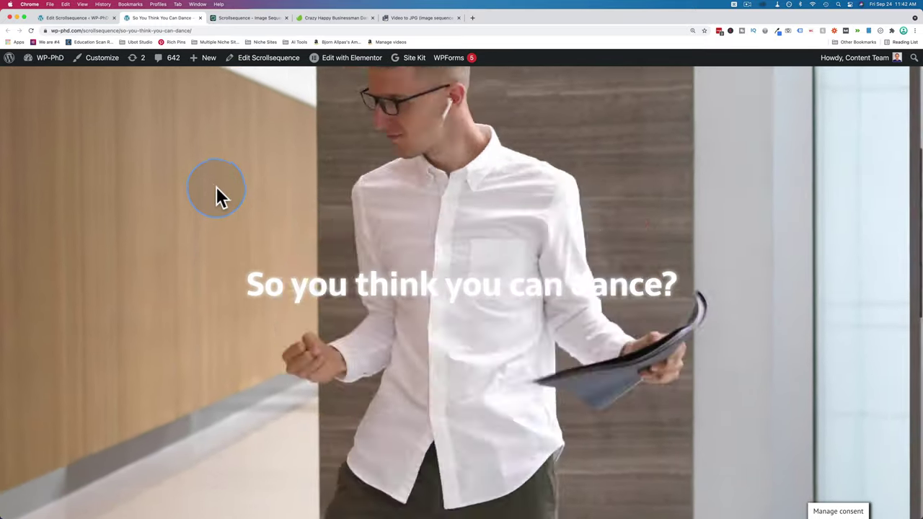
{"action": "scroll", "coordinate": [354, 294], "scroll_direction": "down", "scroll_amount": 5}
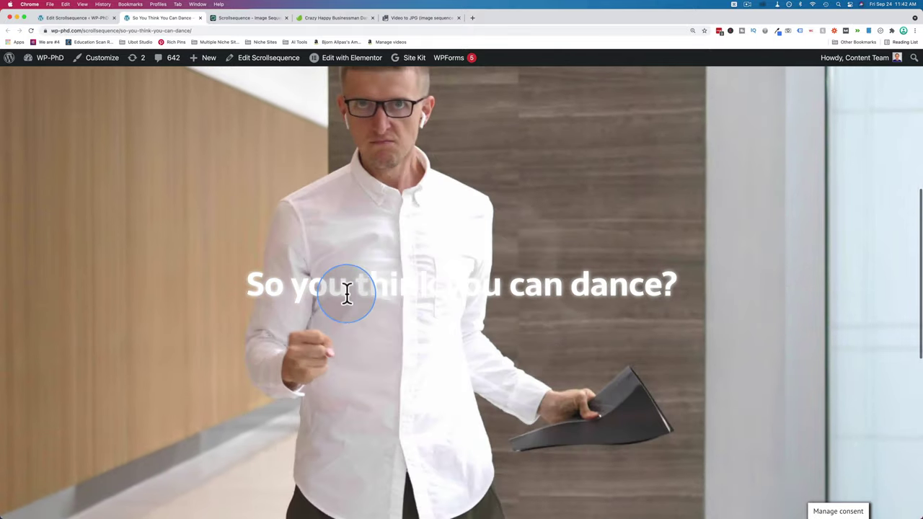
{"action": "scroll", "coordinate": [432, 284], "scroll_direction": "down", "scroll_amount": 5}
{"action": "scroll", "coordinate": [433, 284], "scroll_direction": "up", "scroll_amount": 5}
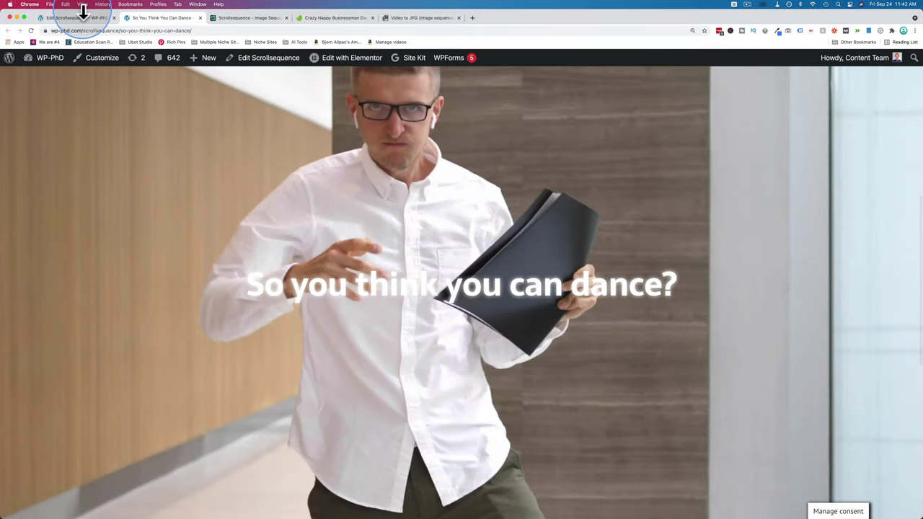
Copy the shortcode of "So You Think You Can Dance" from the list of all scrollsequences
{"action": "left_click", "coordinate": [82, 18]}
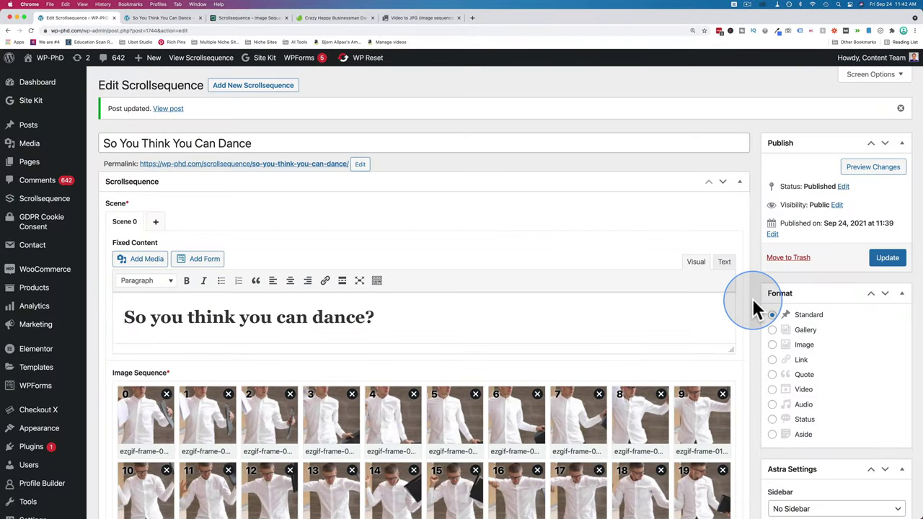
{"action": "scroll", "coordinate": [752, 298], "scroll_direction": "down", "scroll_amount": 4}
{"action": "scroll", "coordinate": [753, 298], "scroll_direction": "down", "scroll_amount": 5}
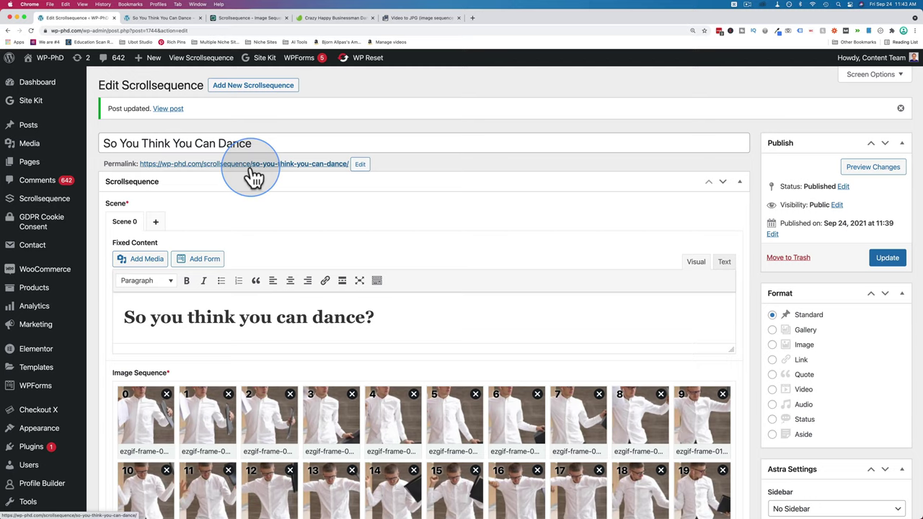
{"action": "scroll", "coordinate": [253, 176], "scroll_direction": "down", "scroll_amount": 1}
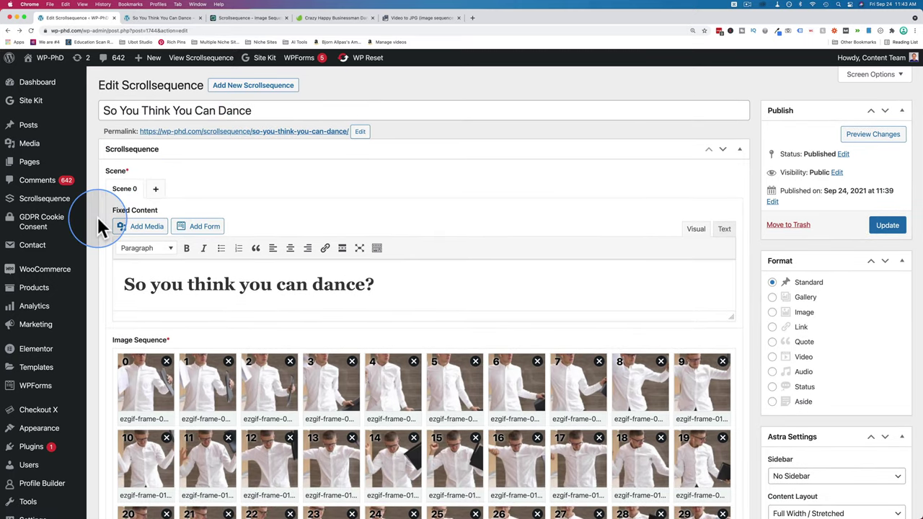
{"action": "scroll", "coordinate": [97, 216], "scroll_direction": "down", "scroll_amount": 2}
{"action": "scroll", "coordinate": [97, 216], "scroll_direction": "up", "scroll_amount": 1}
{"action": "mouse_move", "coordinate": [41, 144]}
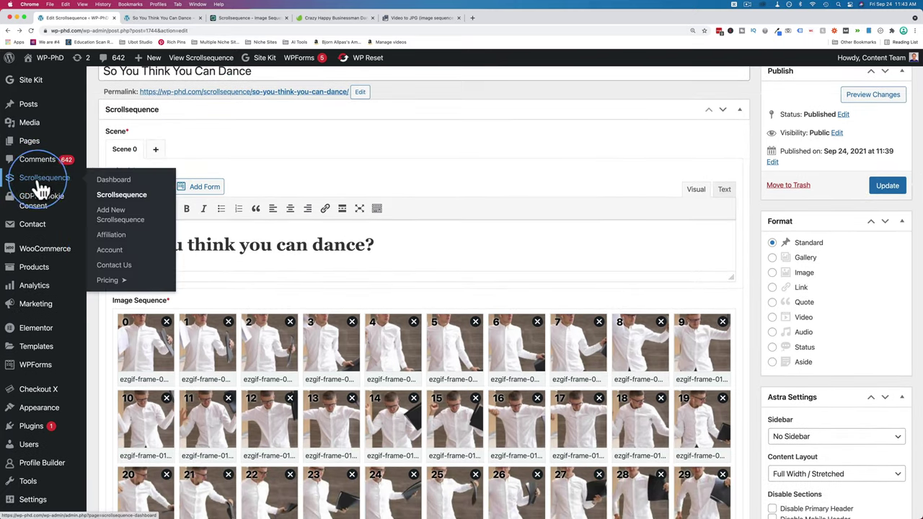
{"action": "left_click", "coordinate": [115, 202]}
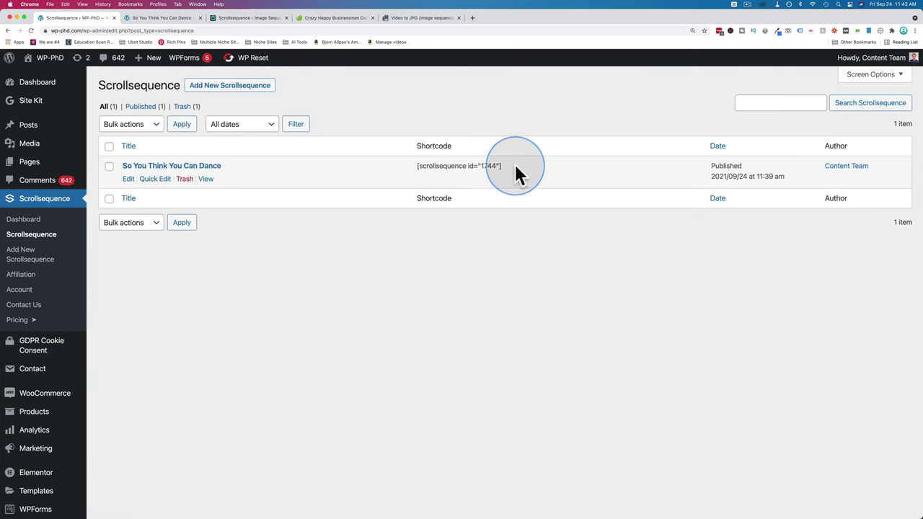
{"action": "left_click_drag", "start_coordinate": [516, 172], "coordinate": [417, 165]}
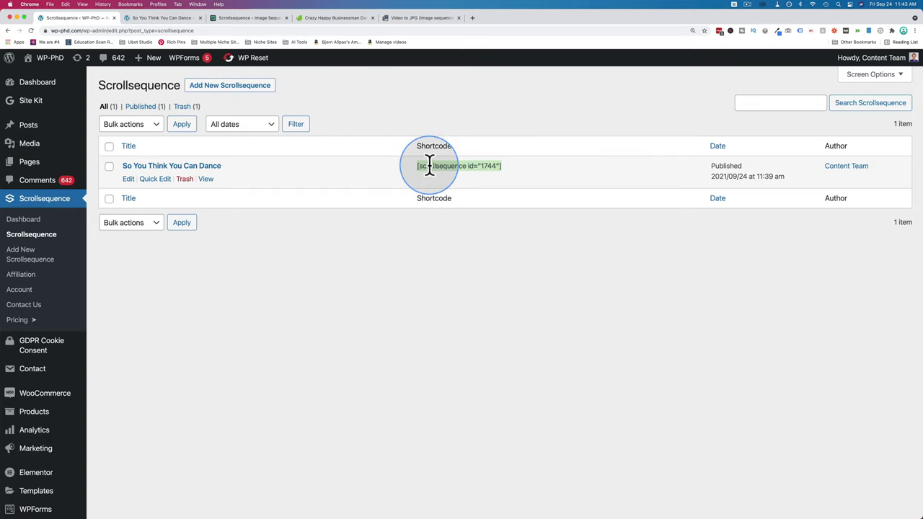
{"action": "right_click", "coordinate": [427, 165]}
{"action": "left_click", "coordinate": [442, 177]}
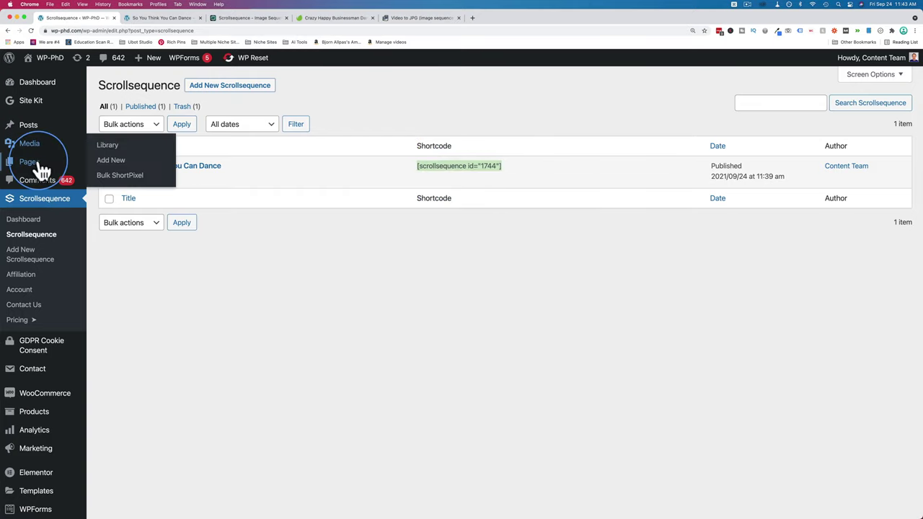
Create a new page titled "Scroll Sequence", save it as a draft and open it in the Elementor editor
{"action": "mouse_move", "coordinate": [43, 163]}
{"action": "left_click", "coordinate": [112, 180]}
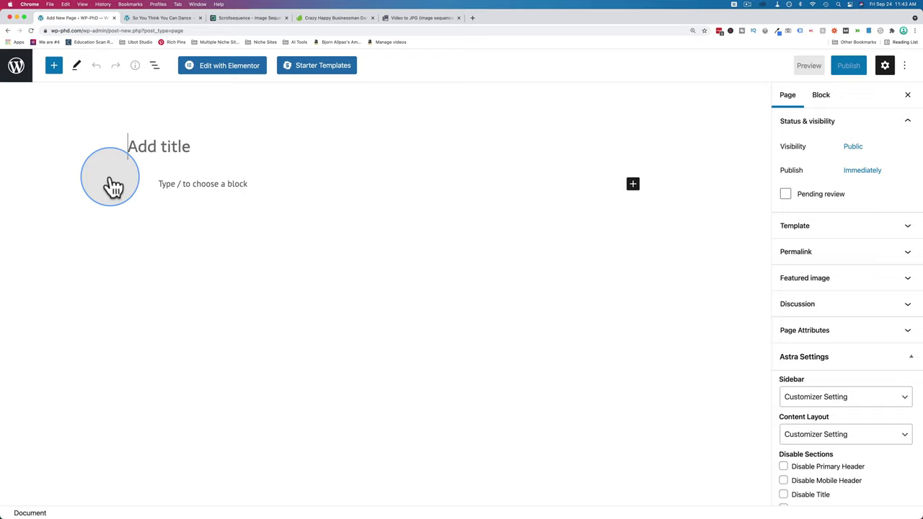
{"action": "type", "text": "Scroll Seq"}
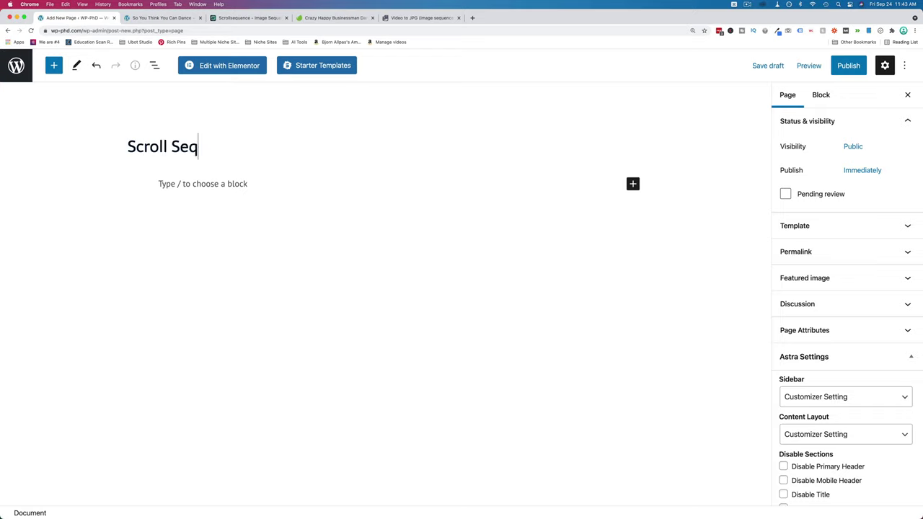
{"action": "type", "text": "uence"}
{"action": "left_click", "coordinate": [766, 66]}
{"action": "left_click", "coordinate": [227, 69]}
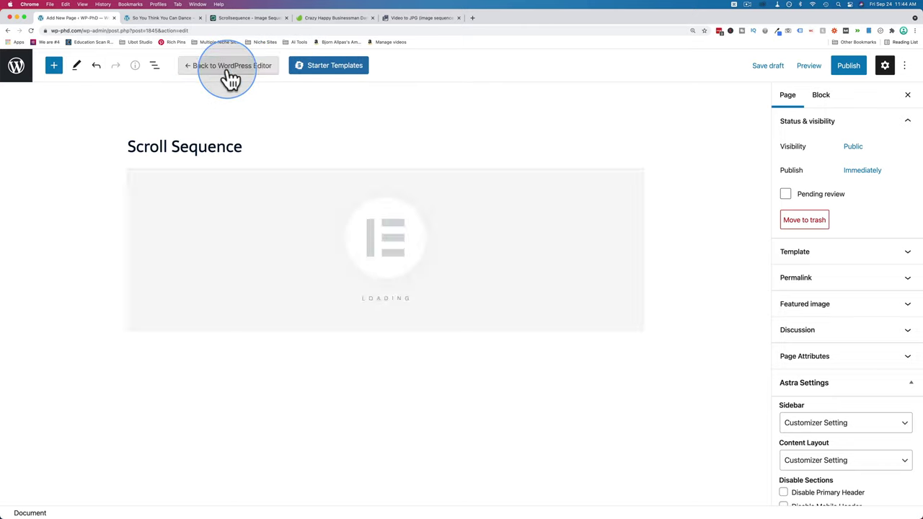
Add a Shortcode widget to the empty page section and enter [scrollsequence id="1744"] as its shortcode
{"action": "type", "text": "short"}
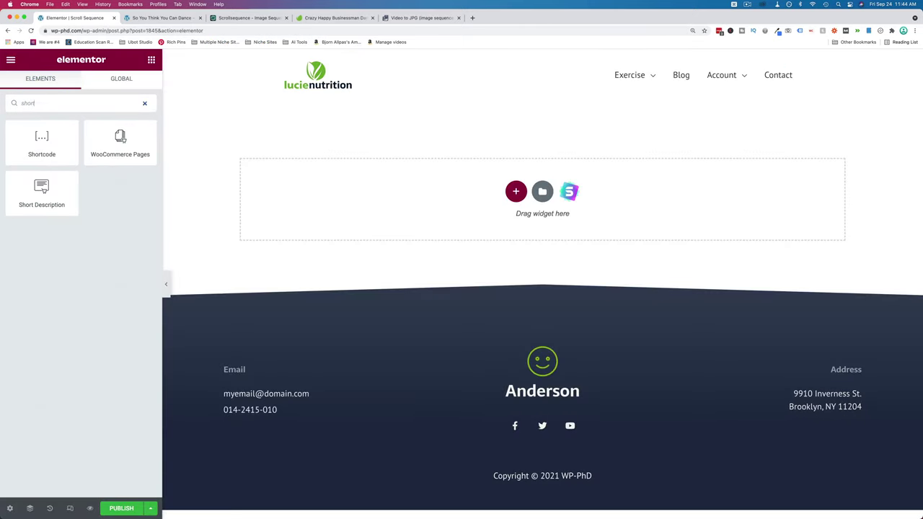
{"action": "left_click_drag", "start_coordinate": [37, 138], "coordinate": [409, 216]}
{"action": "left_click", "coordinate": [138, 203]}
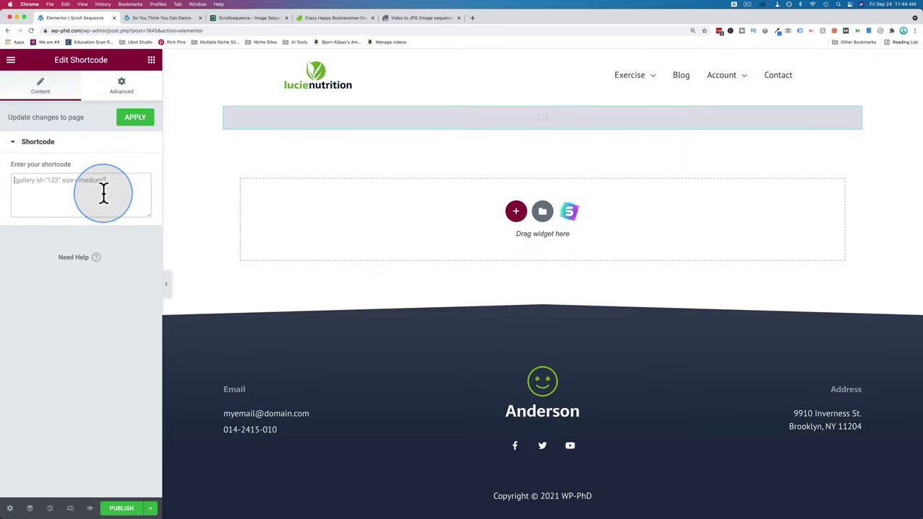
{"action": "key", "text": "super+v"}
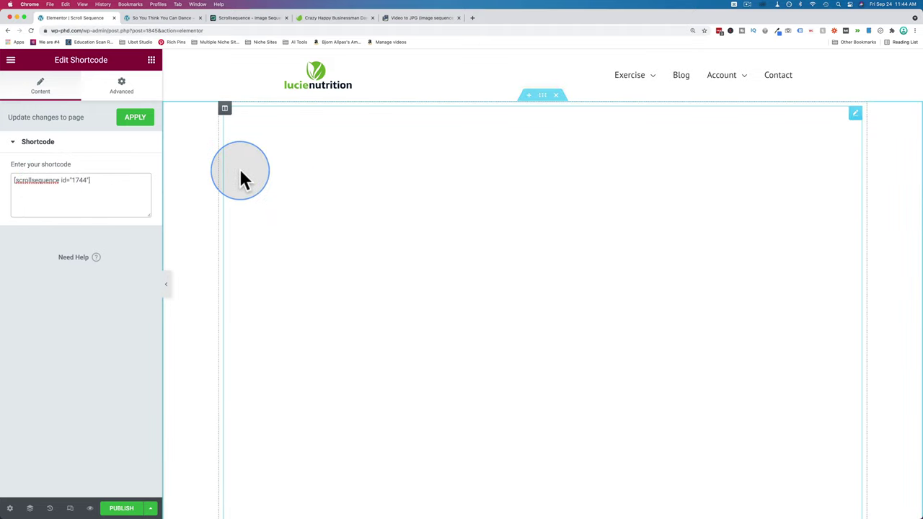
{"action": "scroll", "coordinate": [241, 177], "scroll_direction": "down", "scroll_amount": 3}
{"action": "scroll", "coordinate": [240, 177], "scroll_direction": "down", "scroll_amount": 5}
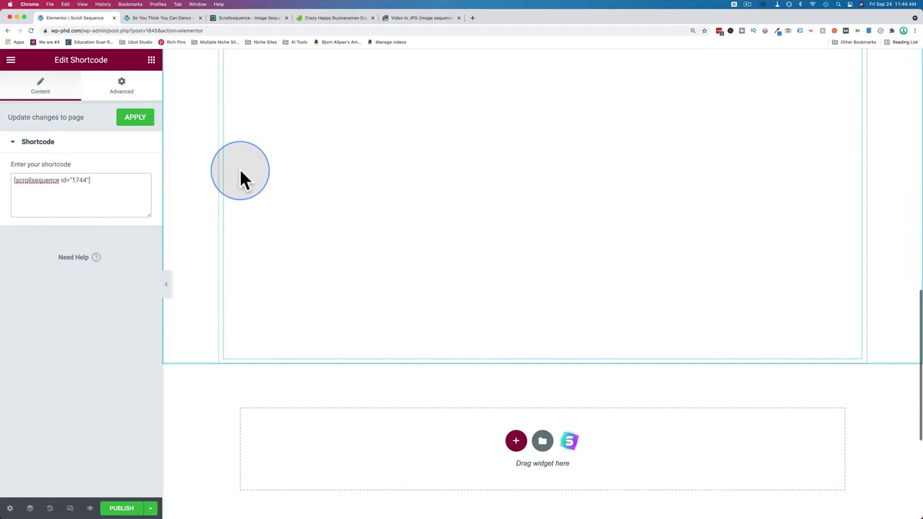
Publish the page and check the embedded scroll animation in the editor and in the page preview
{"action": "left_click", "coordinate": [117, 510]}
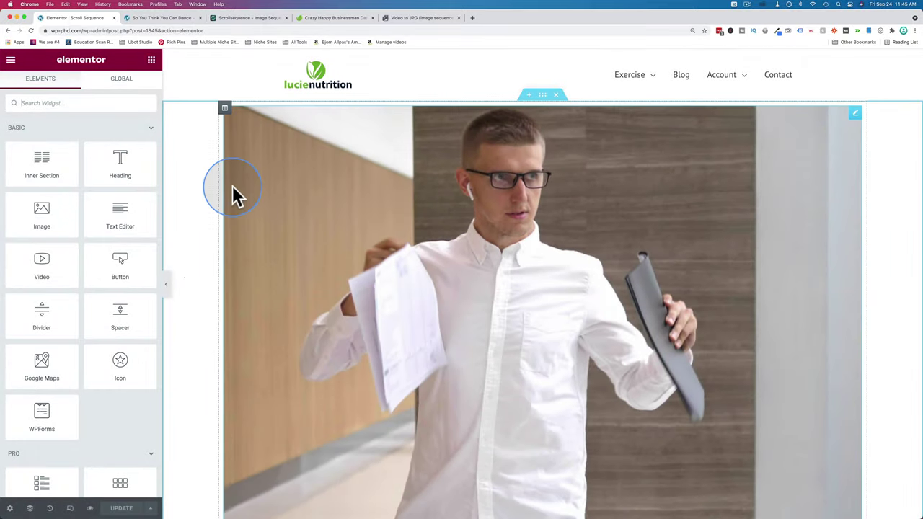
{"action": "scroll", "coordinate": [232, 185], "scroll_direction": "down", "scroll_amount": 3}
{"action": "scroll", "coordinate": [232, 186], "scroll_direction": "down", "scroll_amount": 5}
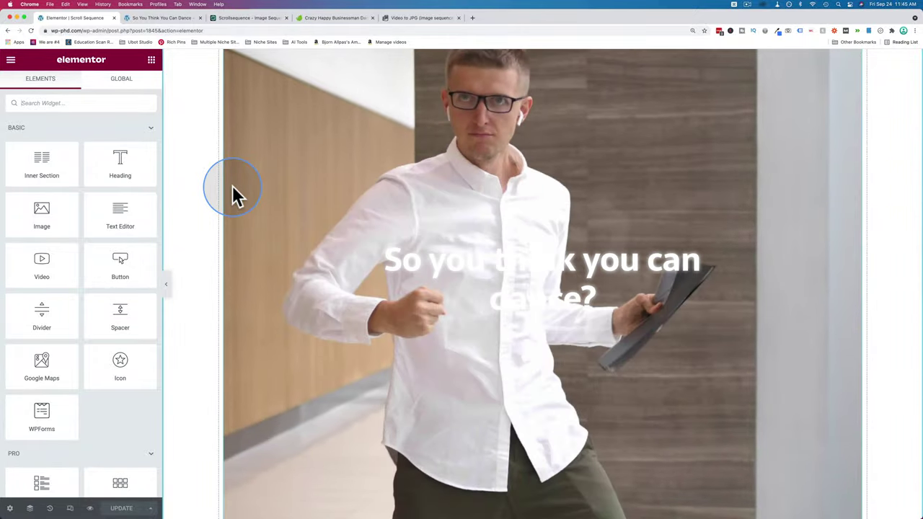
{"action": "scroll", "coordinate": [232, 185], "scroll_direction": "down", "scroll_amount": 3}
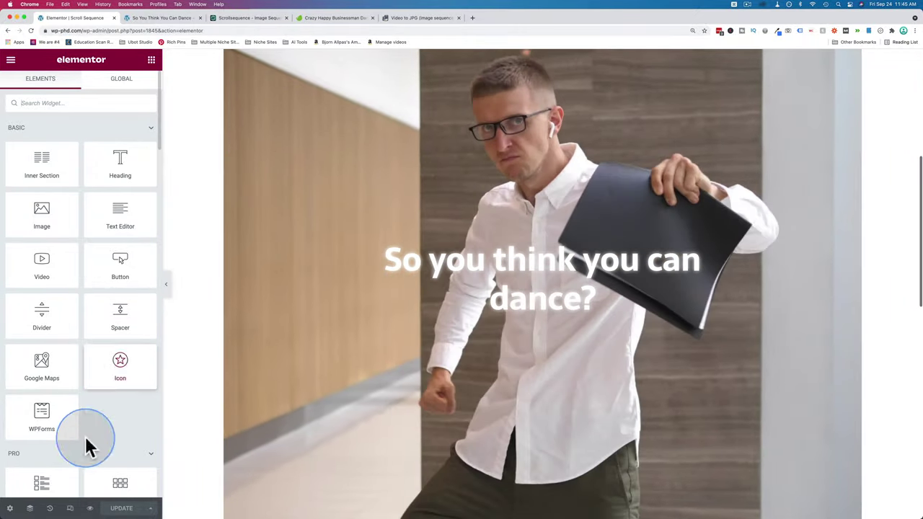
{"action": "left_click", "coordinate": [89, 509]}
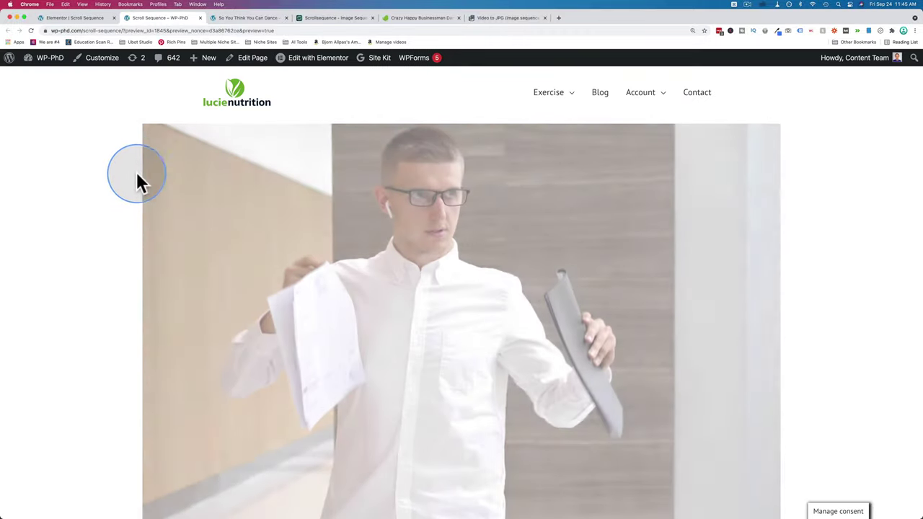
{"action": "scroll", "coordinate": [133, 186], "scroll_direction": "down", "scroll_amount": 1}
{"action": "scroll", "coordinate": [132, 185], "scroll_direction": "down", "scroll_amount": 1}
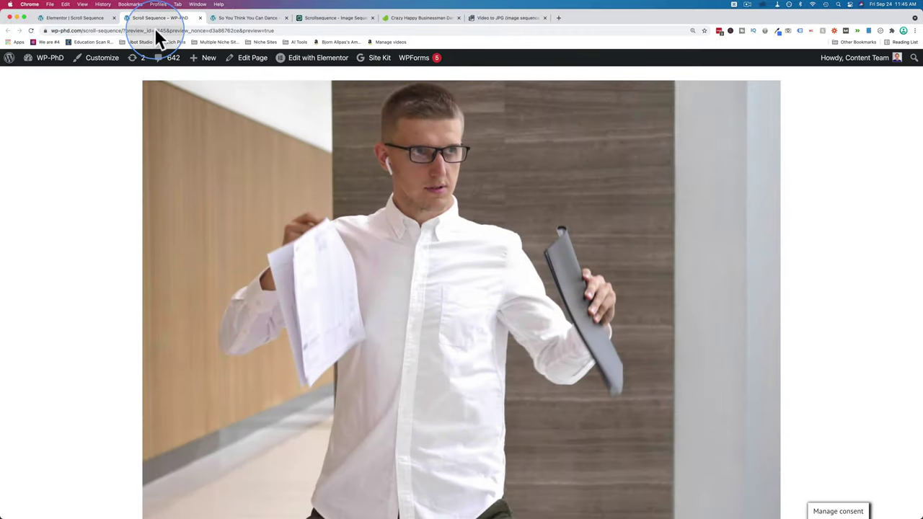
Set the content width of the section holding the shortcode to Full Width and update the page
{"action": "left_click", "coordinate": [100, 20]}
{"action": "scroll", "coordinate": [297, 103], "scroll_direction": "up", "scroll_amount": 3}
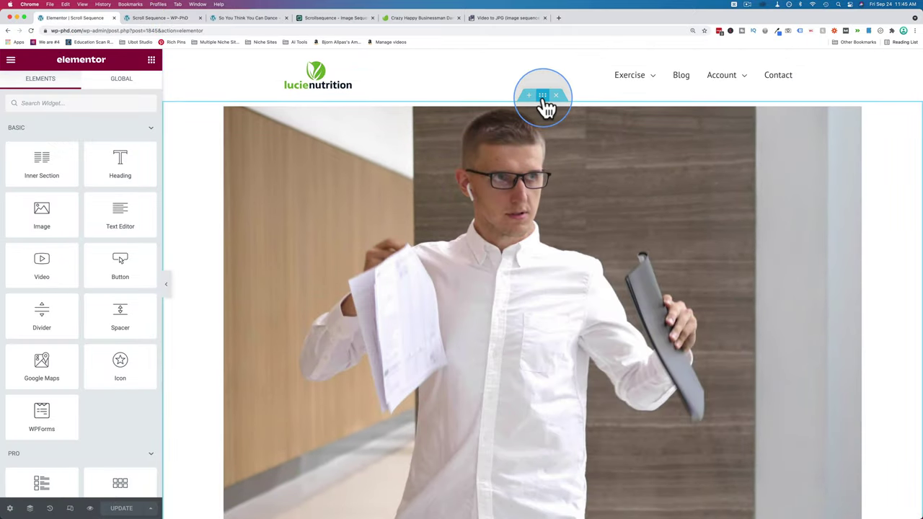
{"action": "left_click", "coordinate": [543, 96]}
{"action": "left_click", "coordinate": [103, 150]}
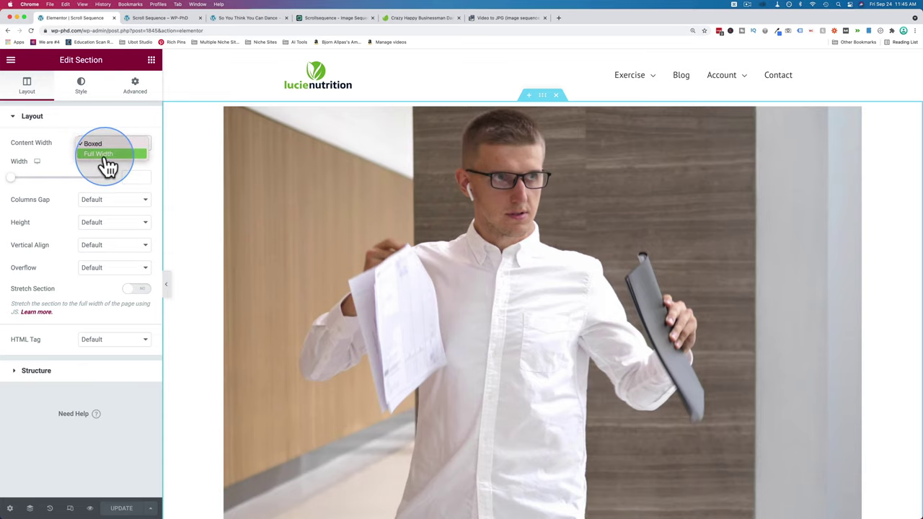
{"action": "left_click", "coordinate": [106, 159]}
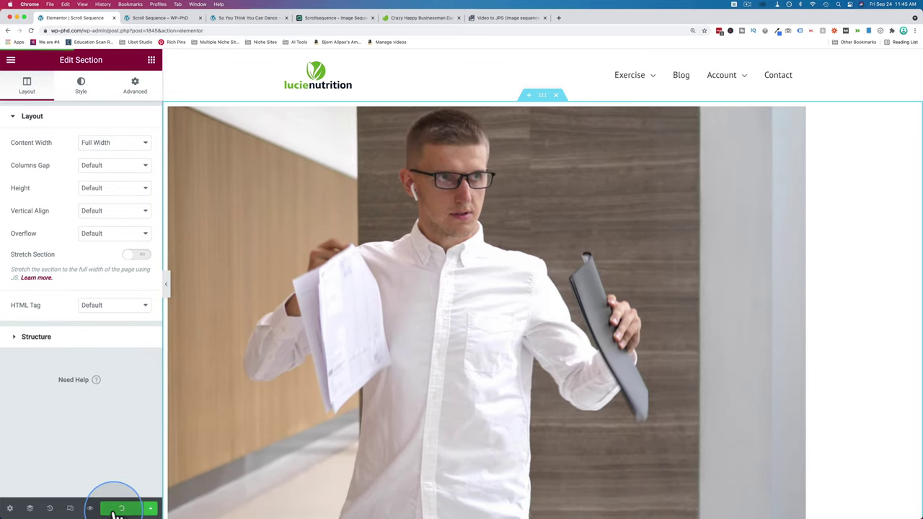
Check the animation's width and side margins in the page preview down to the footer
{"action": "left_click", "coordinate": [154, 17]}
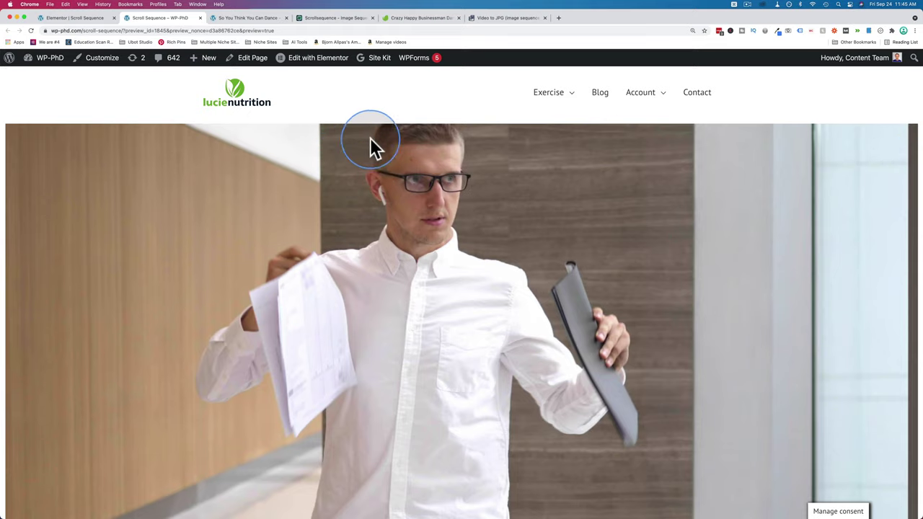
{"action": "scroll", "coordinate": [361, 206], "scroll_direction": "down", "scroll_amount": 10}
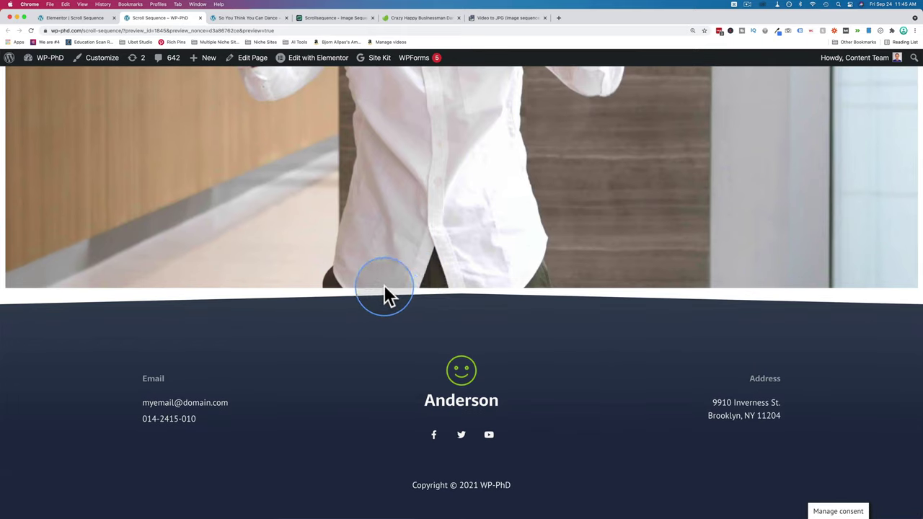
{"action": "scroll", "coordinate": [282, 195], "scroll_direction": "up", "scroll_amount": 5}
{"action": "left_click", "coordinate": [87, 18]}
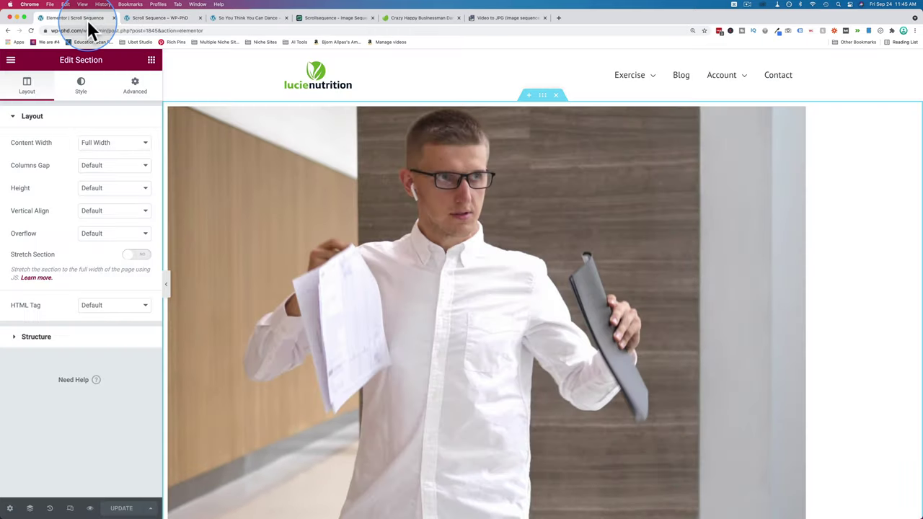
{"action": "left_click", "coordinate": [153, 18]}
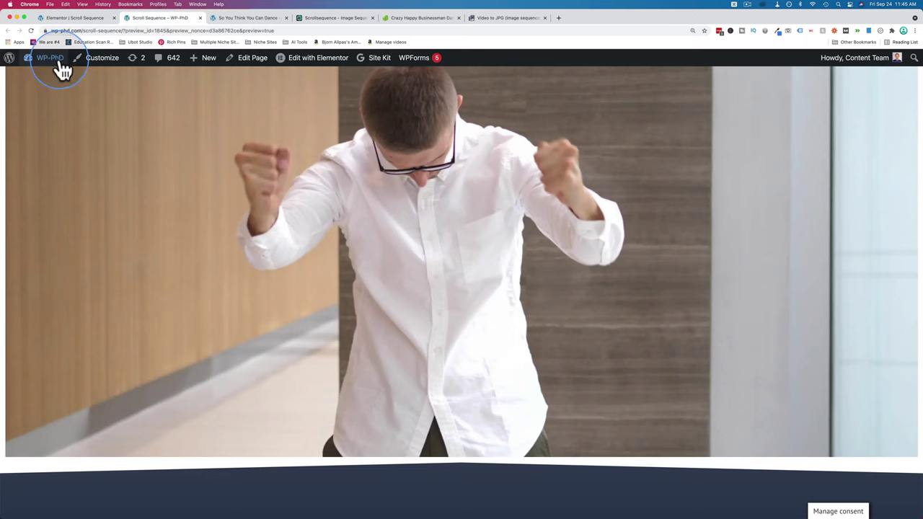
Open the "So You Think You Can Dance" scrollsequence for editing from the WordPress dashboard
{"action": "left_click", "coordinate": [223, 18]}
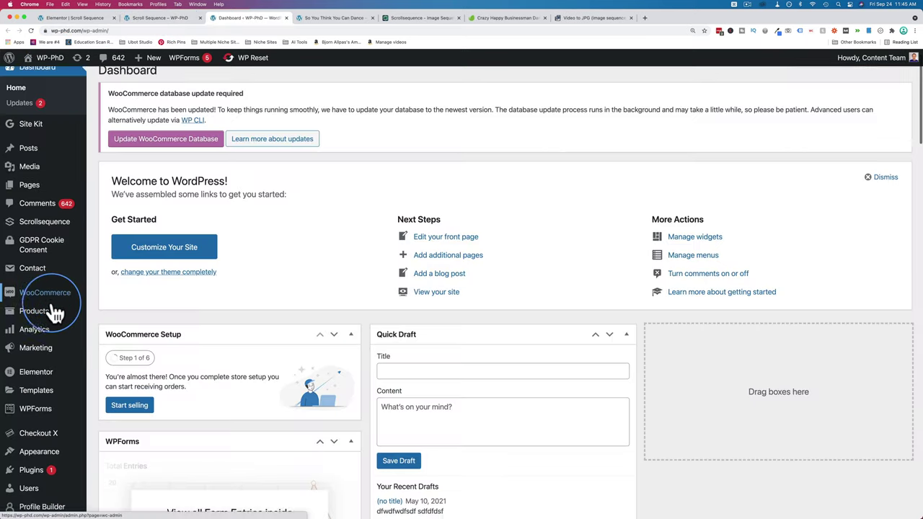
{"action": "scroll", "coordinate": [25, 309], "scroll_direction": "down", "scroll_amount": 1}
{"action": "mouse_move", "coordinate": [44, 211]}
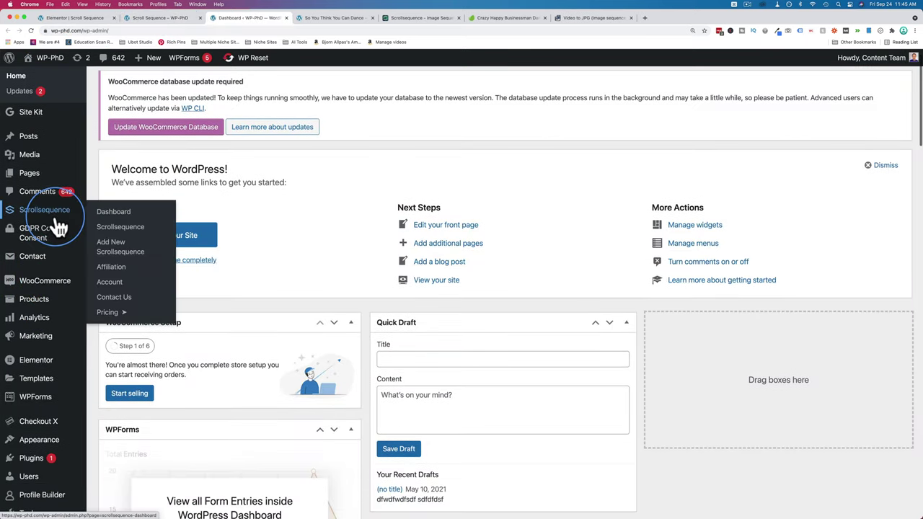
{"action": "left_click", "coordinate": [101, 227]}
{"action": "left_click", "coordinate": [128, 180]}
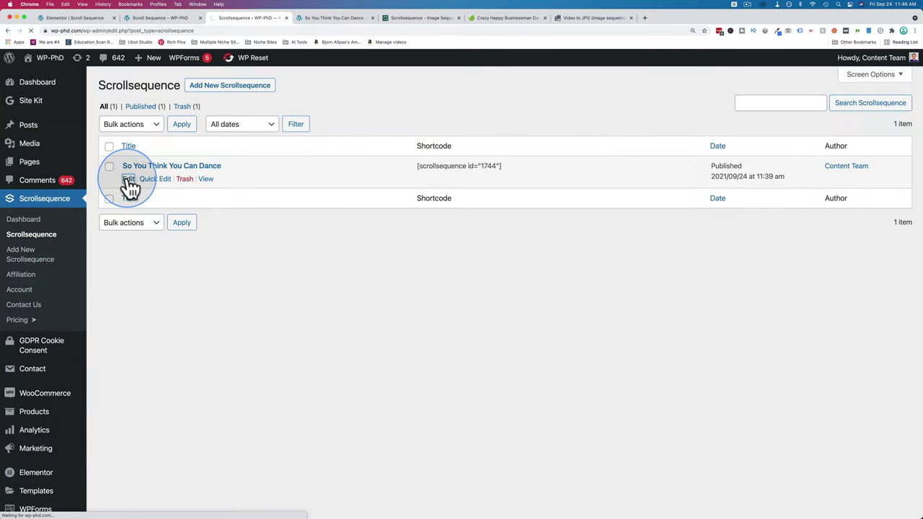
Set the scrollsequence's image width to Force Full Width and update the post
{"action": "scroll", "coordinate": [831, 295], "scroll_direction": "down", "scroll_amount": 8}
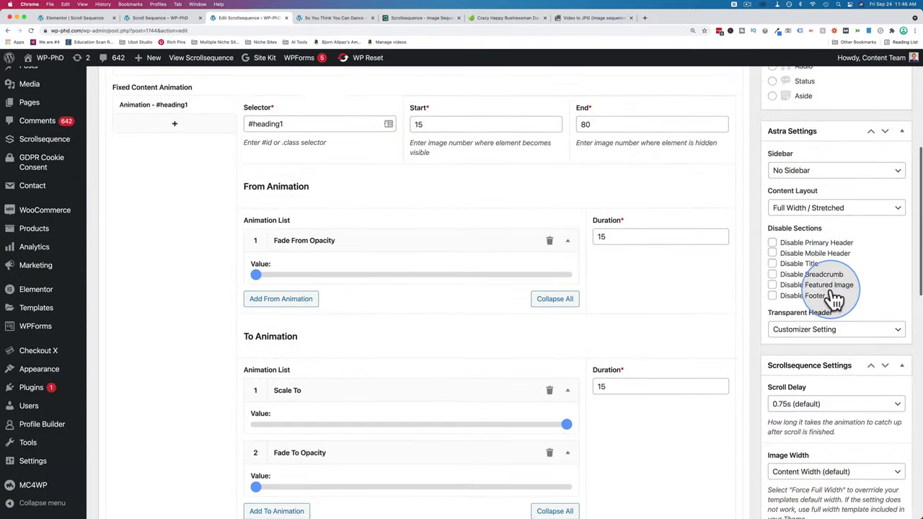
{"action": "scroll", "coordinate": [833, 292], "scroll_direction": "down", "scroll_amount": 5}
{"action": "scroll", "coordinate": [833, 287], "scroll_direction": "up", "scroll_amount": 3}
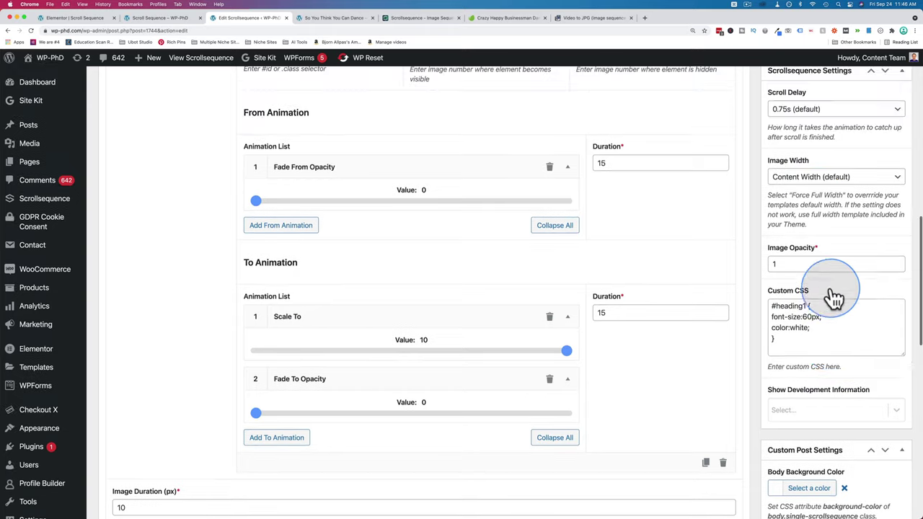
{"action": "left_click", "coordinate": [815, 182]}
{"action": "left_click", "coordinate": [799, 198]}
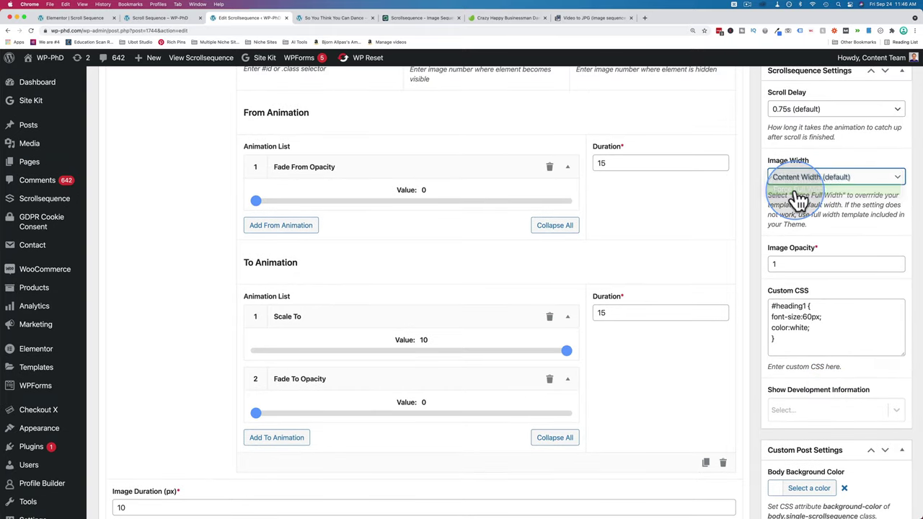
{"action": "scroll", "coordinate": [757, 230], "scroll_direction": "up", "scroll_amount": 15}
{"action": "left_click", "coordinate": [887, 226]}
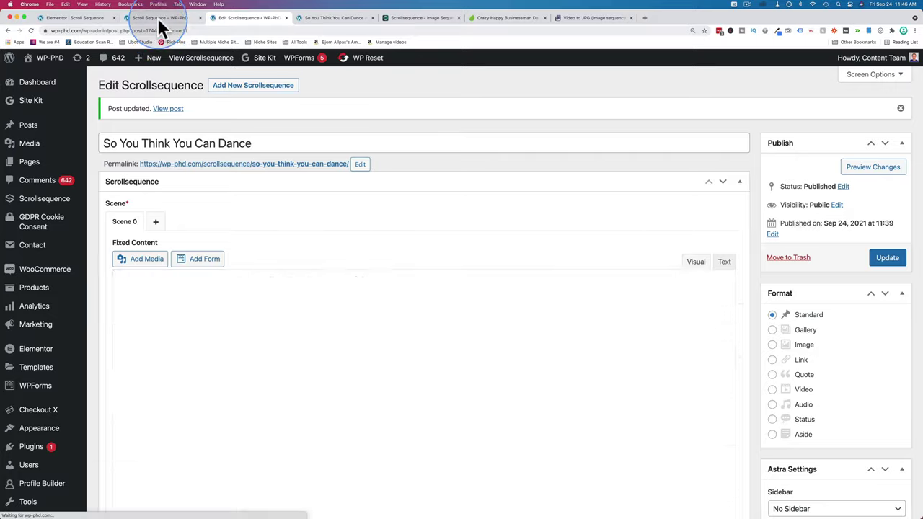
Reload the page preview and check the animation's width from edge to edge
{"action": "left_click", "coordinate": [159, 19]}
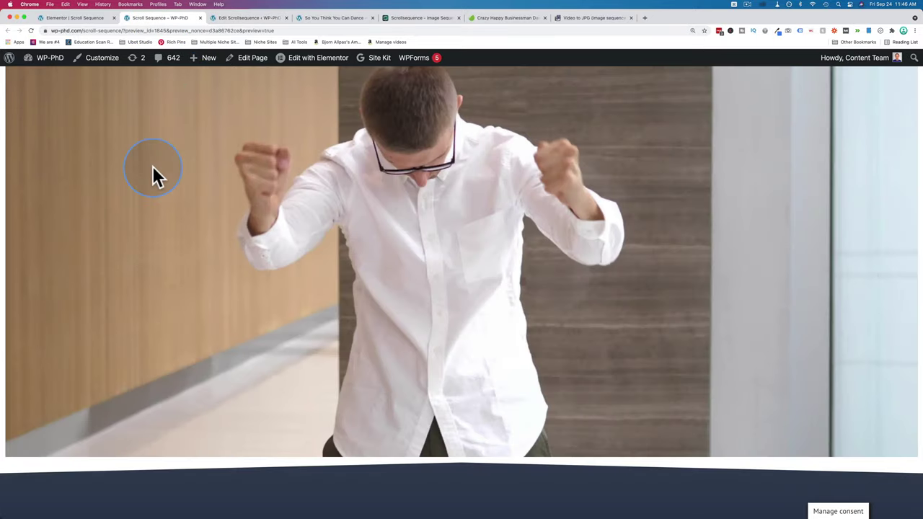
{"action": "key", "text": "super+r"}
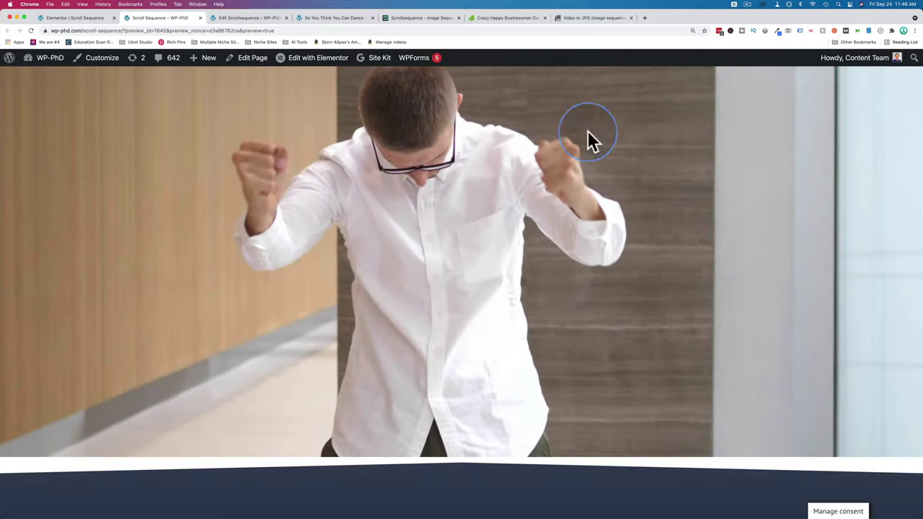
{"action": "scroll", "coordinate": [416, 131], "scroll_direction": "up", "scroll_amount": 10}
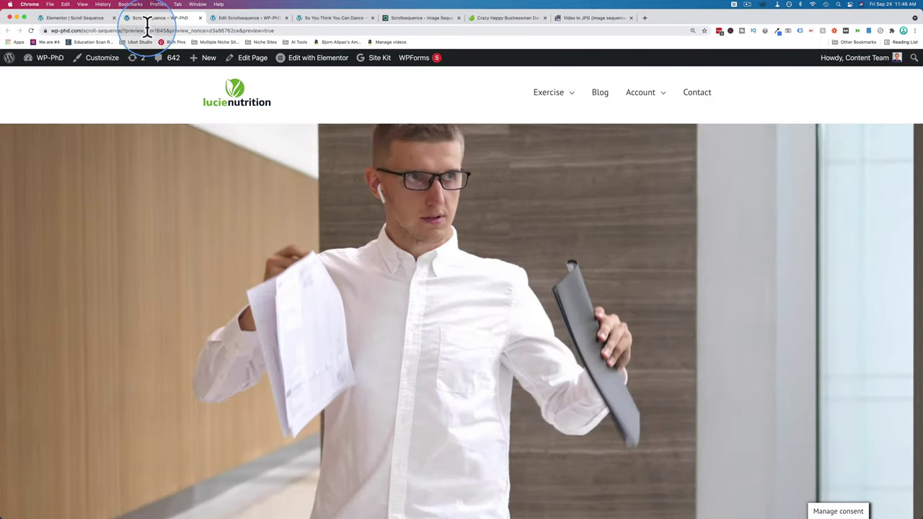
Add a second scene to the "So You Think You Can Dance" scrollsequence
{"action": "left_click", "coordinate": [220, 19]}
{"action": "mouse_move", "coordinate": [85, 212]}
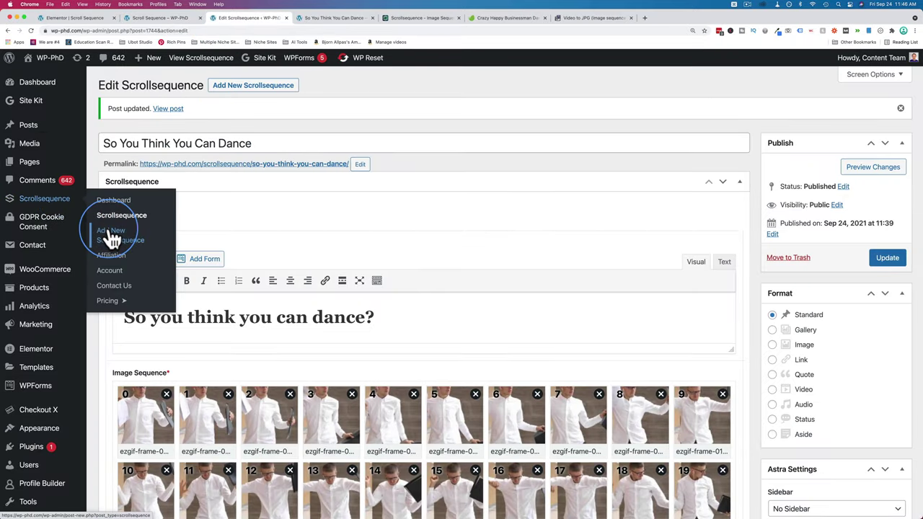
{"action": "left_click", "coordinate": [146, 17]}
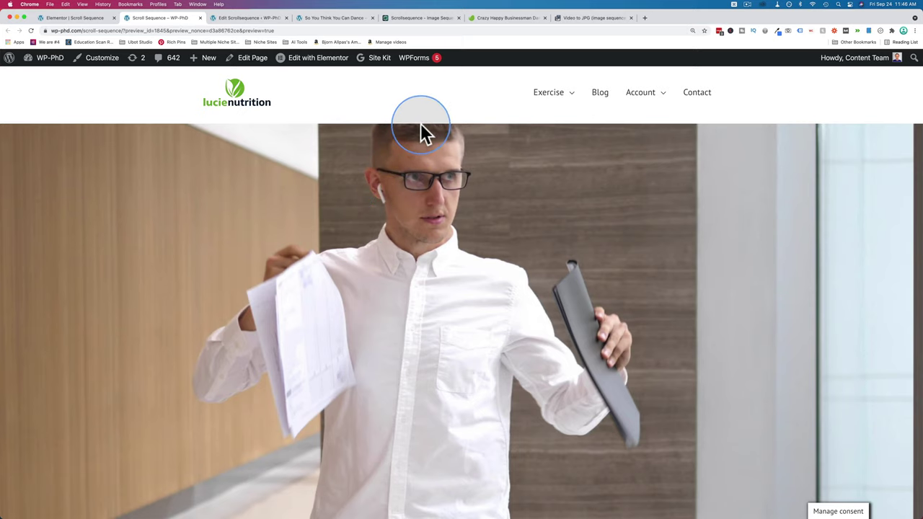
{"action": "left_click", "coordinate": [261, 19]}
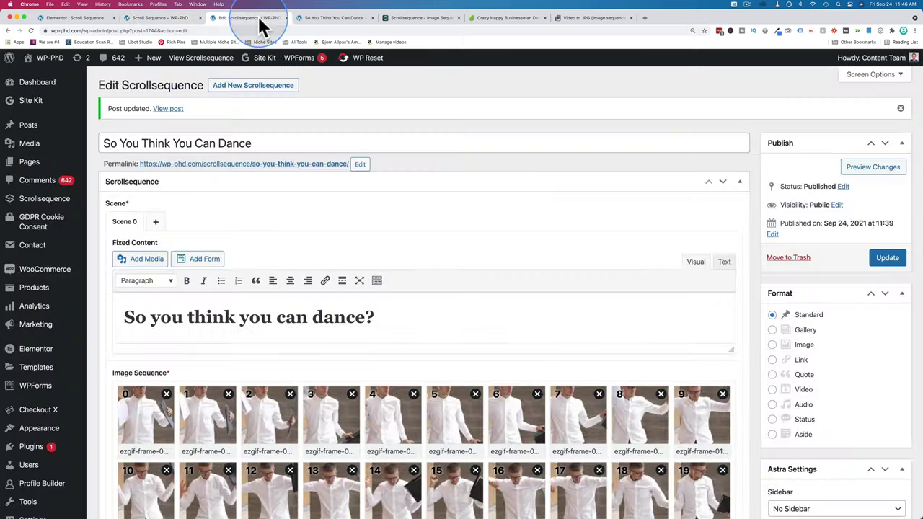
{"action": "left_click", "coordinate": [156, 223]}
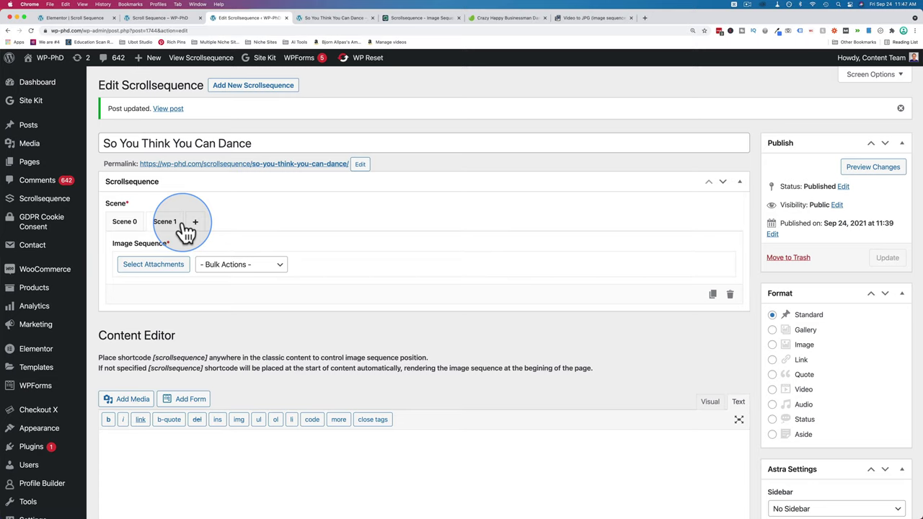
Examine the animation in the page preview down to the footer and compare it with the section in the Elementor editor
{"action": "left_click", "coordinate": [179, 19]}
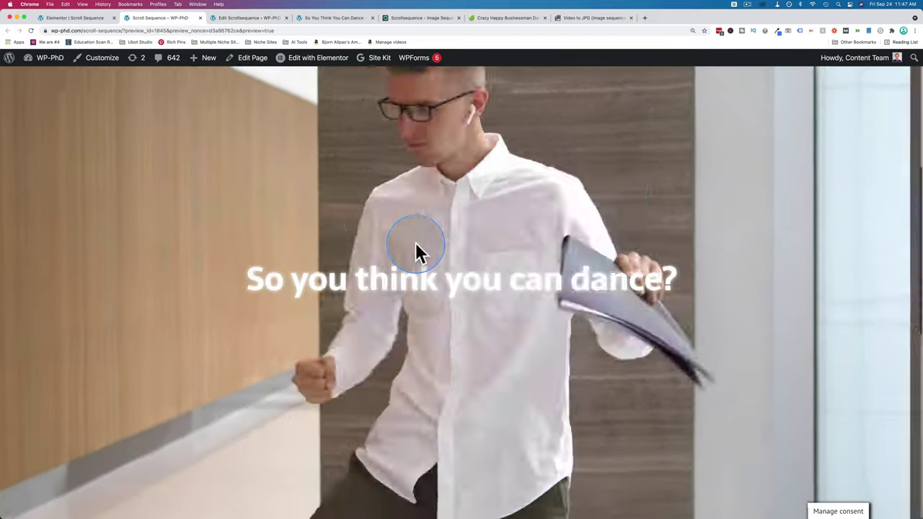
{"action": "scroll", "coordinate": [373, 304], "scroll_direction": "down", "scroll_amount": 10}
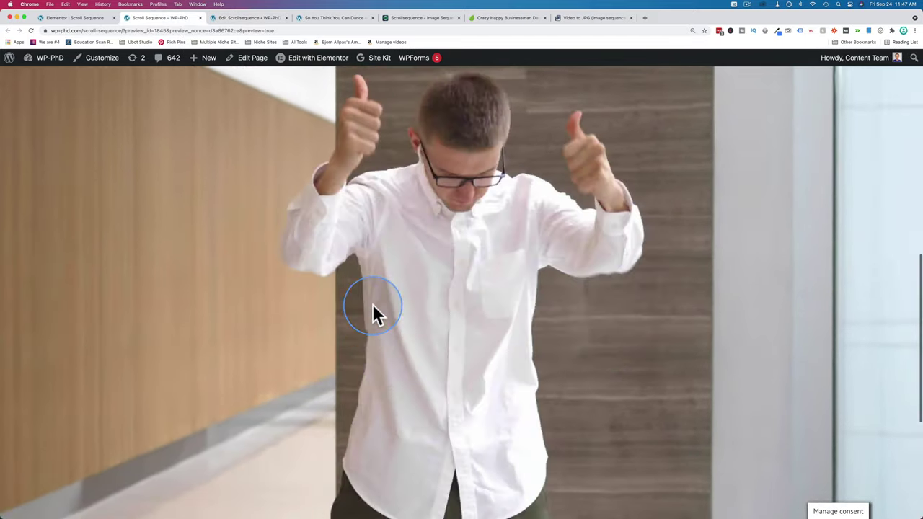
{"action": "scroll", "coordinate": [372, 304], "scroll_direction": "down", "scroll_amount": 5}
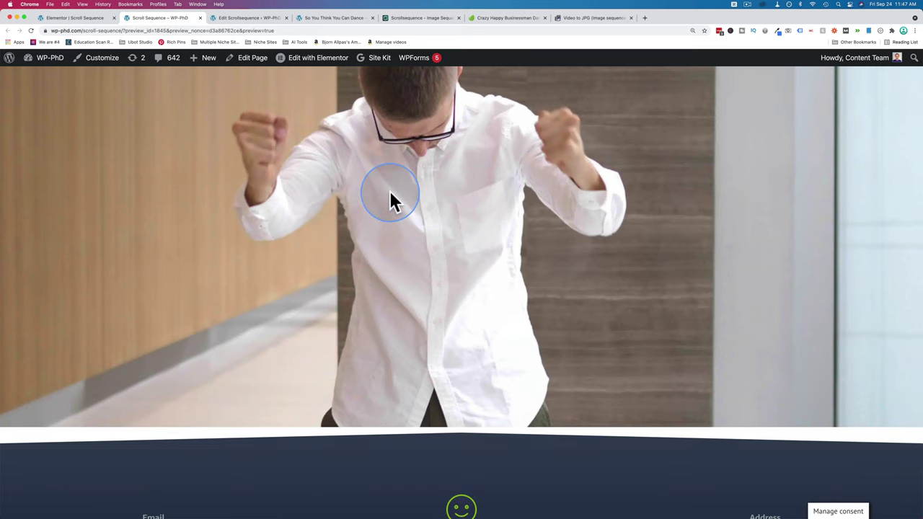
{"action": "left_click", "coordinate": [92, 18]}
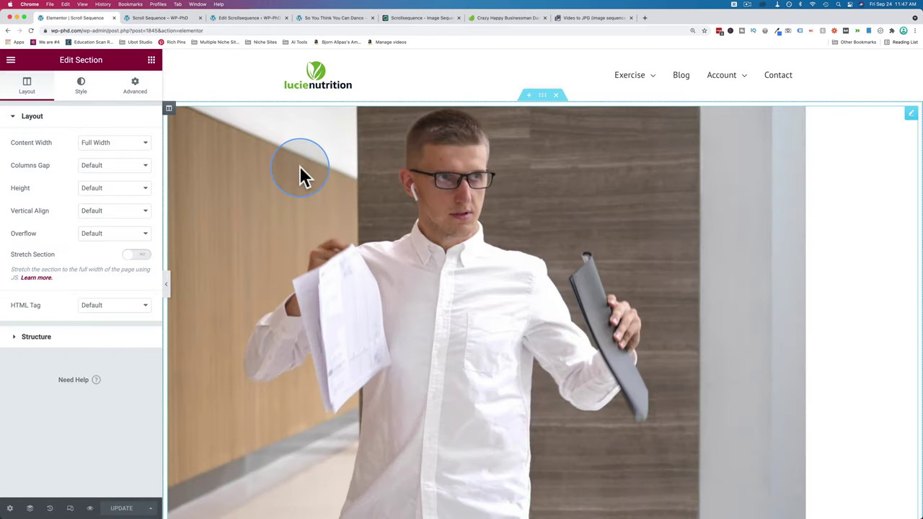
{"action": "left_click", "coordinate": [190, 17]}
{"action": "scroll", "coordinate": [444, 365], "scroll_direction": "down", "scroll_amount": 2}
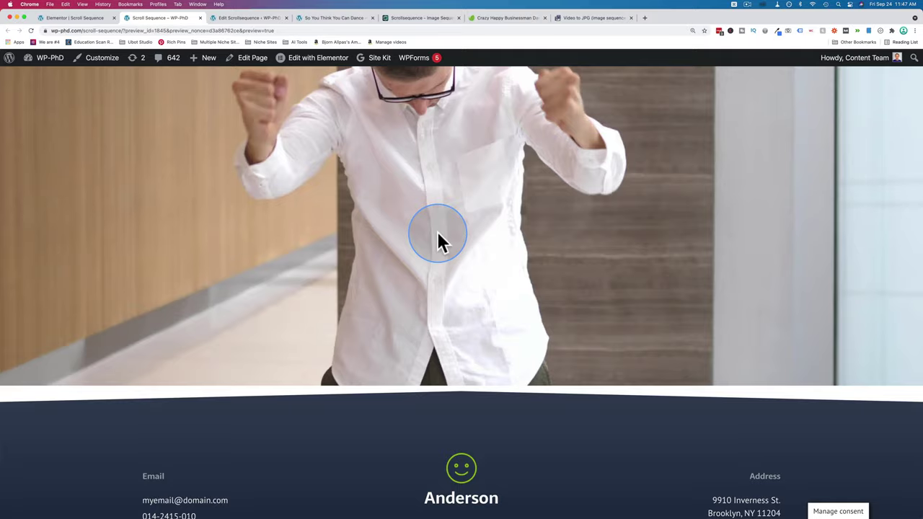
{"action": "scroll", "coordinate": [439, 234], "scroll_direction": "up", "scroll_amount": 10}
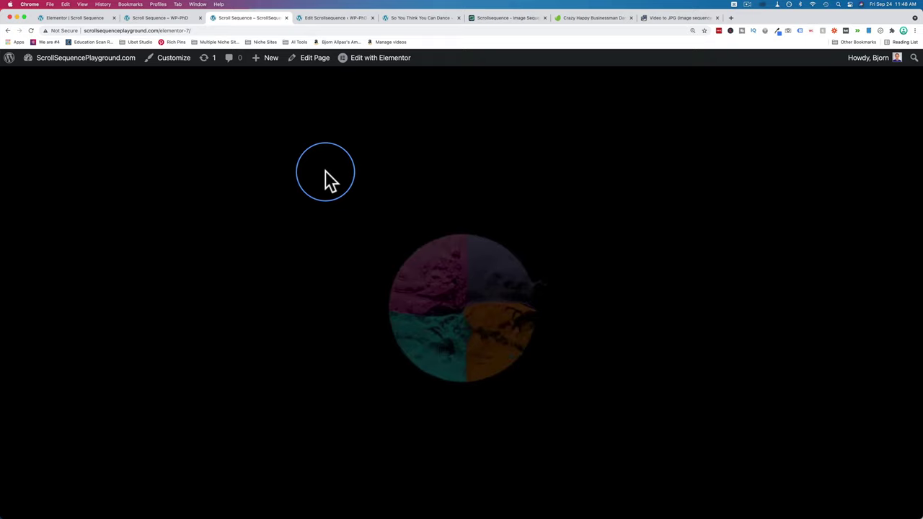
Examine the ScrollSequencePlayground demo page, focusing on the powder explosion and the transition to the balloon sequence
{"action": "scroll", "coordinate": [369, 196], "scroll_direction": "down", "scroll_amount": 5}
{"action": "scroll", "coordinate": [369, 195], "scroll_direction": "down", "scroll_amount": 5}
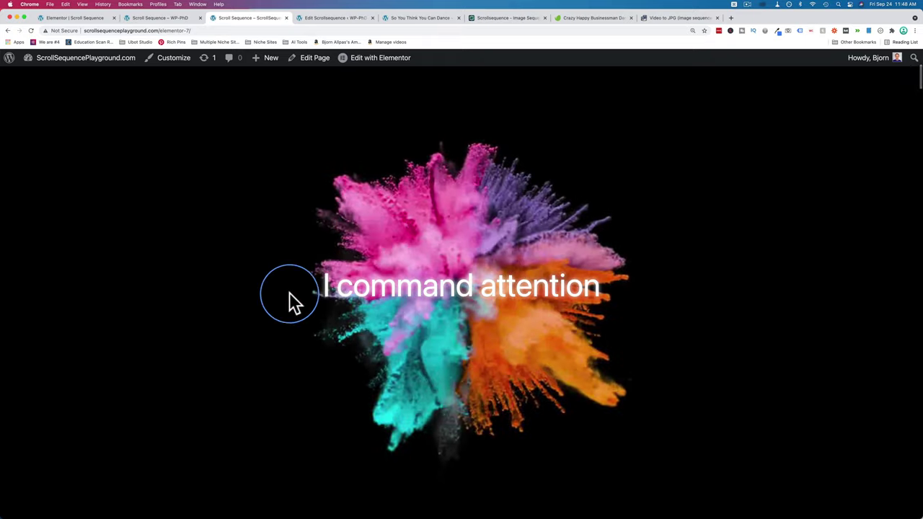
{"action": "scroll", "coordinate": [303, 343], "scroll_direction": "down", "scroll_amount": 3}
{"action": "scroll", "coordinate": [301, 342], "scroll_direction": "down", "scroll_amount": 5}
{"action": "scroll", "coordinate": [301, 344], "scroll_direction": "down", "scroll_amount": 6}
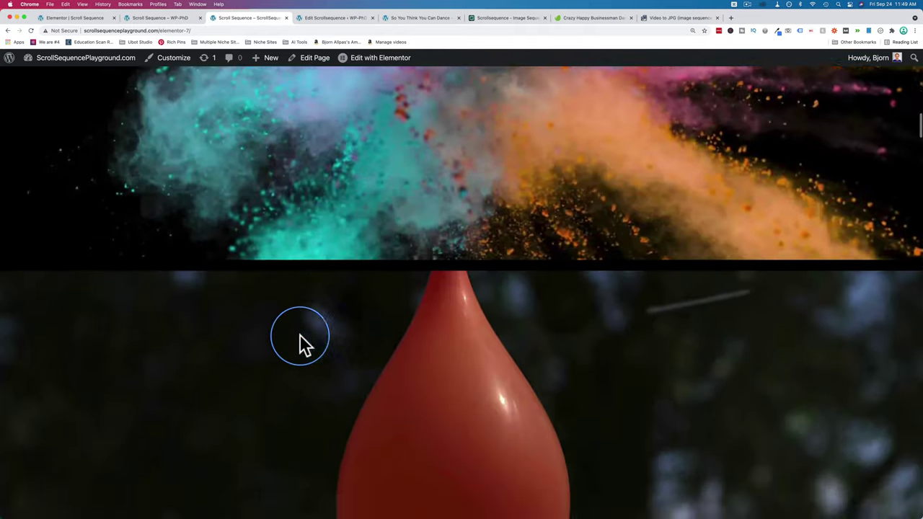
{"action": "scroll", "coordinate": [300, 342], "scroll_direction": "up", "scroll_amount": 5}
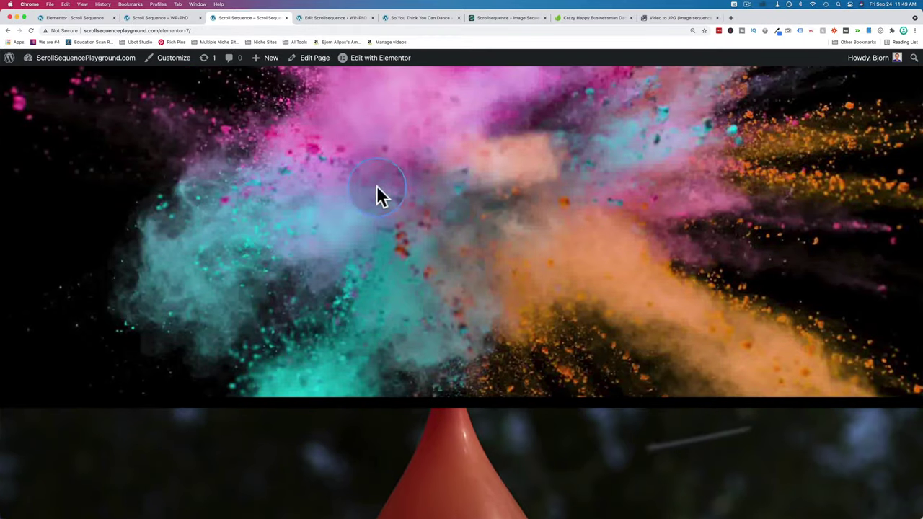
Examine the balloon sequence on the demo page, replaying the burst and the "I Can Explode Too!" headline
{"action": "scroll", "coordinate": [305, 321], "scroll_direction": "down", "scroll_amount": 6}
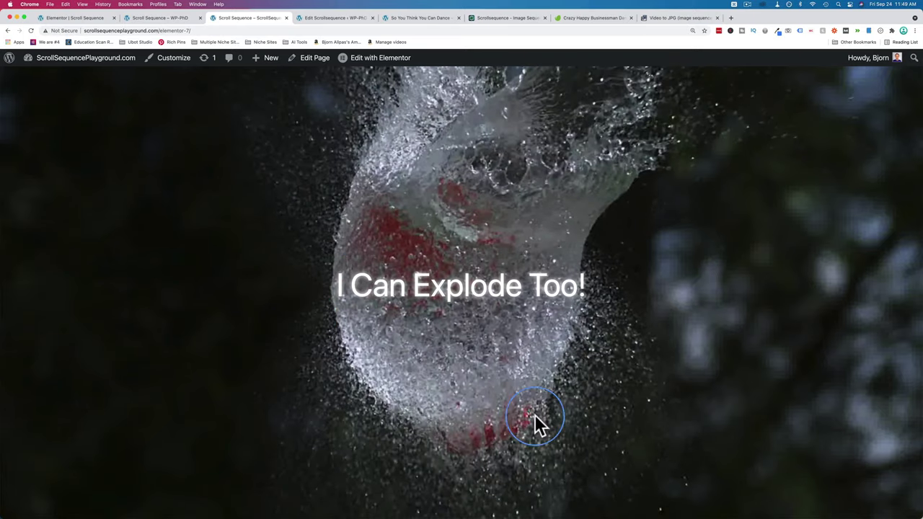
{"action": "scroll", "coordinate": [230, 279], "scroll_direction": "down", "scroll_amount": 5}
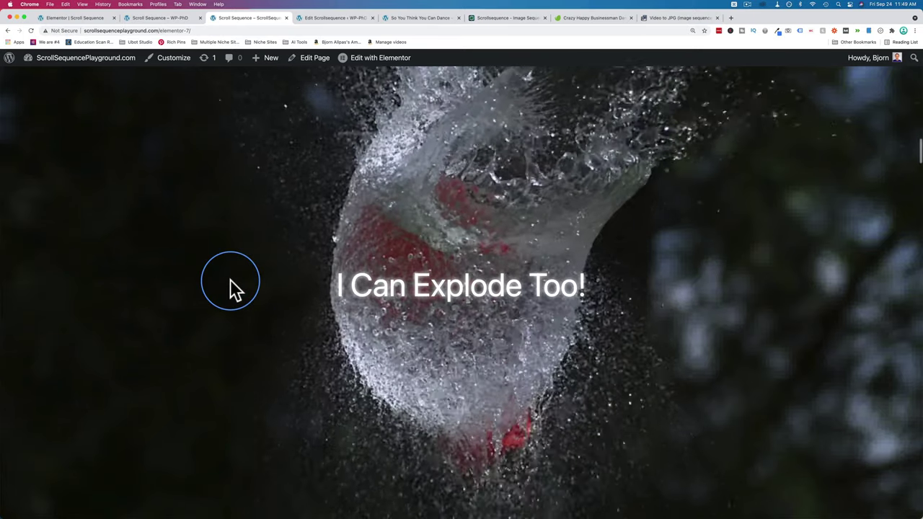
{"action": "scroll", "coordinate": [230, 287], "scroll_direction": "down", "scroll_amount": 5}
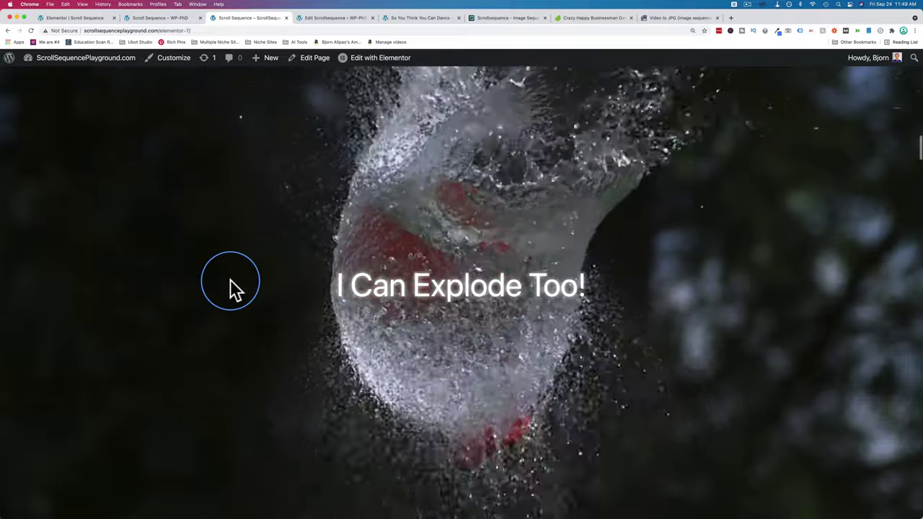
{"action": "scroll", "coordinate": [230, 281], "scroll_direction": "up", "scroll_amount": 5}
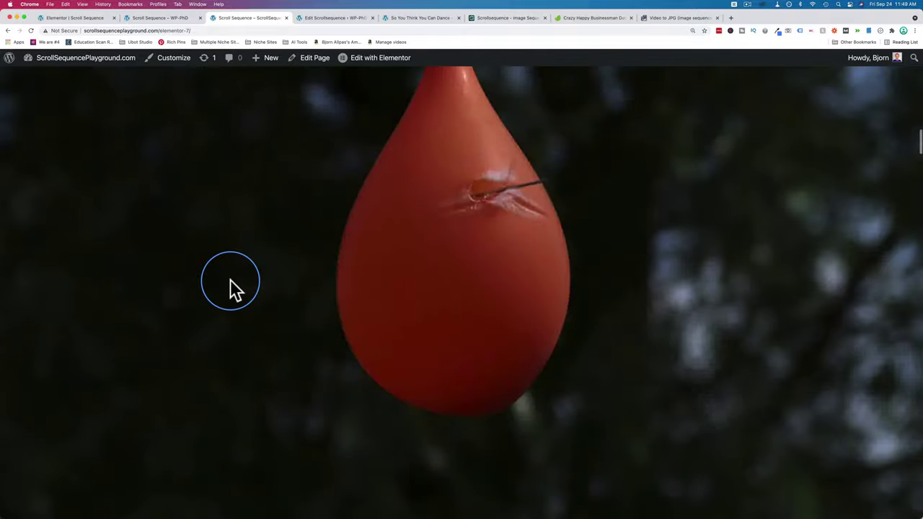
{"action": "scroll", "coordinate": [230, 280], "scroll_direction": "down", "scroll_amount": 1}
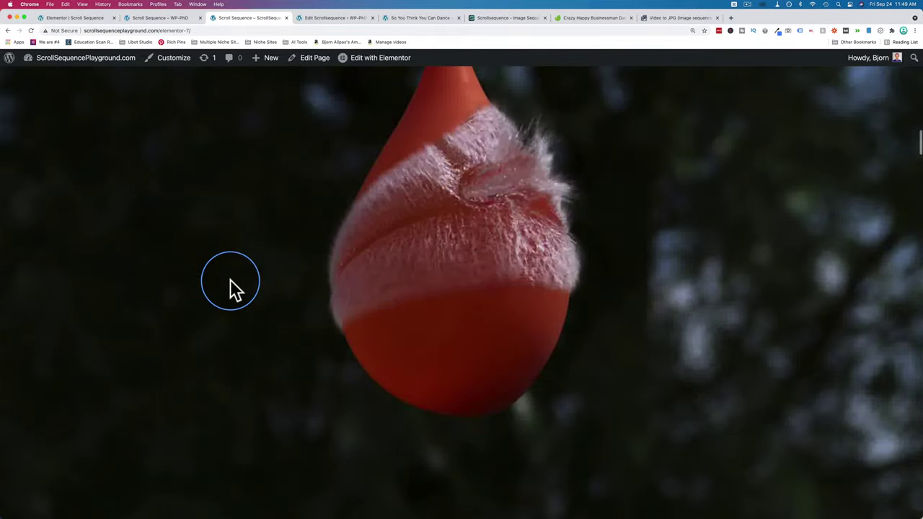
{"action": "scroll", "coordinate": [230, 279], "scroll_direction": "up", "scroll_amount": 1}
{"action": "scroll", "coordinate": [230, 279], "scroll_direction": "down", "scroll_amount": 4}
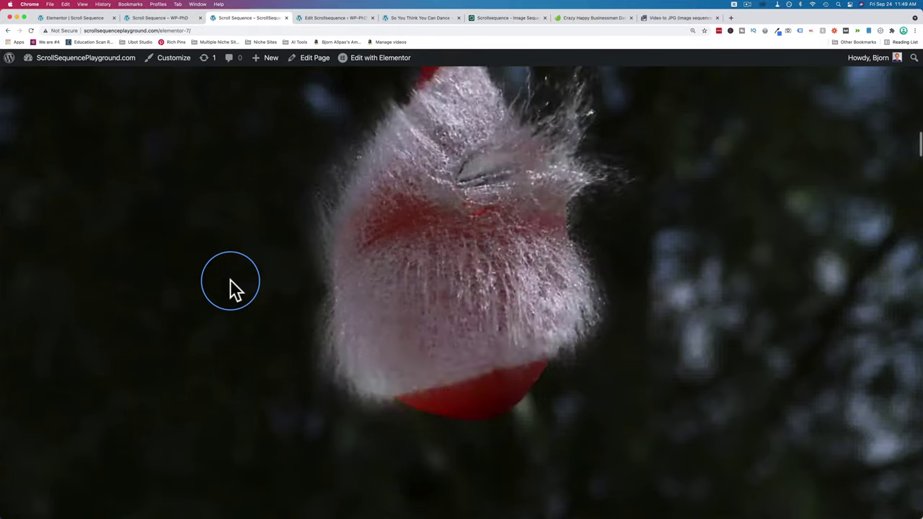
{"action": "scroll", "coordinate": [230, 279], "scroll_direction": "down", "scroll_amount": 3}
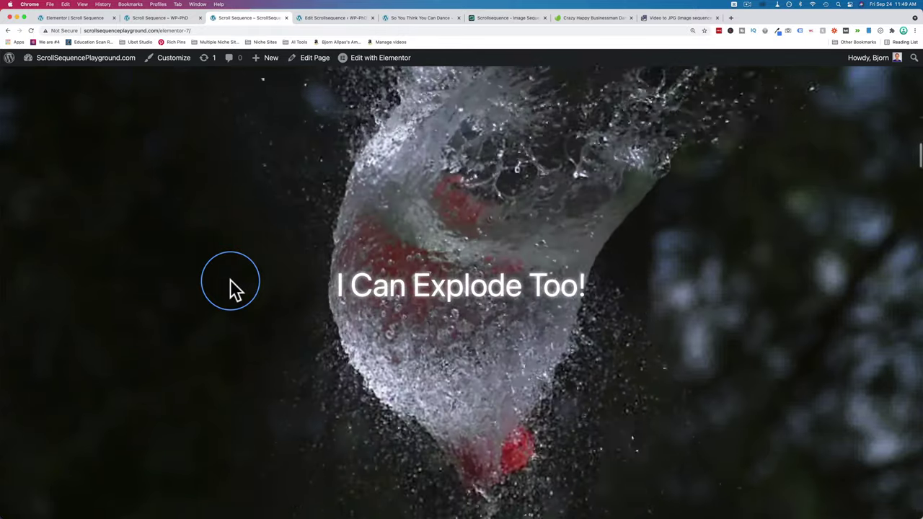
{"action": "scroll", "coordinate": [230, 279], "scroll_direction": "down", "scroll_amount": 5}
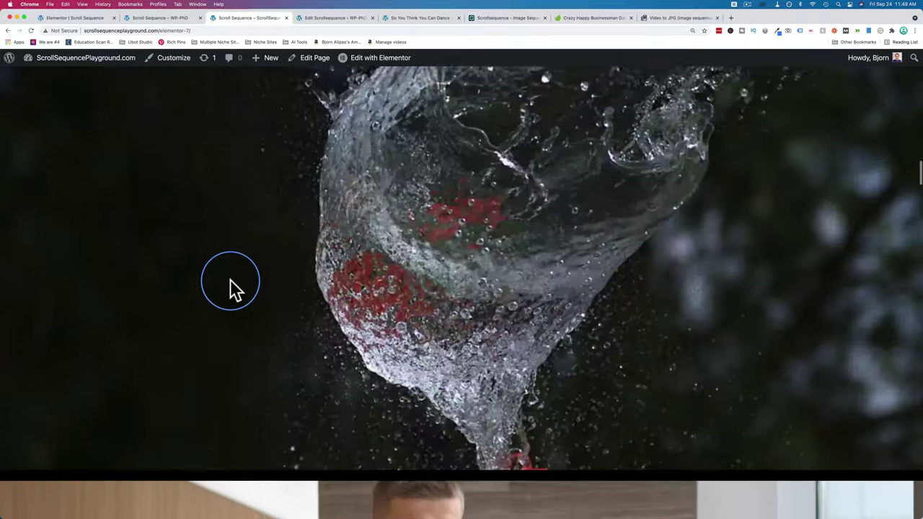
Examine the "So you think you can dance?" sequence through both dancers and the floating page layouts sequence that follows it
{"action": "scroll", "coordinate": [230, 279], "scroll_direction": "down", "scroll_amount": 8}
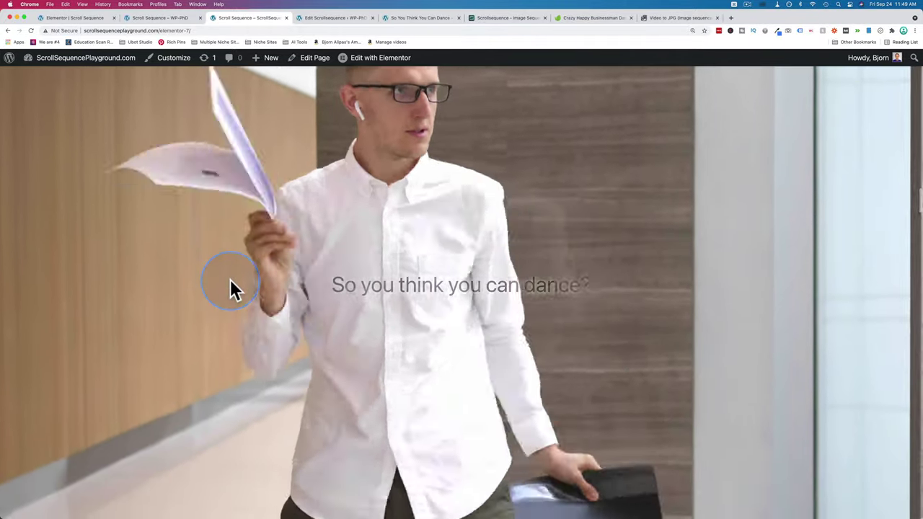
{"action": "scroll", "coordinate": [230, 280], "scroll_direction": "down", "scroll_amount": 5}
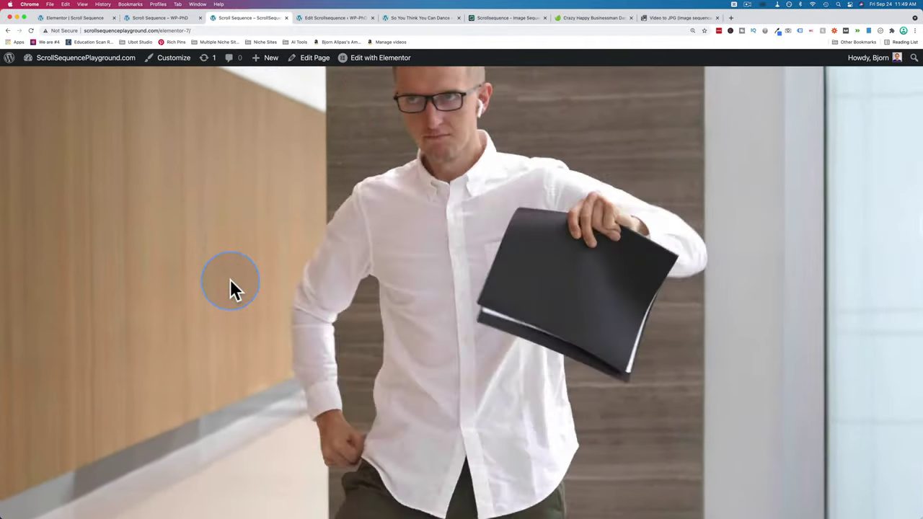
{"action": "scroll", "coordinate": [324, 307], "scroll_direction": "down", "scroll_amount": 8}
{"action": "scroll", "coordinate": [324, 307], "scroll_direction": "down", "scroll_amount": 10}
{"action": "scroll", "coordinate": [322, 299], "scroll_direction": "down", "scroll_amount": 10}
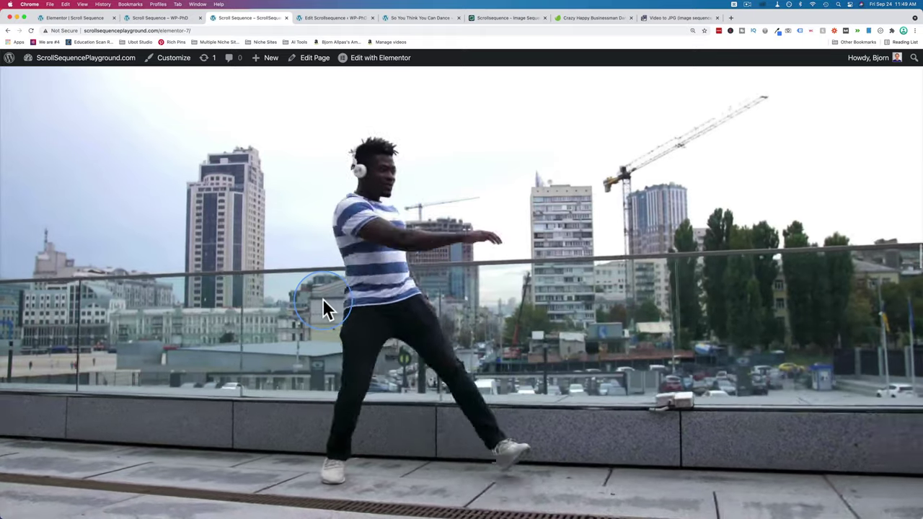
{"action": "scroll", "coordinate": [322, 303], "scroll_direction": "down", "scroll_amount": 10}
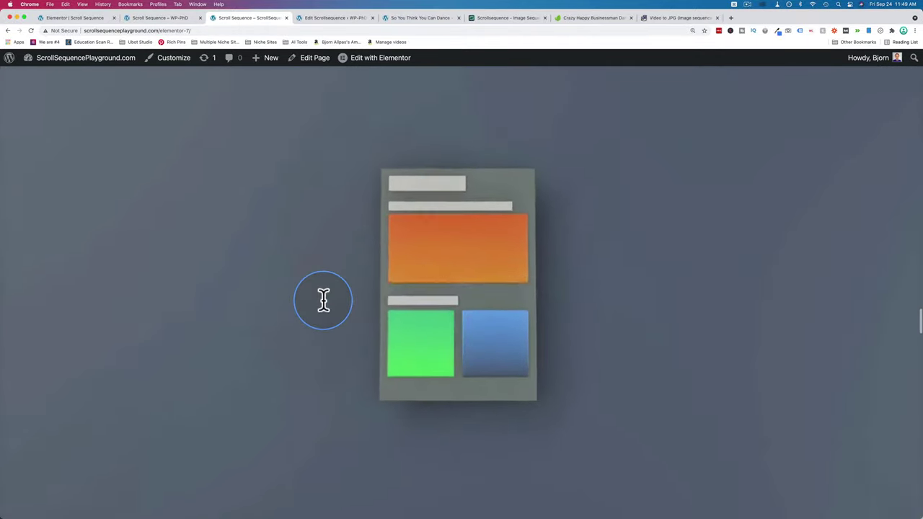
{"action": "scroll", "coordinate": [322, 299], "scroll_direction": "down", "scroll_amount": 10}
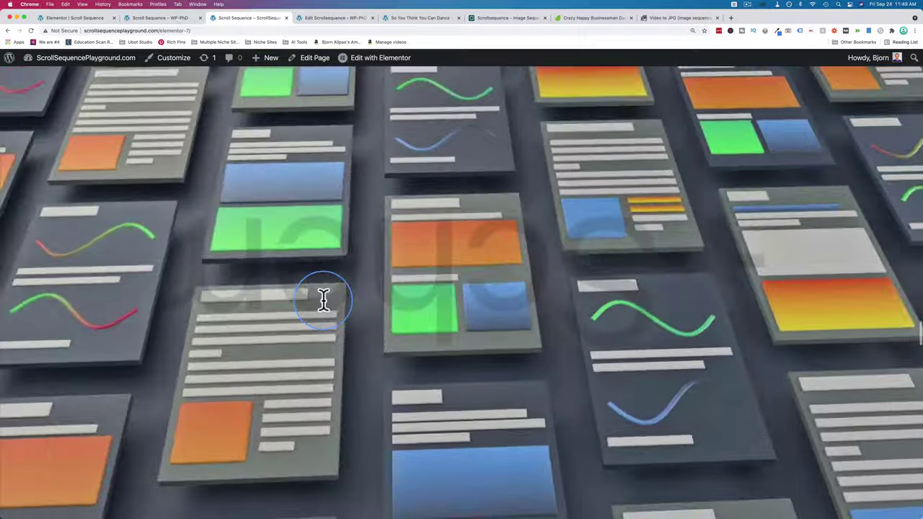
{"action": "scroll", "coordinate": [322, 298], "scroll_direction": "down", "scroll_amount": 10}
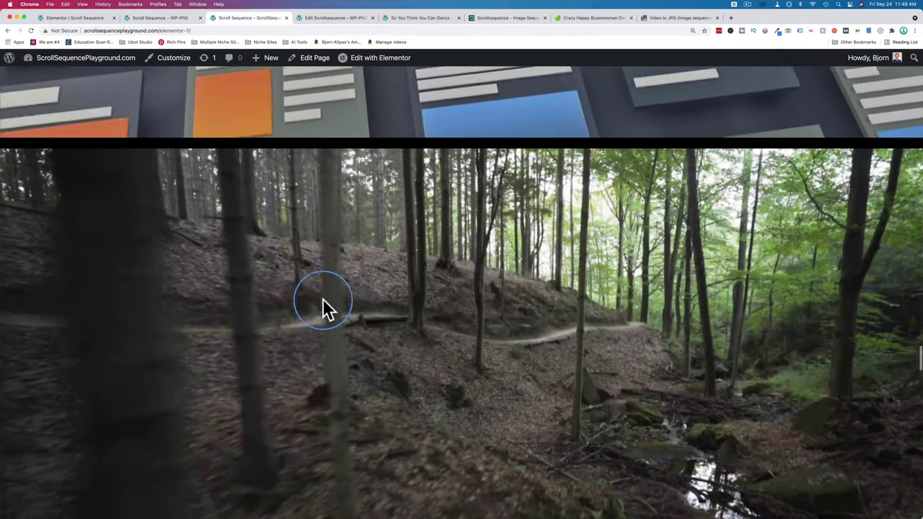
Examine the mountain bike sequence, focusing on the "I'm All Action" headline and how its paragraph text animates
{"action": "scroll", "coordinate": [322, 299], "scroll_direction": "down", "scroll_amount": 10}
{"action": "scroll", "coordinate": [323, 299], "scroll_direction": "down", "scroll_amount": 10}
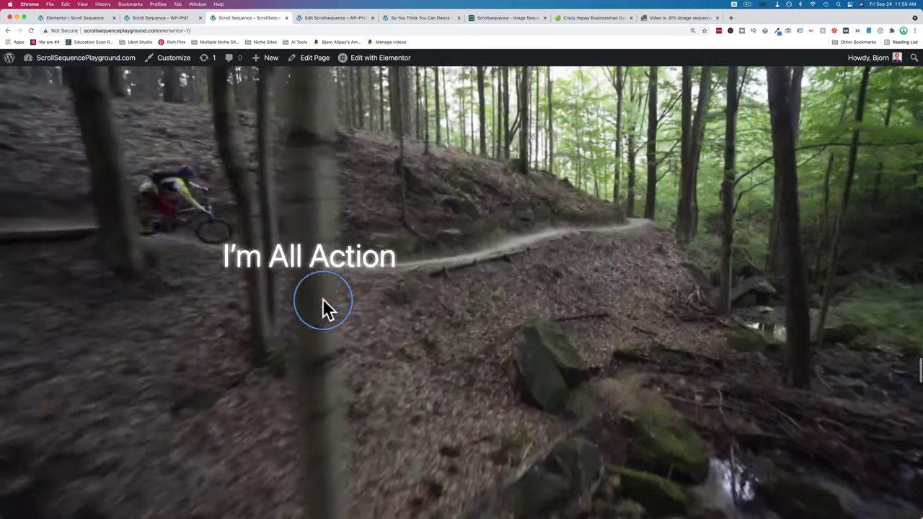
{"action": "scroll", "coordinate": [323, 299], "scroll_direction": "down", "scroll_amount": 2}
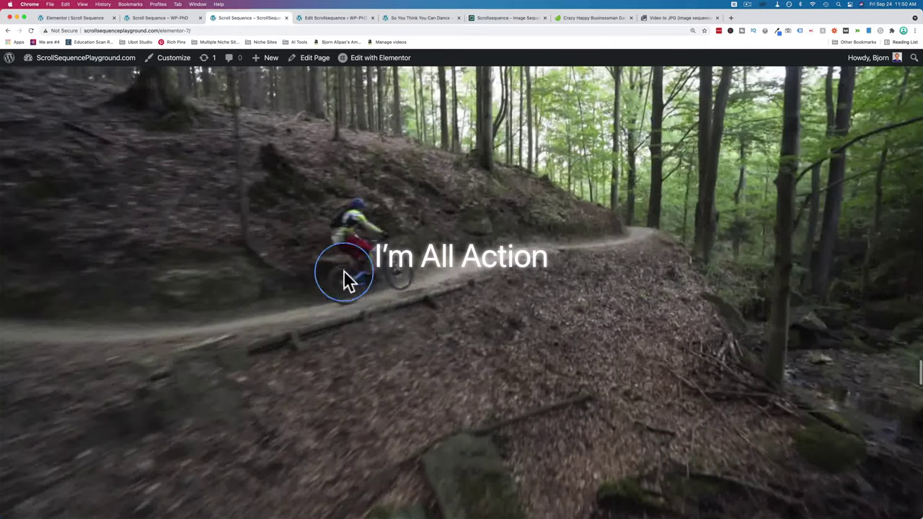
{"action": "scroll", "coordinate": [292, 295], "scroll_direction": "down", "scroll_amount": 10}
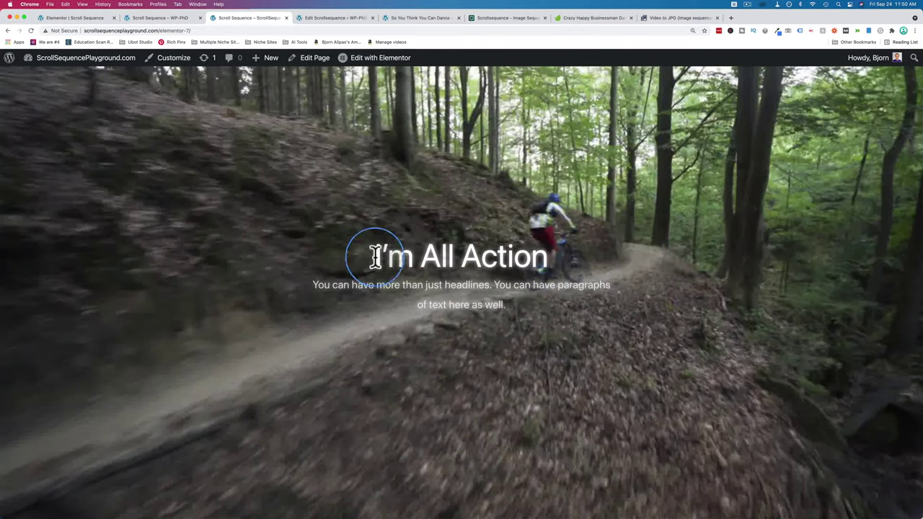
{"action": "scroll", "coordinate": [466, 299], "scroll_direction": "down", "scroll_amount": 5}
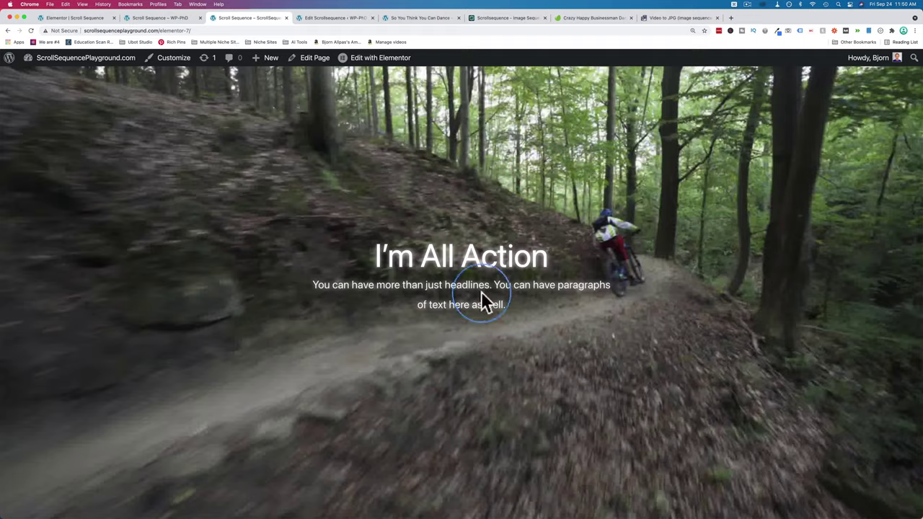
{"action": "scroll", "coordinate": [317, 270], "scroll_direction": "down", "scroll_amount": 5}
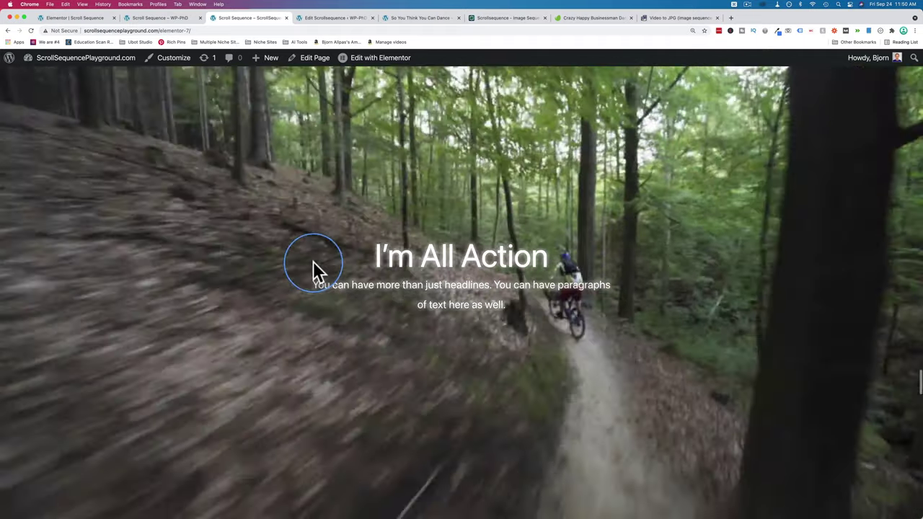
{"action": "scroll", "coordinate": [315, 270], "scroll_direction": "up", "scroll_amount": 5}
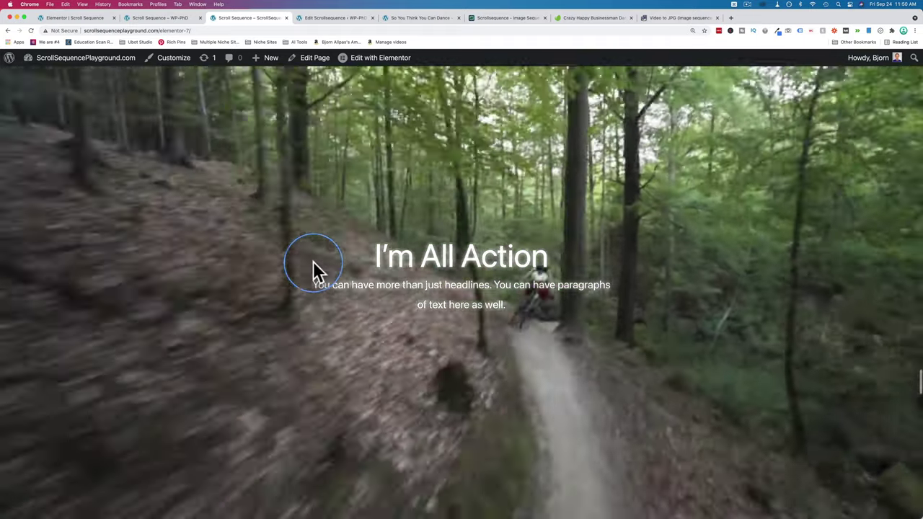
{"action": "scroll", "coordinate": [315, 271], "scroll_direction": "up", "scroll_amount": 5}
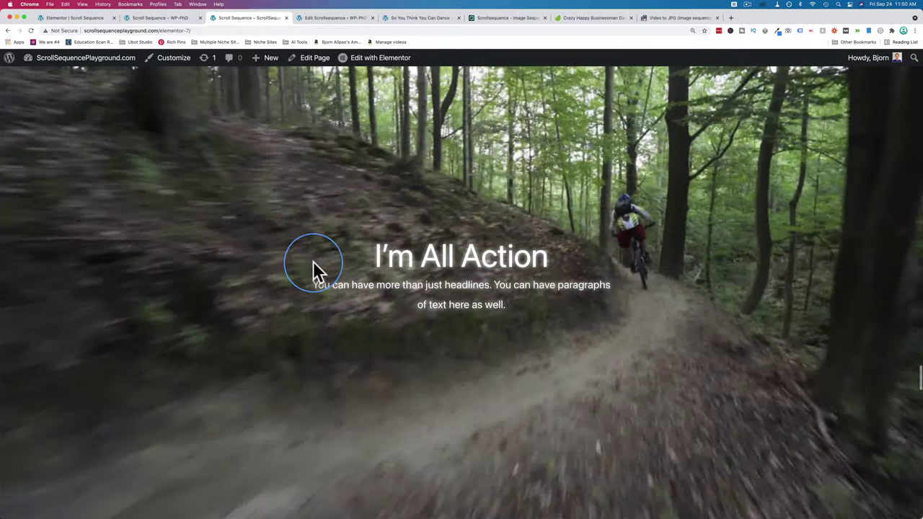
{"action": "scroll", "coordinate": [318, 270], "scroll_direction": "down", "scroll_amount": 5}
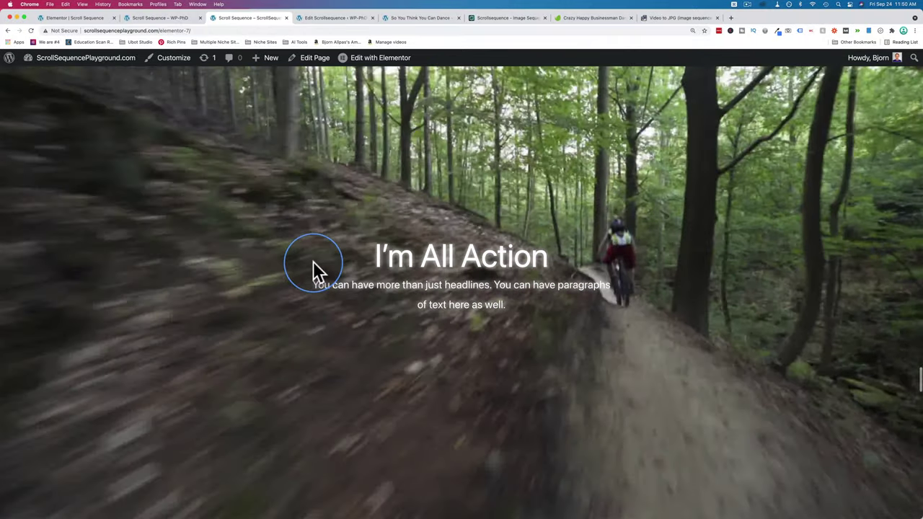
{"action": "scroll", "coordinate": [315, 271], "scroll_direction": "down", "scroll_amount": 5}
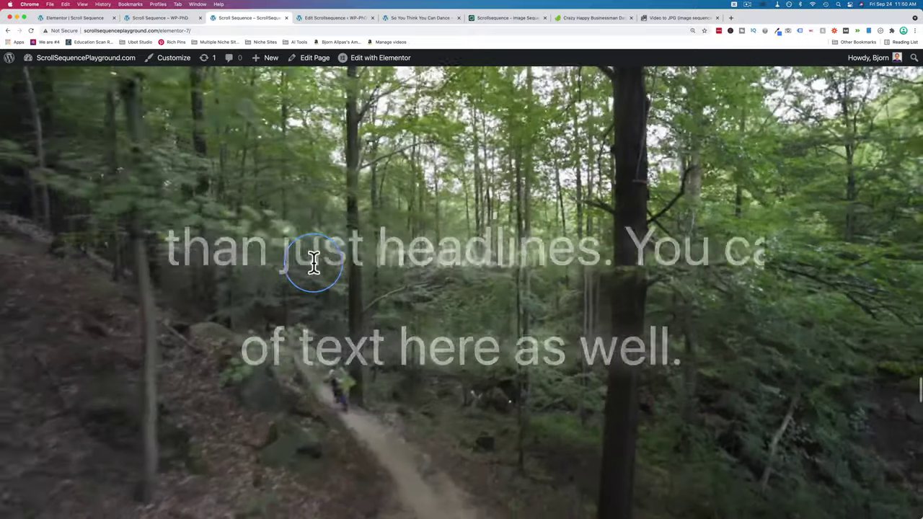
{"action": "scroll", "coordinate": [315, 271], "scroll_direction": "down", "scroll_amount": 10}
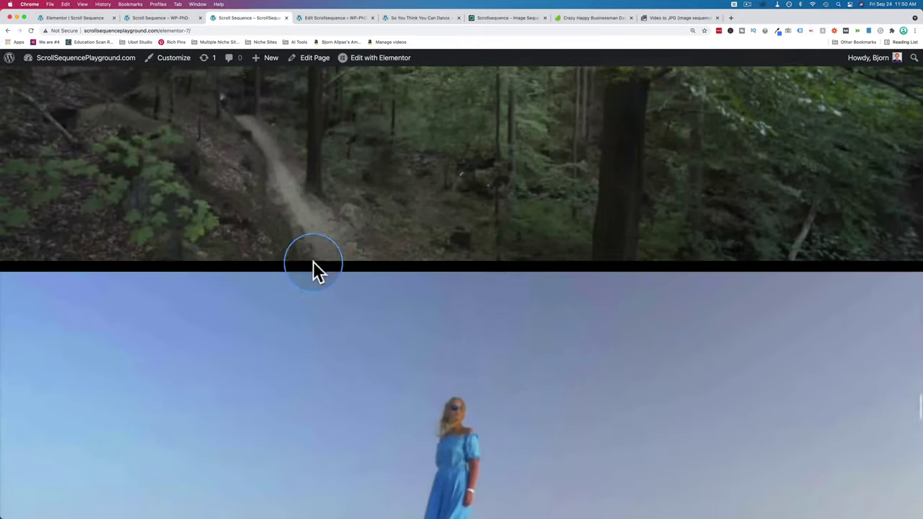
Examine the desert sequence of the woman in the blue dress, replaying the "I'm More Subtle" headline animation
{"action": "scroll", "coordinate": [313, 271], "scroll_direction": "down", "scroll_amount": 3}
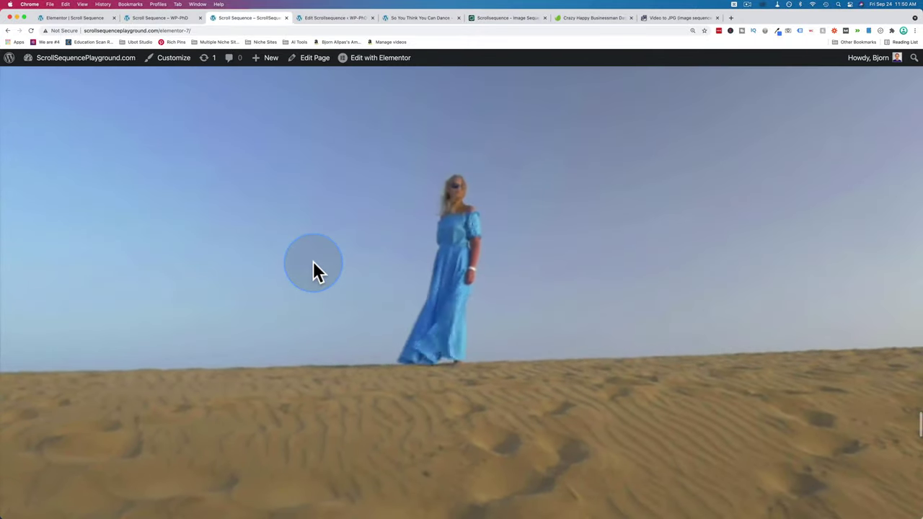
{"action": "scroll", "coordinate": [313, 261], "scroll_direction": "down", "scroll_amount": 5}
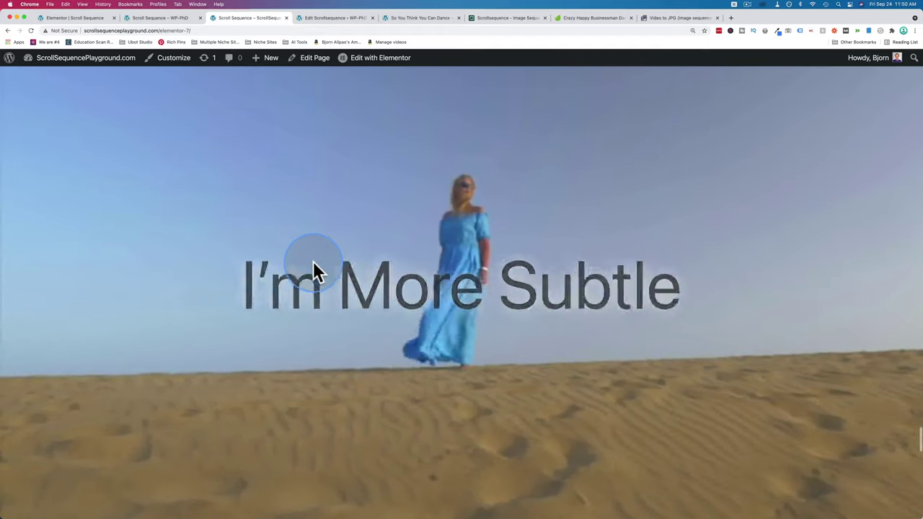
{"action": "scroll", "coordinate": [313, 263], "scroll_direction": "up", "scroll_amount": 5}
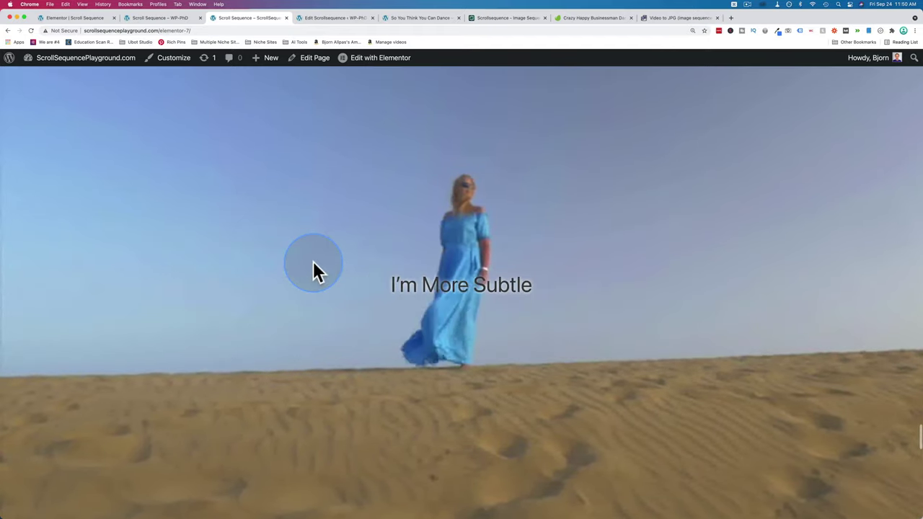
{"action": "scroll", "coordinate": [314, 263], "scroll_direction": "down", "scroll_amount": 5}
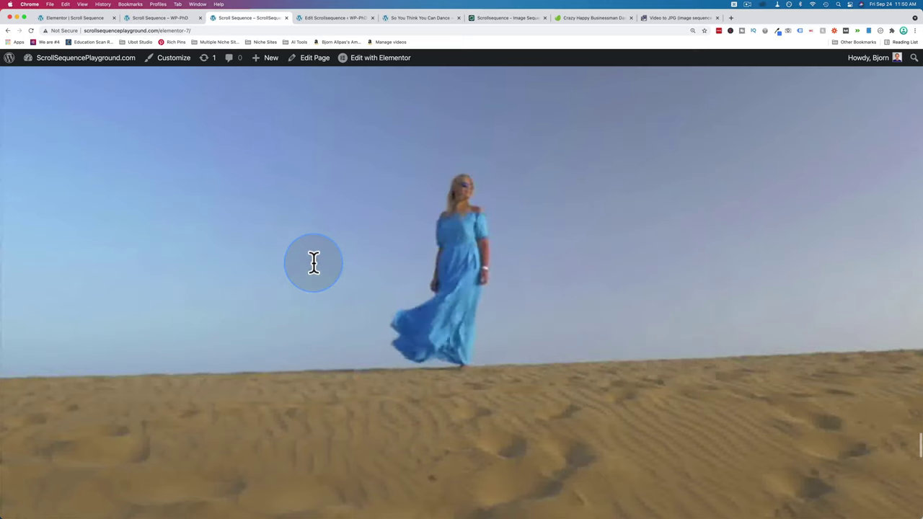
{"action": "scroll", "coordinate": [313, 262], "scroll_direction": "down", "scroll_amount": 5}
{"action": "scroll", "coordinate": [313, 261], "scroll_direction": "down", "scroll_amount": 5}
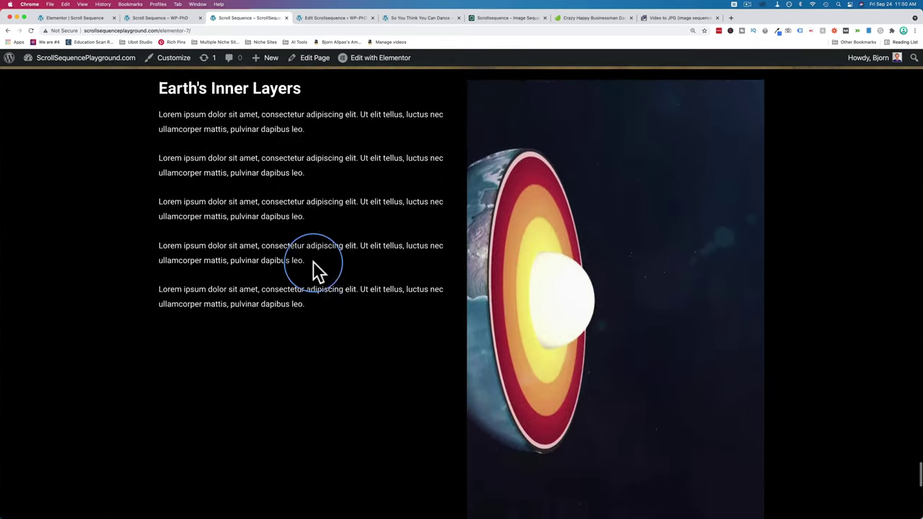
Examine the half-width "Earth's Inner Layers" sequence beside its text column, playing the layers animation forward and backward
{"action": "scroll", "coordinate": [313, 261], "scroll_direction": "down", "scroll_amount": 5}
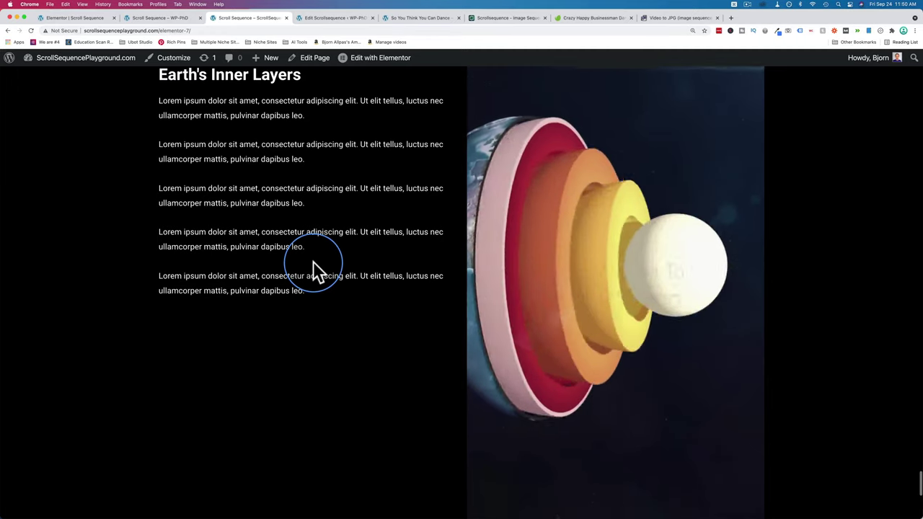
{"action": "scroll", "coordinate": [314, 261], "scroll_direction": "down", "scroll_amount": 5}
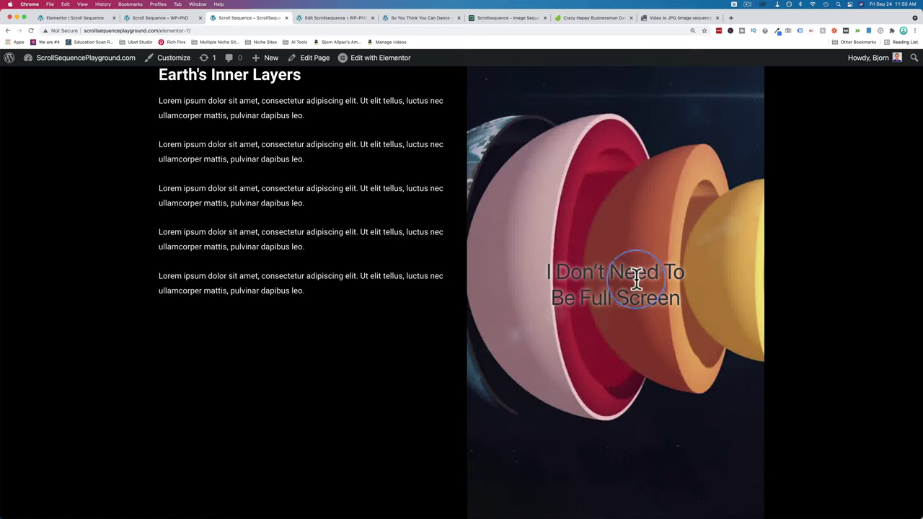
{"action": "scroll", "coordinate": [622, 288], "scroll_direction": "down", "scroll_amount": 5}
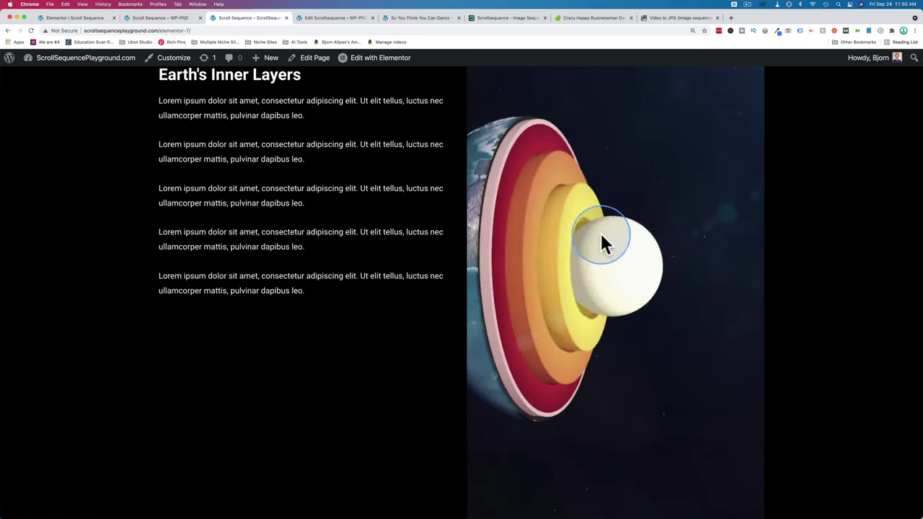
{"action": "scroll", "coordinate": [579, 243], "scroll_direction": "up", "scroll_amount": 5}
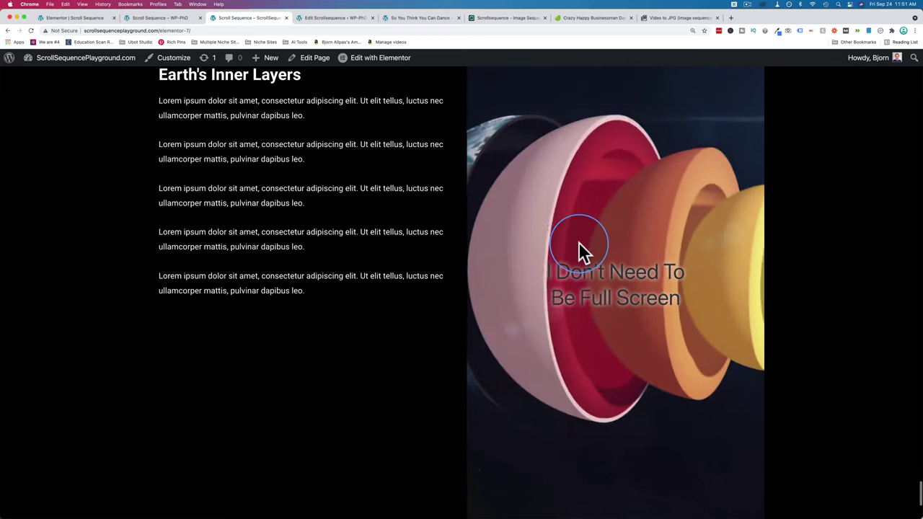
{"action": "scroll", "coordinate": [579, 243], "scroll_direction": "down", "scroll_amount": 3}
{"action": "scroll", "coordinate": [580, 242], "scroll_direction": "down", "scroll_amount": 2}
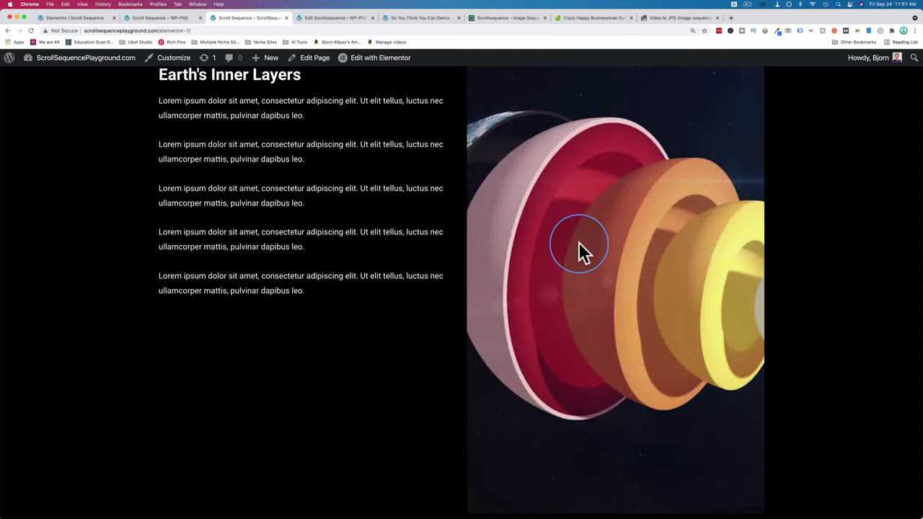
{"action": "scroll", "coordinate": [579, 243], "scroll_direction": "down", "scroll_amount": 1}
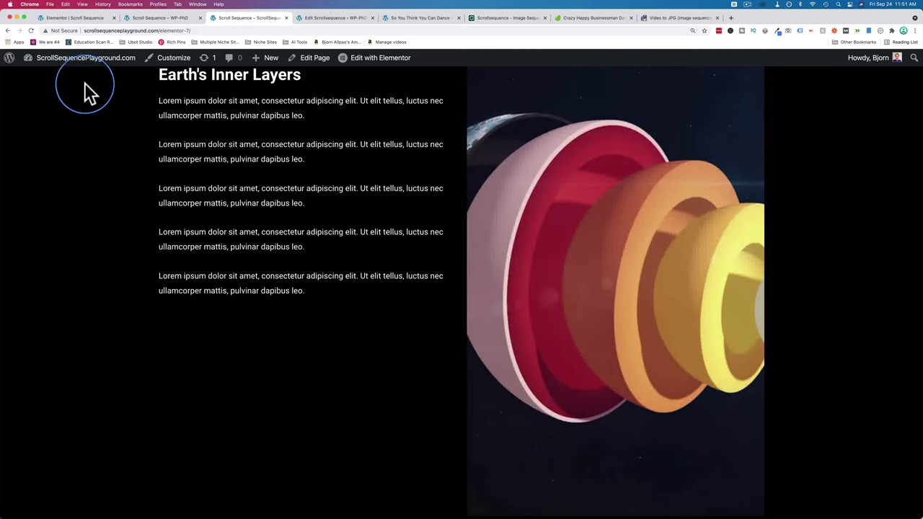
Open the site's admin list of all Scrollsequences and compare it with the opening sequences on the demo page
{"action": "mouse_move", "coordinate": [79, 70]}
{"action": "left_click", "coordinate": [45, 78]}
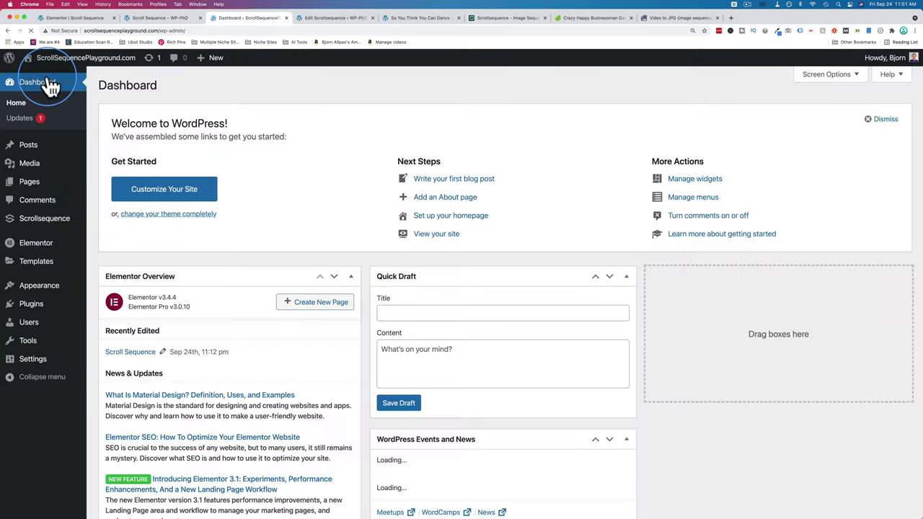
{"action": "mouse_move", "coordinate": [40, 287]}
{"action": "mouse_move", "coordinate": [56, 228]}
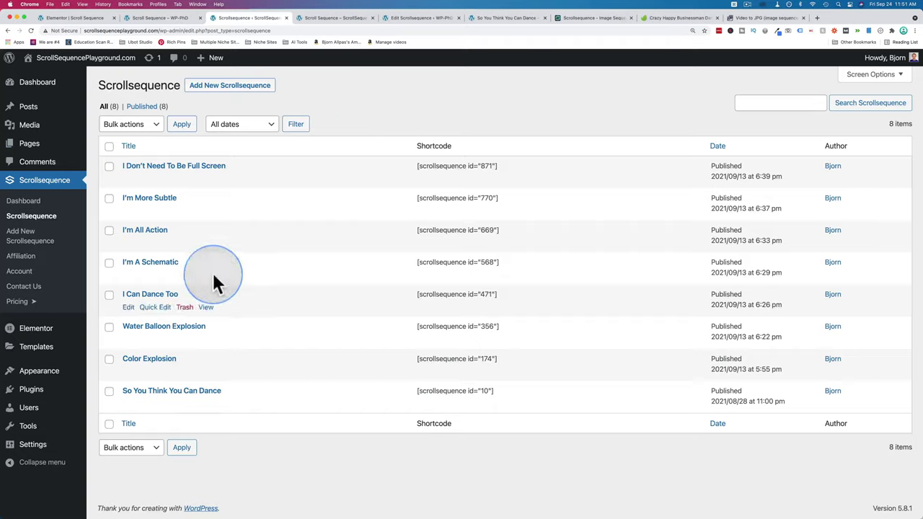
{"action": "left_click", "coordinate": [333, 19]}
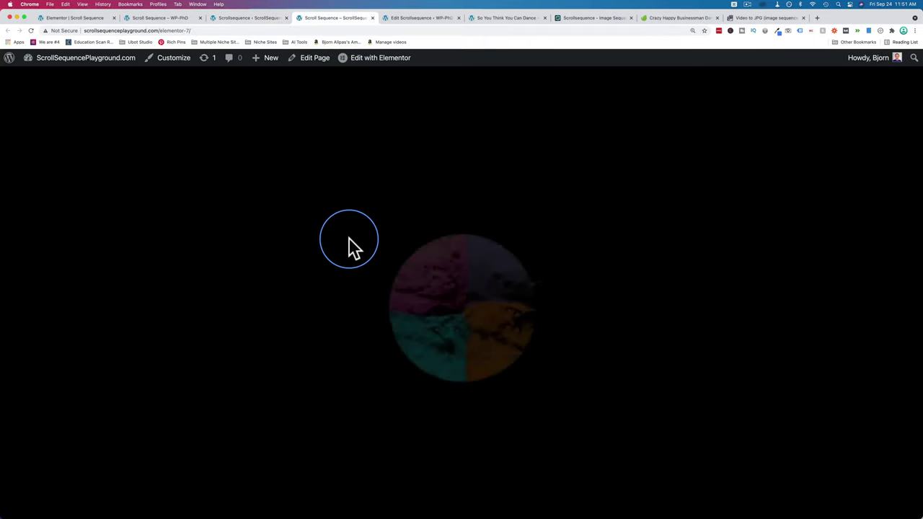
{"action": "scroll", "coordinate": [349, 239], "scroll_direction": "down", "scroll_amount": 10}
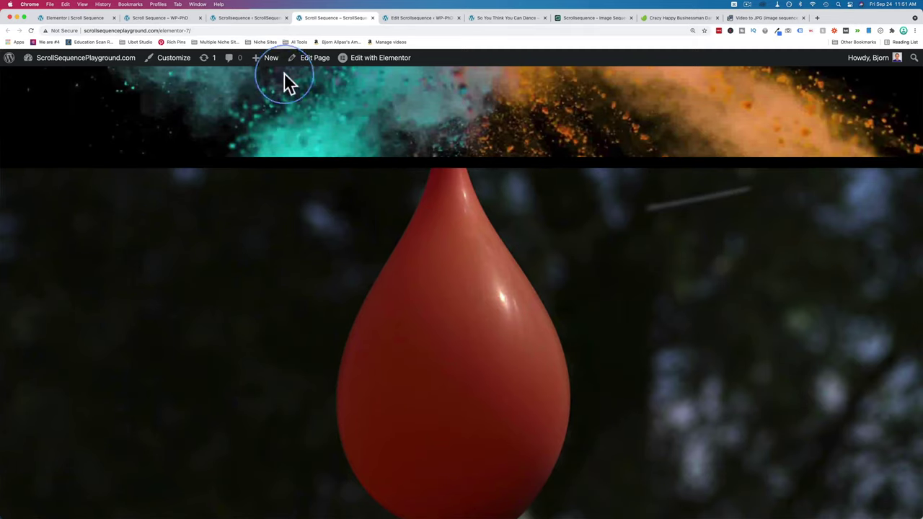
Open the "I'm All Action" sequence for editing and examine the heading and paragraph ids in its fixed content HTML
{"action": "left_click", "coordinate": [249, 18]}
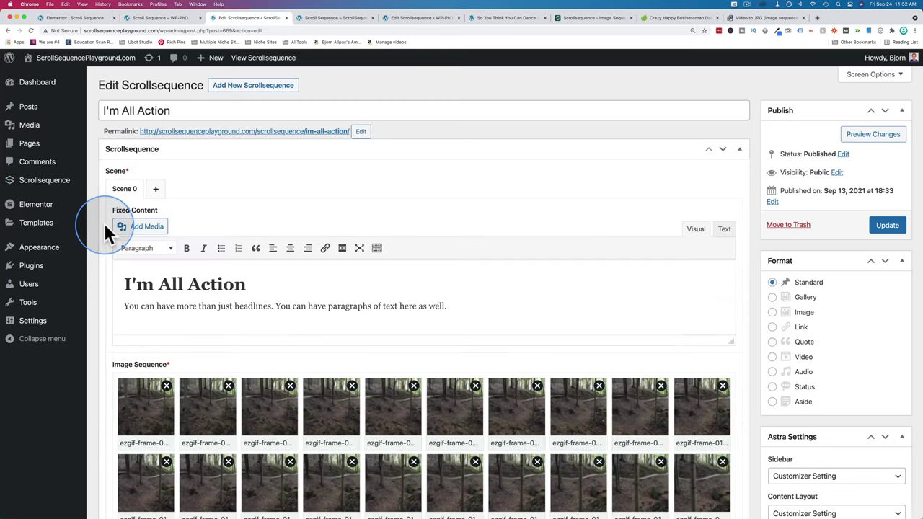
{"action": "scroll", "coordinate": [104, 223], "scroll_direction": "down", "scroll_amount": 3}
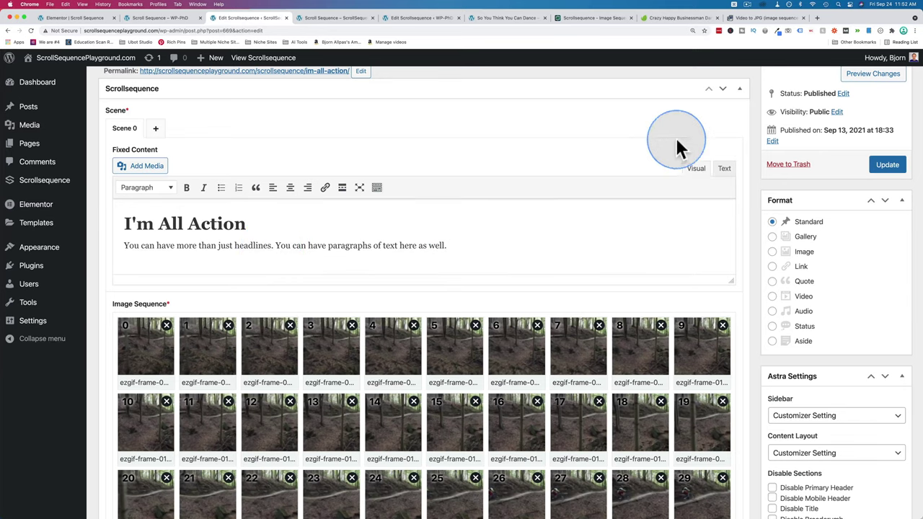
{"action": "left_click", "coordinate": [725, 173]}
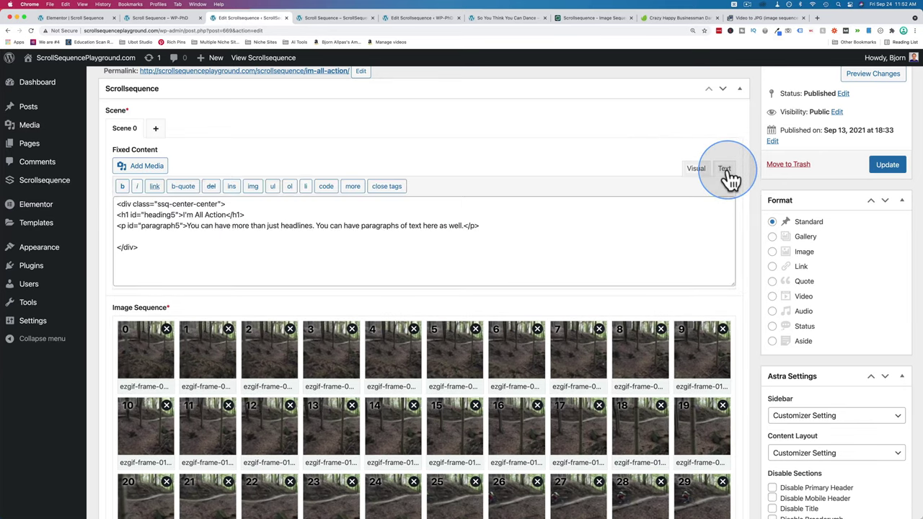
{"action": "left_click_drag", "start_coordinate": [187, 227], "coordinate": [464, 225]}
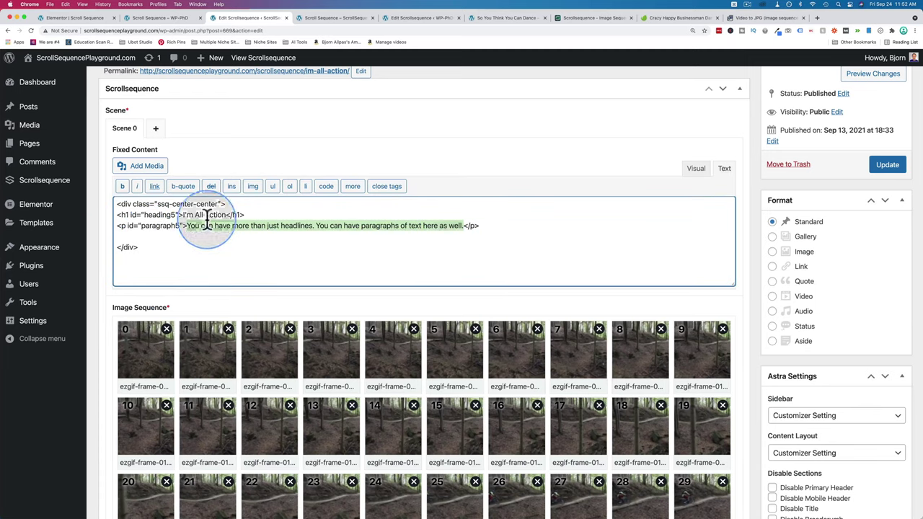
{"action": "double_click", "coordinate": [160, 226]}
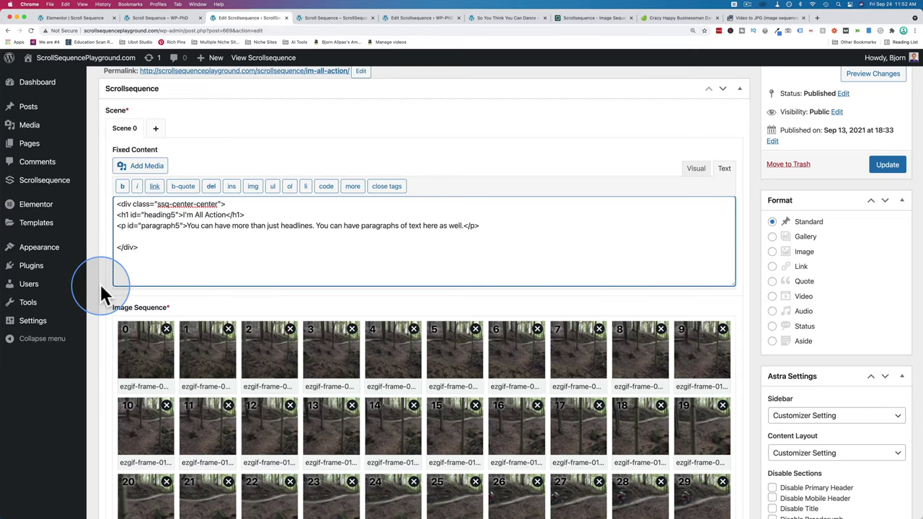
Examine the #heading5 fixed content animation, including its selector and its From and To animation settings
{"action": "scroll", "coordinate": [101, 265], "scroll_direction": "down", "scroll_amount": 10}
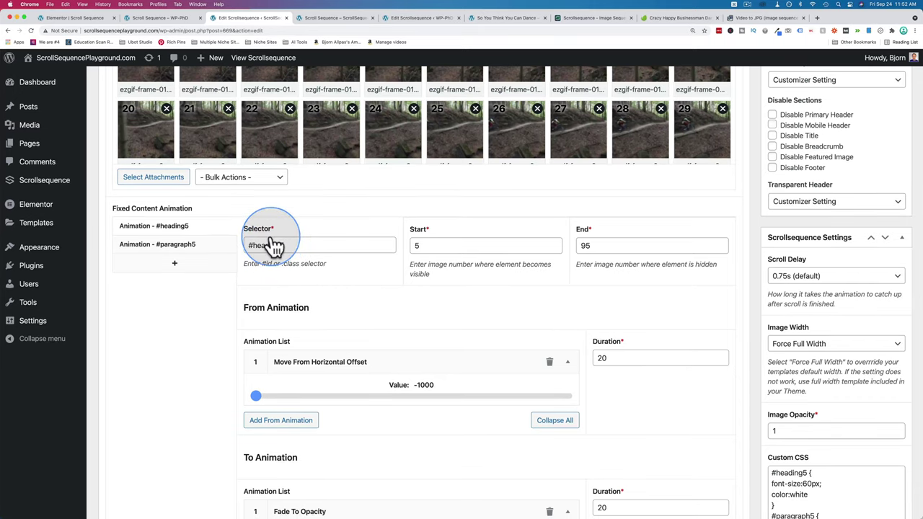
{"action": "scroll", "coordinate": [289, 241], "scroll_direction": "down", "scroll_amount": 2}
{"action": "left_click_drag", "start_coordinate": [290, 198], "coordinate": [243, 197]}
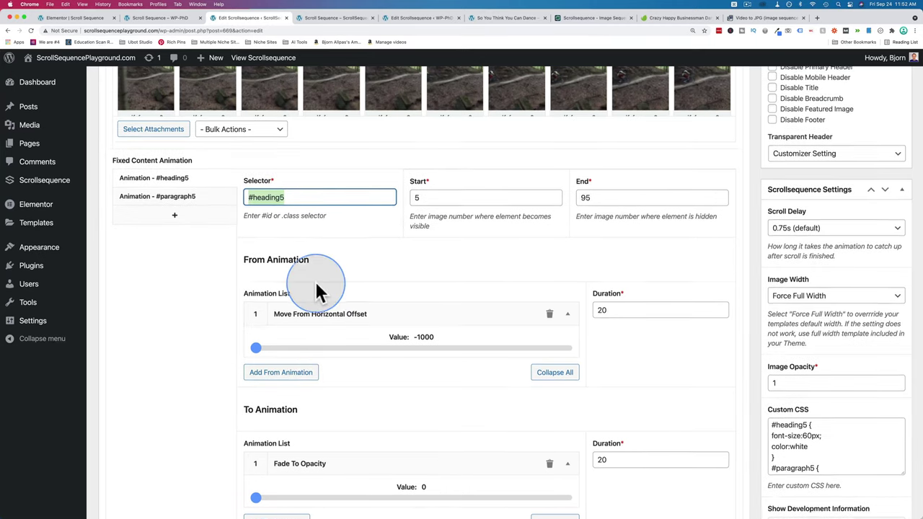
{"action": "scroll", "coordinate": [316, 284], "scroll_direction": "down", "scroll_amount": 3}
{"action": "scroll", "coordinate": [216, 303], "scroll_direction": "up", "scroll_amount": 2}
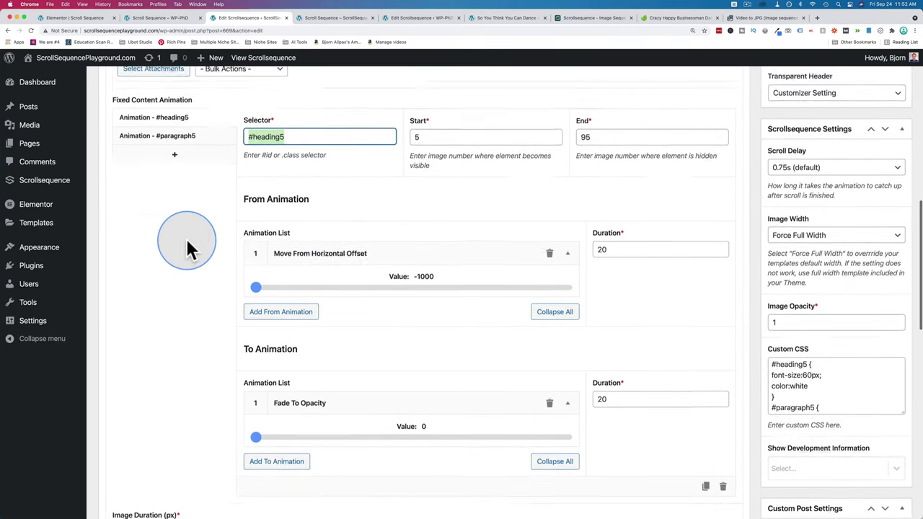
Compare the #paragraph5 animation's selector and start image with those of the #heading5 animation
{"action": "left_click", "coordinate": [186, 163]}
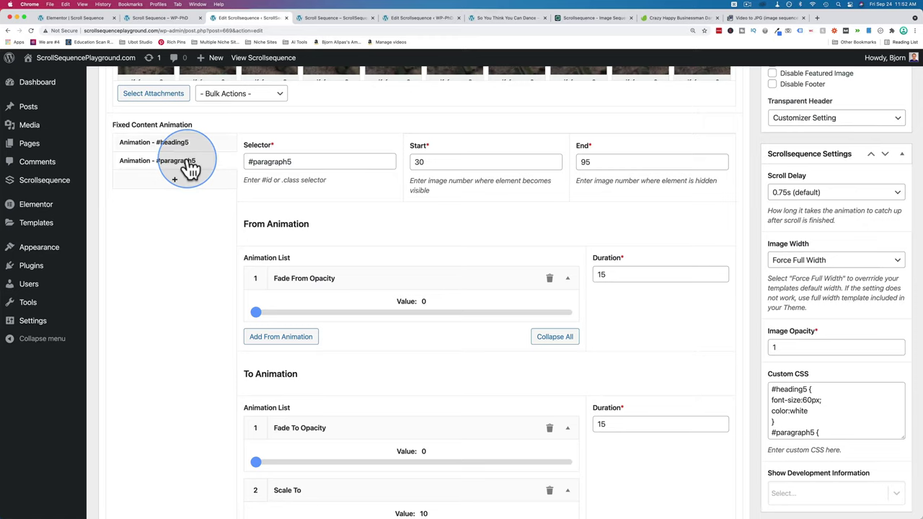
{"action": "left_click_drag", "start_coordinate": [313, 163], "coordinate": [247, 160]}
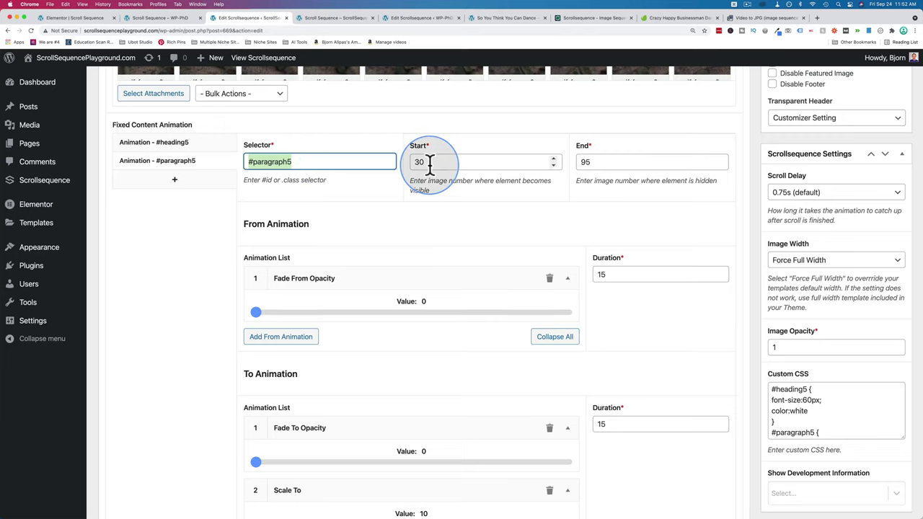
{"action": "left_click", "coordinate": [187, 145]}
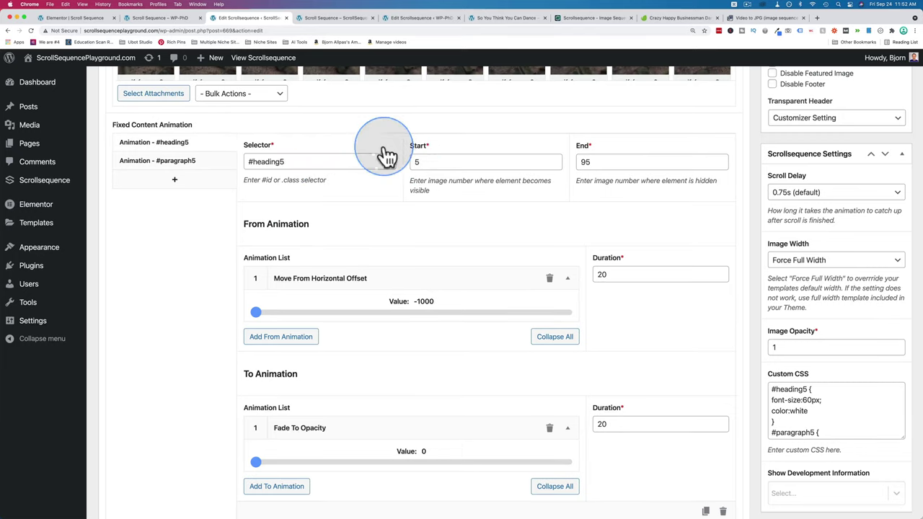
{"action": "left_click", "coordinate": [425, 160]}
{"action": "left_click", "coordinate": [177, 162]}
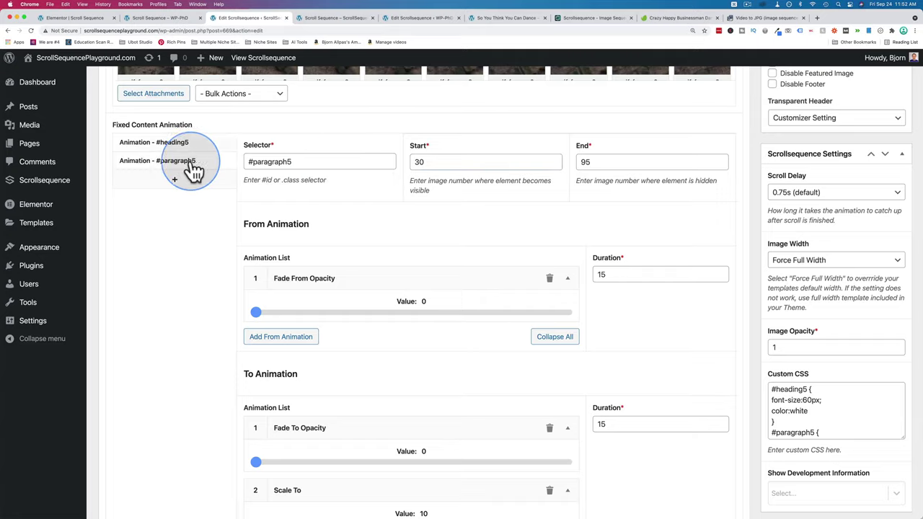
{"action": "left_click", "coordinate": [429, 161]}
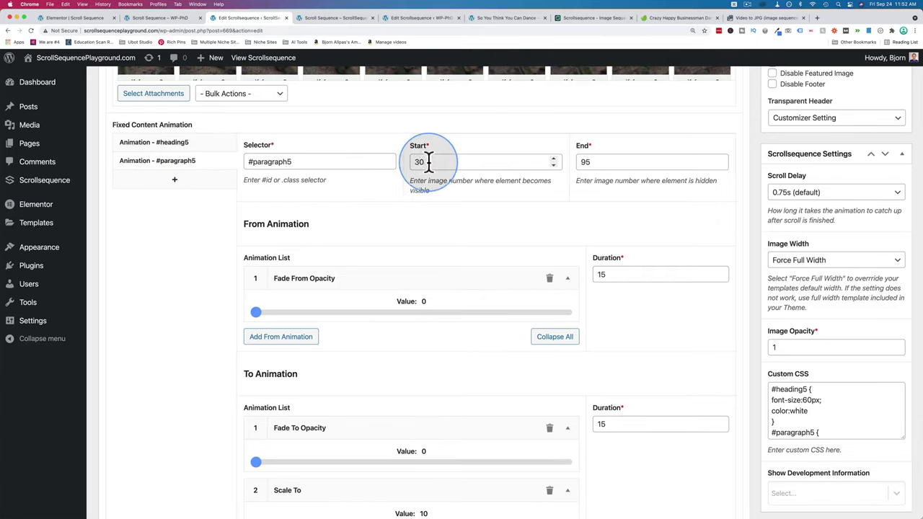
Replay the mountain bike sequence on the demo page and check the paragraph's entrance against the #paragraph5 start setting
{"action": "left_click", "coordinate": [317, 19]}
{"action": "scroll", "coordinate": [323, 220], "scroll_direction": "down", "scroll_amount": 5}
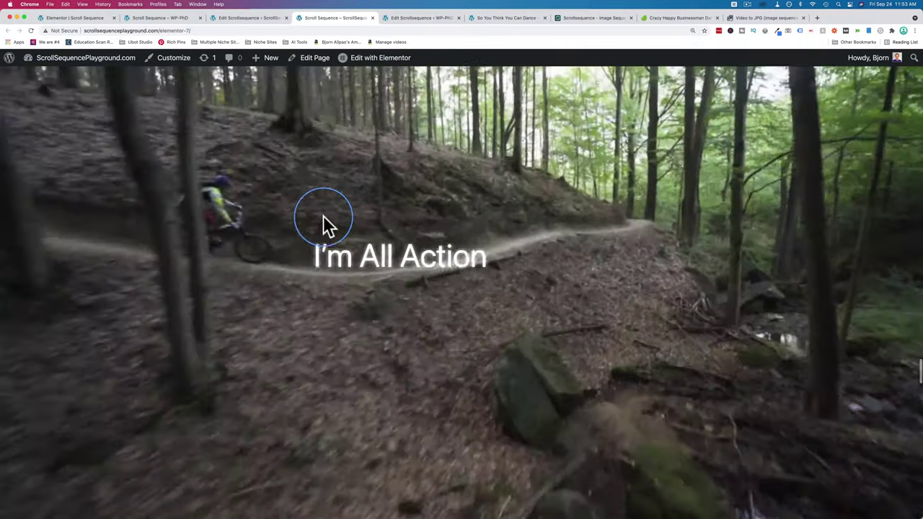
{"action": "scroll", "coordinate": [323, 216], "scroll_direction": "down", "scroll_amount": 5}
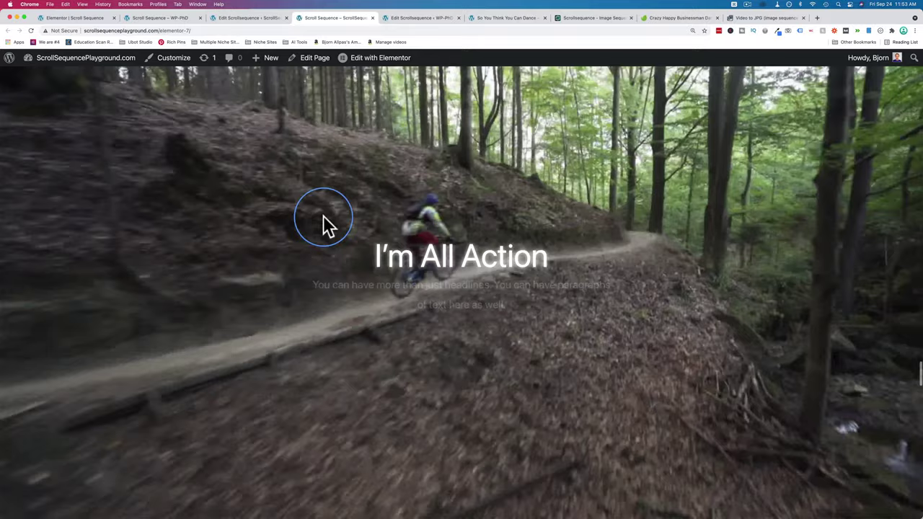
{"action": "scroll", "coordinate": [323, 224], "scroll_direction": "down", "scroll_amount": 5}
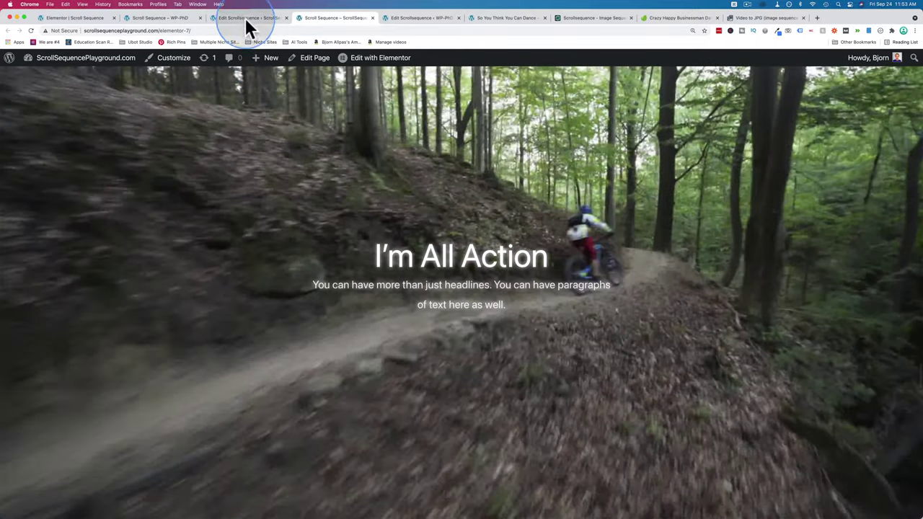
{"action": "left_click", "coordinate": [244, 19]}
{"action": "left_click", "coordinate": [418, 163]}
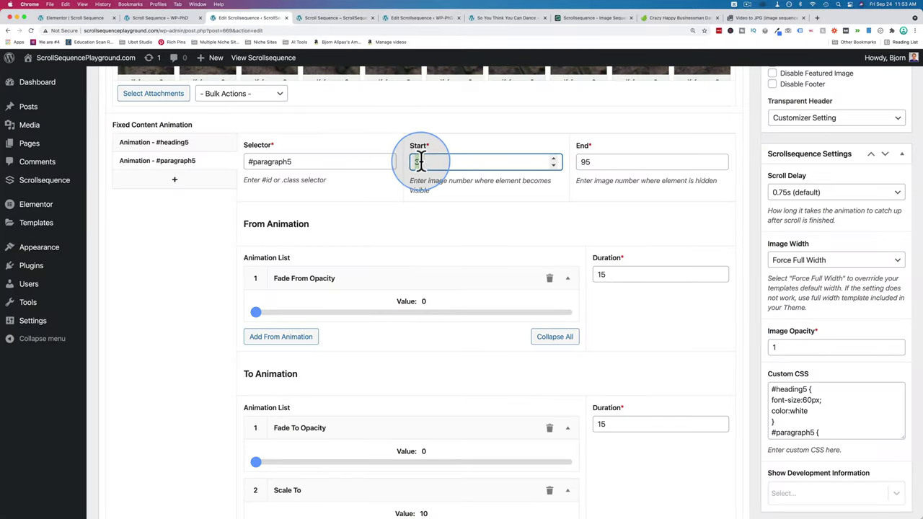
{"action": "scroll", "coordinate": [390, 209], "scroll_direction": "down", "scroll_amount": 1}
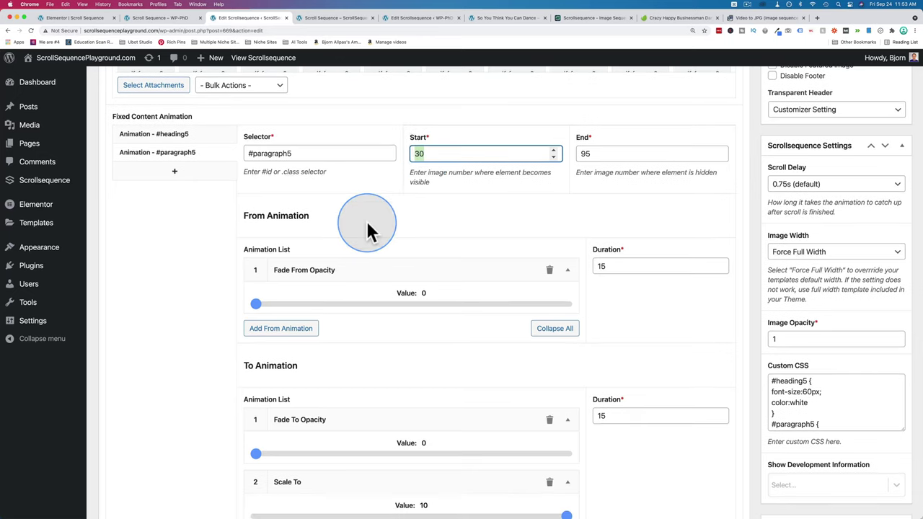
Inspect the demo page with the developer tools and turn on mobile device emulation
{"action": "left_click", "coordinate": [336, 19]}
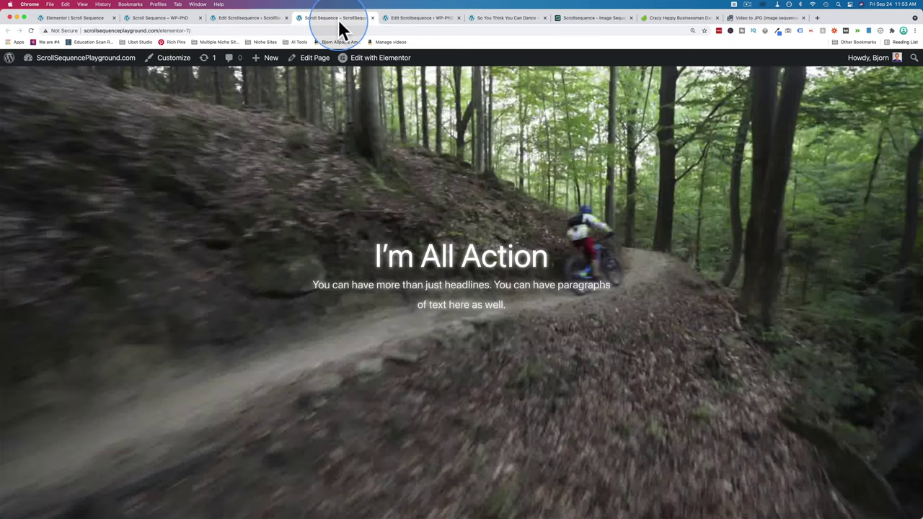
{"action": "left_click", "coordinate": [317, 211]}
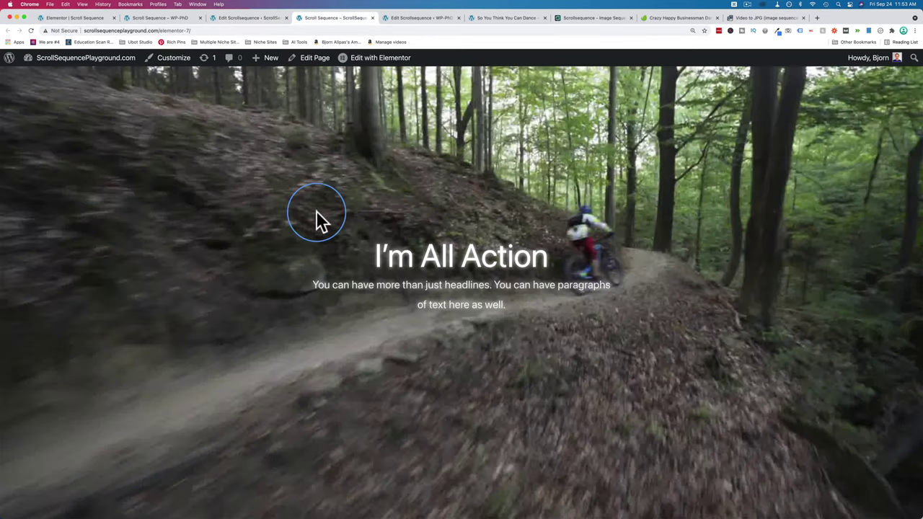
{"action": "right_click", "coordinate": [196, 143]}
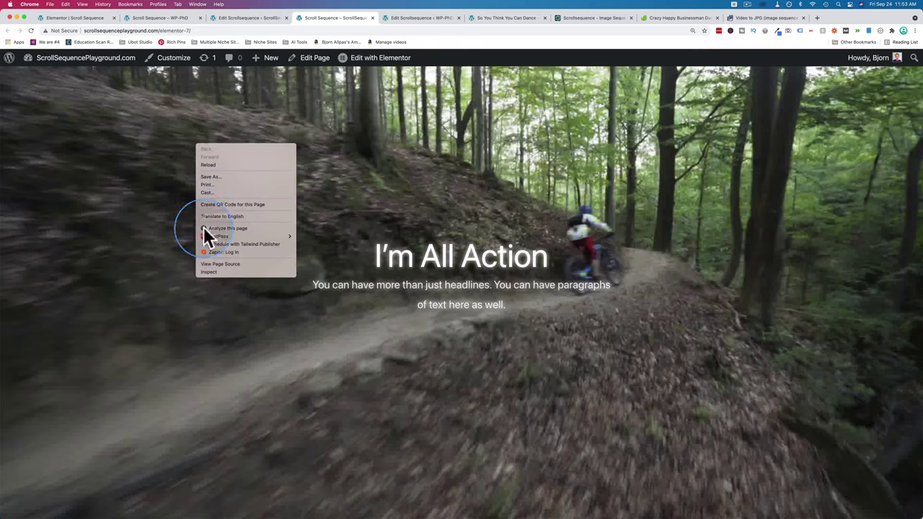
{"action": "left_click", "coordinate": [202, 272]}
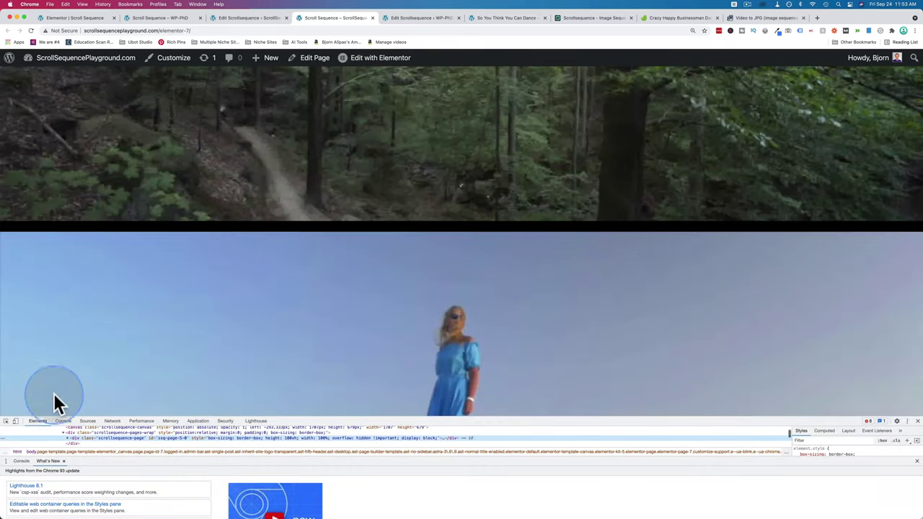
{"action": "left_click", "coordinate": [15, 421]}
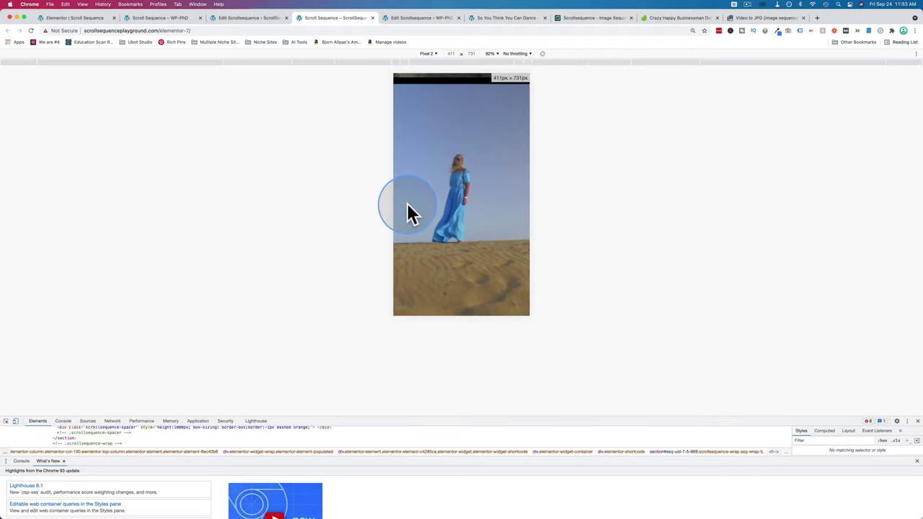
Return to the start of the emulated mobile page and check how the colour powder sequence and its "I command attention" heading render
{"action": "scroll", "coordinate": [407, 209], "scroll_direction": "down", "scroll_amount": 10}
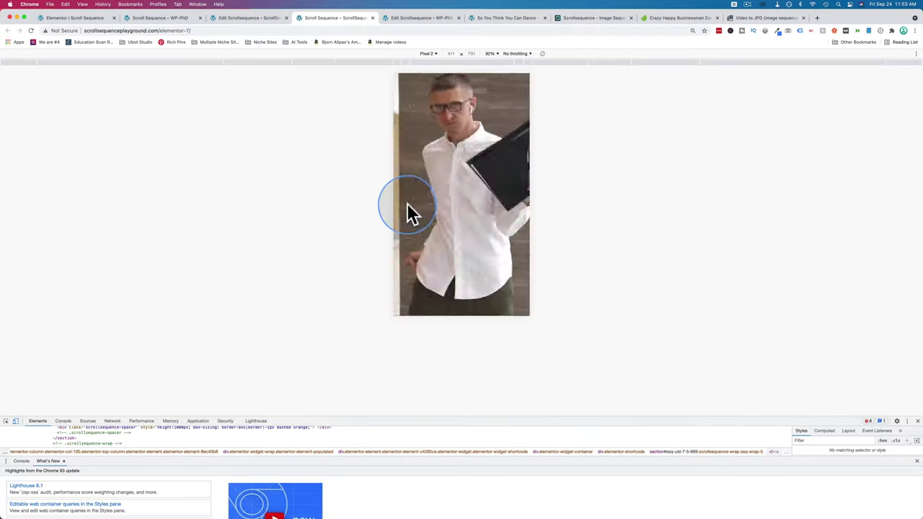
{"action": "scroll", "coordinate": [407, 210], "scroll_direction": "down", "scroll_amount": 8}
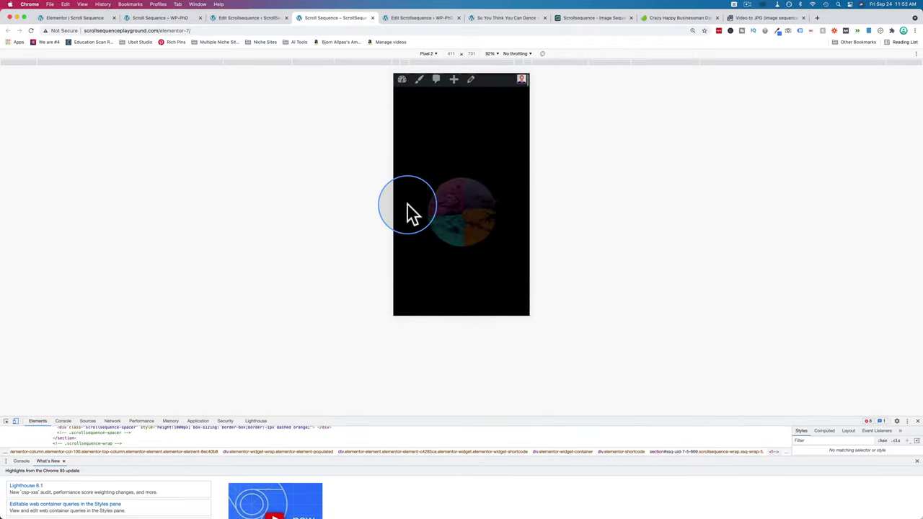
{"action": "scroll", "coordinate": [407, 204], "scroll_direction": "up", "scroll_amount": 5}
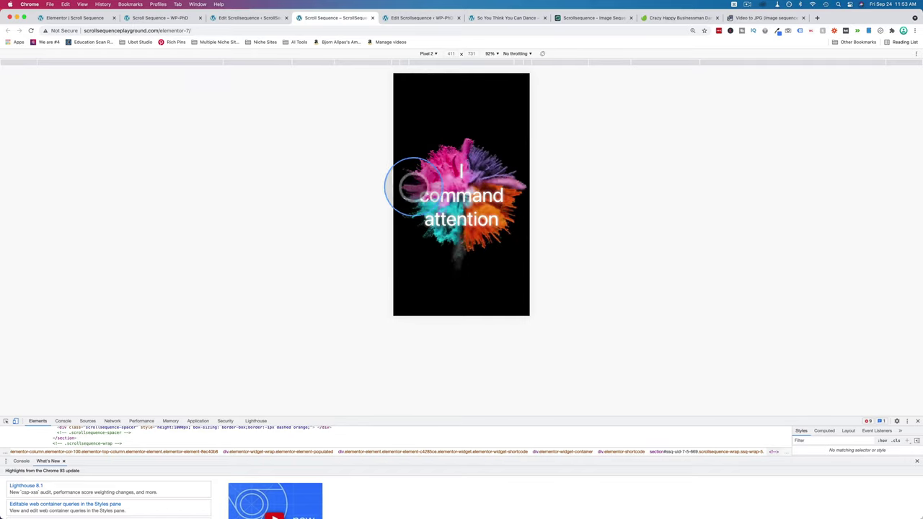
{"action": "scroll", "coordinate": [408, 188], "scroll_direction": "down", "scroll_amount": 3}
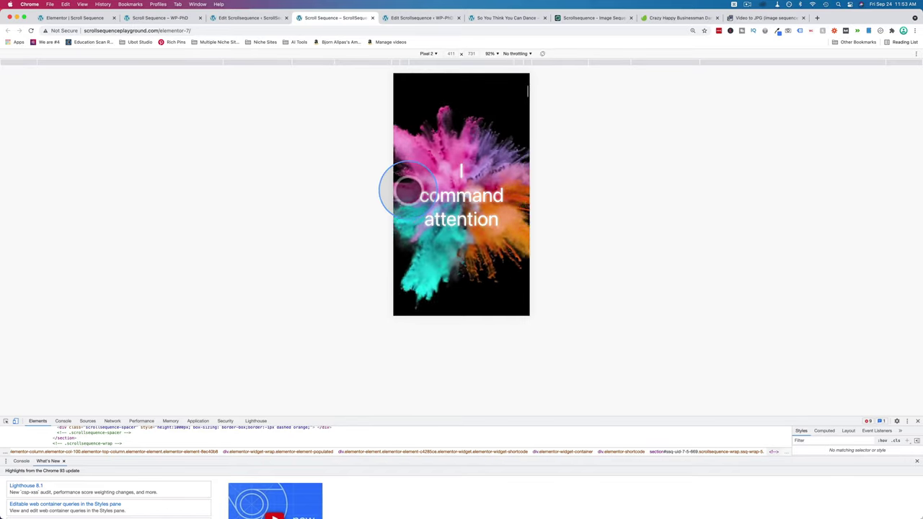
{"action": "scroll", "coordinate": [408, 191], "scroll_direction": "down", "scroll_amount": 4}
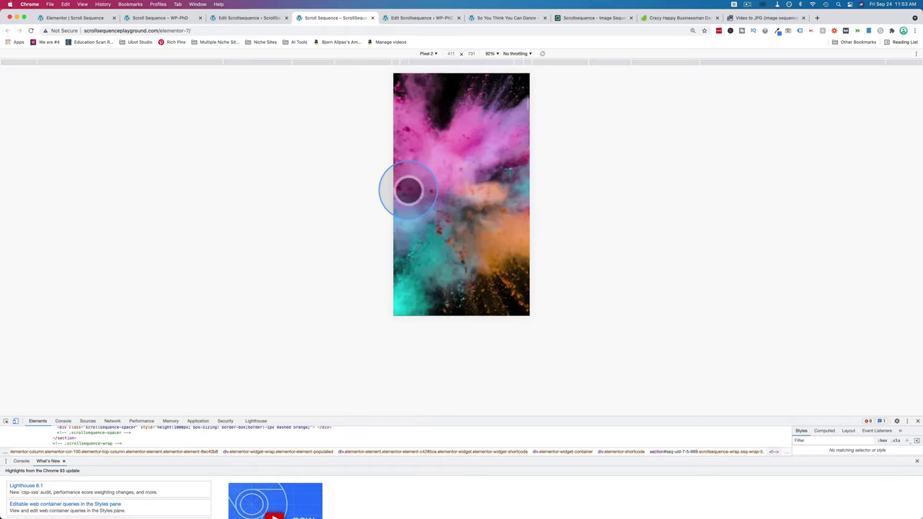
Play the two dance sequences in the Pixel 2 view and check how their images and overlaid headings fit the phone screen
{"action": "scroll", "coordinate": [408, 190], "scroll_direction": "down", "scroll_amount": 5}
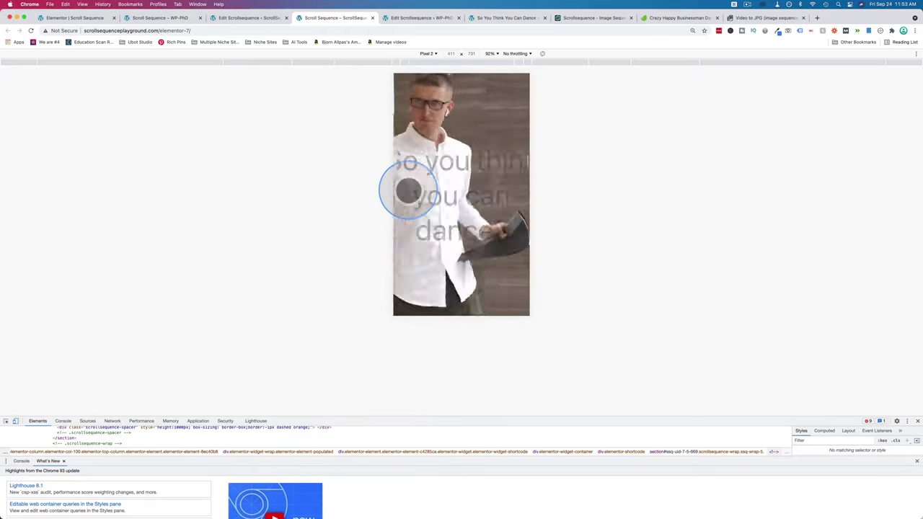
{"action": "scroll", "coordinate": [409, 191], "scroll_direction": "down", "scroll_amount": 6}
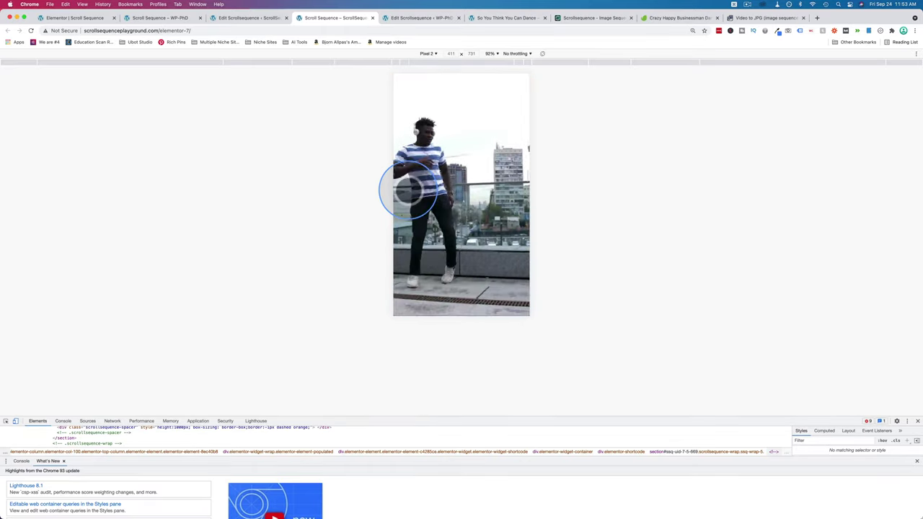
{"action": "scroll", "coordinate": [408, 190], "scroll_direction": "down", "scroll_amount": 5}
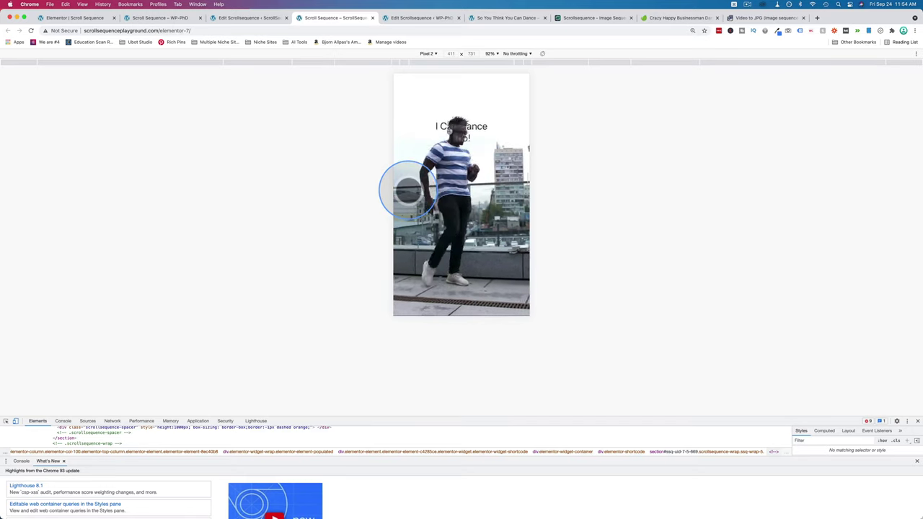
{"action": "scroll", "coordinate": [408, 191], "scroll_direction": "down", "scroll_amount": 4}
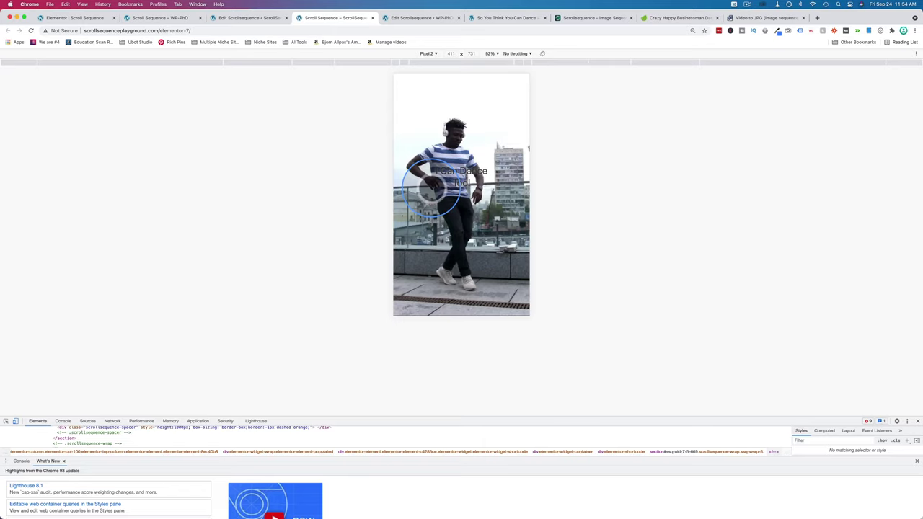
{"action": "scroll", "coordinate": [431, 187], "scroll_direction": "down", "scroll_amount": 5}
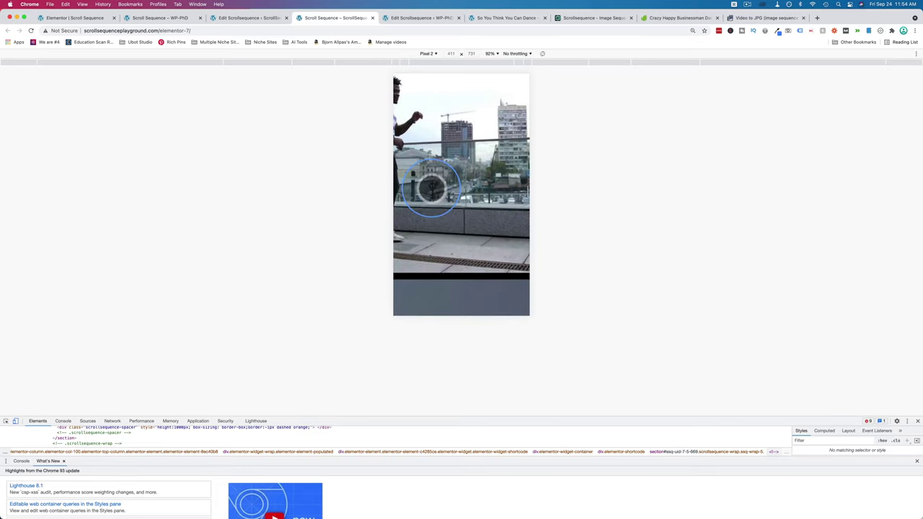
Examine the transition between the end of the rooftop dancer sequence and the section below it in the mobile view
{"action": "scroll", "coordinate": [428, 190], "scroll_direction": "up", "scroll_amount": 3}
{"action": "scroll", "coordinate": [402, 196], "scroll_direction": "up", "scroll_amount": 3}
{"action": "scroll", "coordinate": [401, 195], "scroll_direction": "down", "scroll_amount": 4}
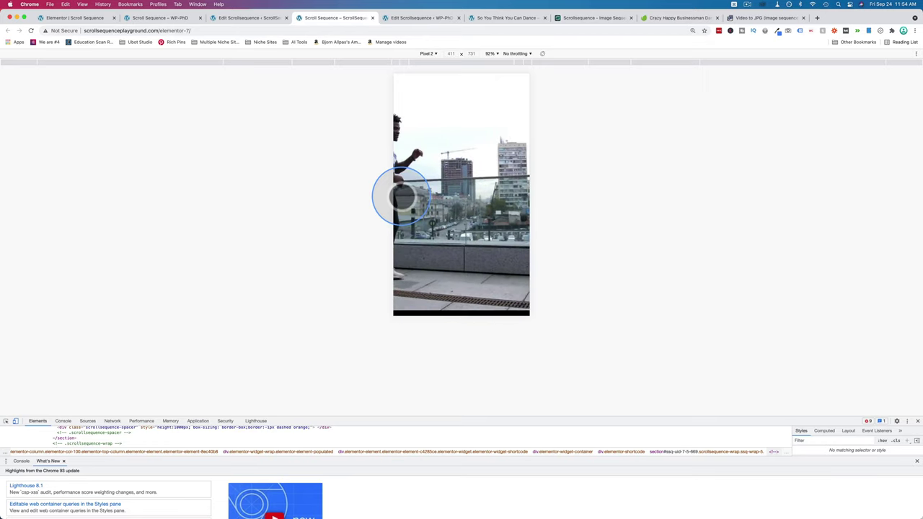
{"action": "scroll", "coordinate": [401, 194], "scroll_direction": "down", "scroll_amount": 2}
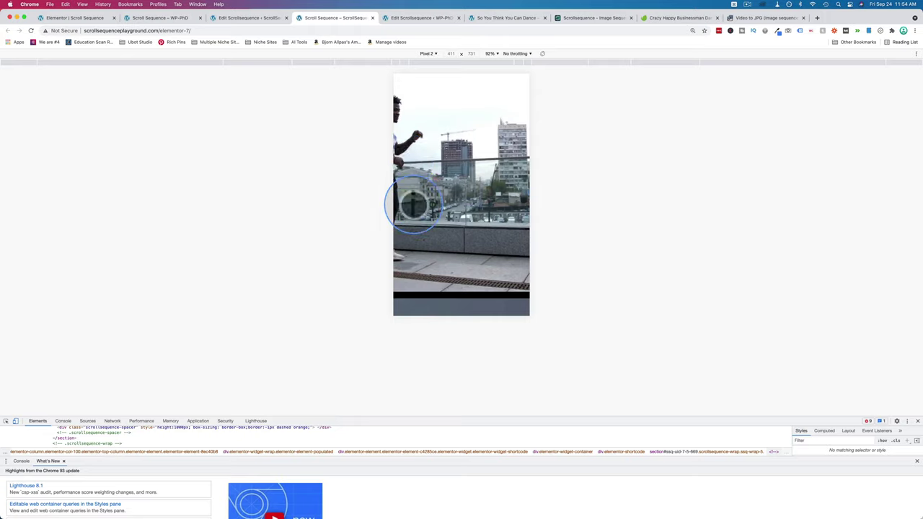
Play the web page layout and forest mountain bike sequences in the mobile view, checking the "I'm All Action" heading and paragraph
{"action": "scroll", "coordinate": [413, 205], "scroll_direction": "down", "scroll_amount": 15}
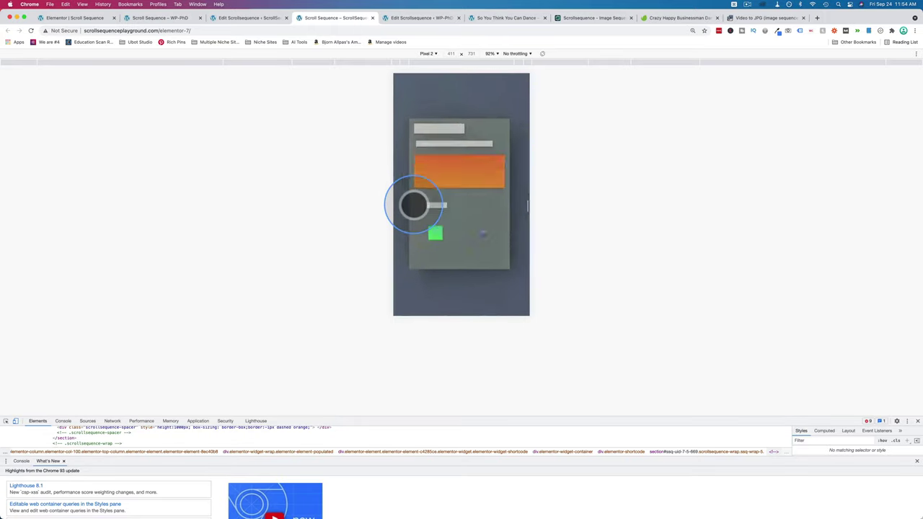
{"action": "scroll", "coordinate": [414, 205], "scroll_direction": "down", "scroll_amount": 10}
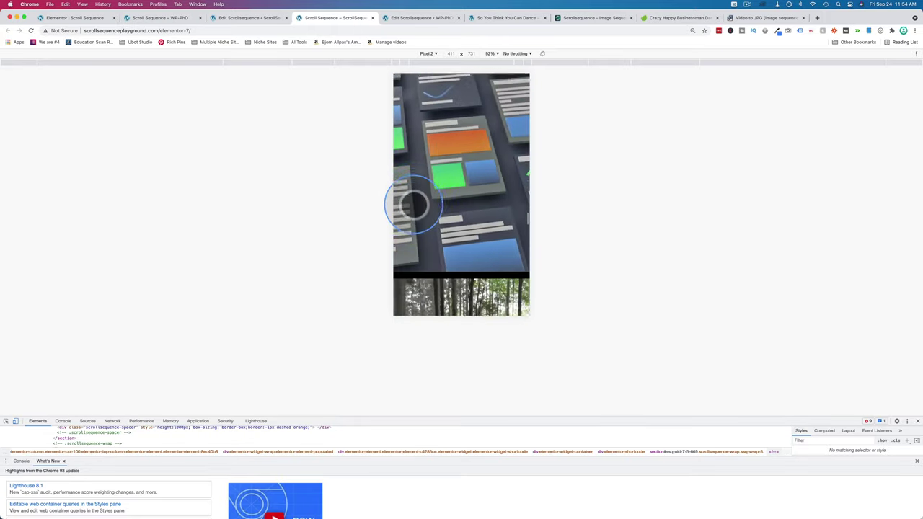
{"action": "scroll", "coordinate": [413, 205], "scroll_direction": "down", "scroll_amount": 10}
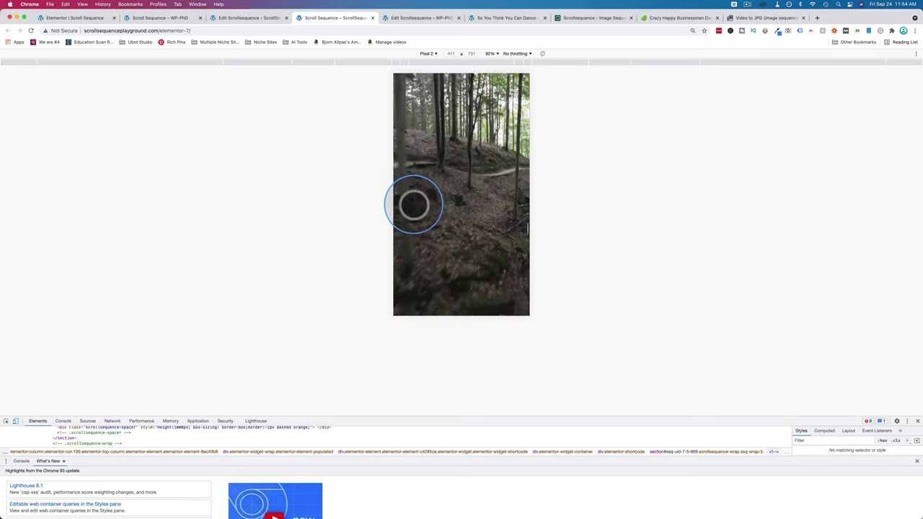
{"action": "scroll", "coordinate": [413, 205], "scroll_direction": "down", "scroll_amount": 5}
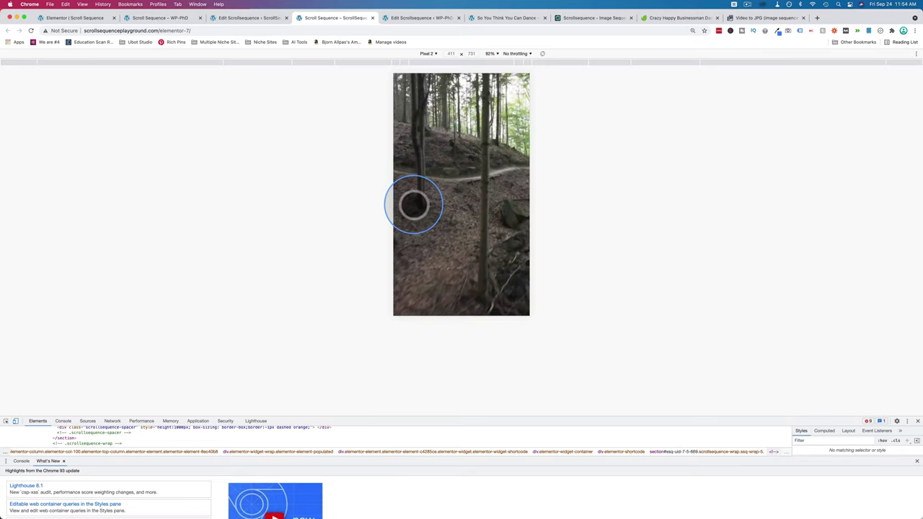
{"action": "scroll", "coordinate": [414, 205], "scroll_direction": "down", "scroll_amount": 10}
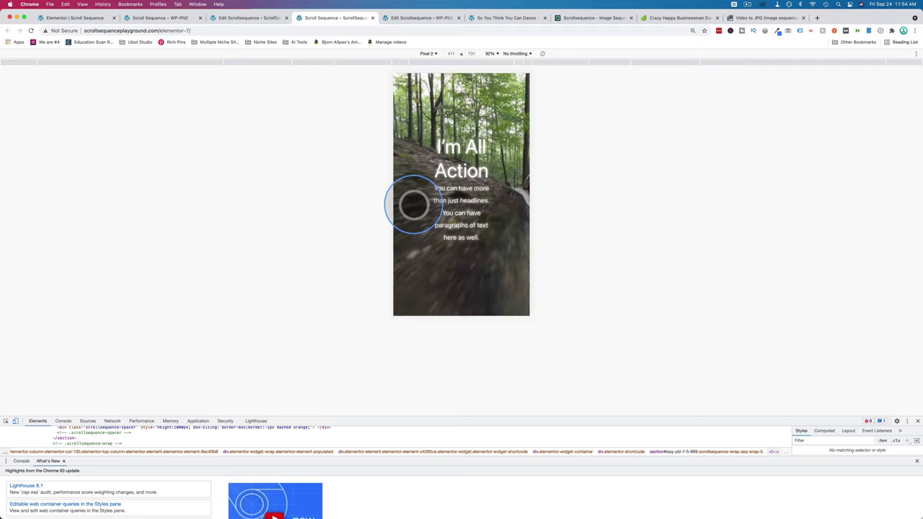
Check how the boxed Earth's Inner Layers sequence and its overlaid heading render at the end of the mobile page
{"action": "scroll", "coordinate": [413, 205], "scroll_direction": "down", "scroll_amount": 10}
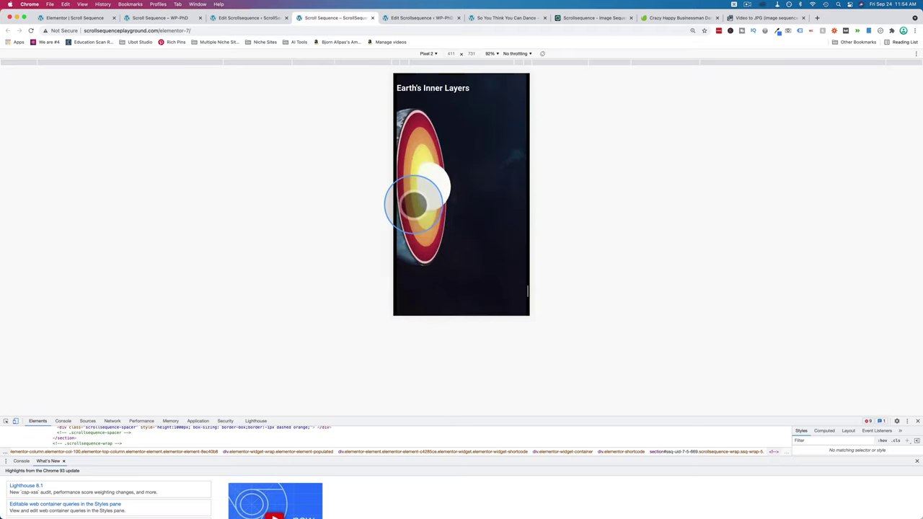
{"action": "scroll", "coordinate": [414, 205], "scroll_direction": "down", "scroll_amount": 10}
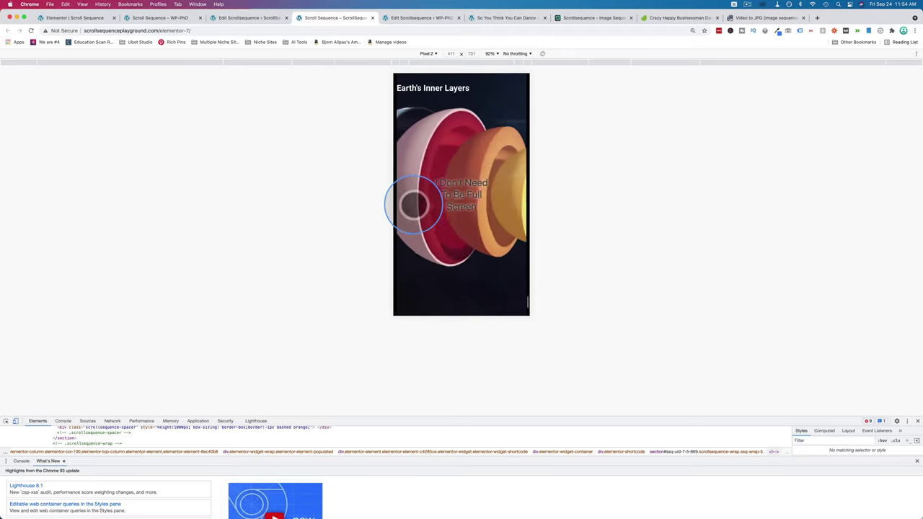
{"action": "scroll", "coordinate": [414, 205], "scroll_direction": "down", "scroll_amount": 10}
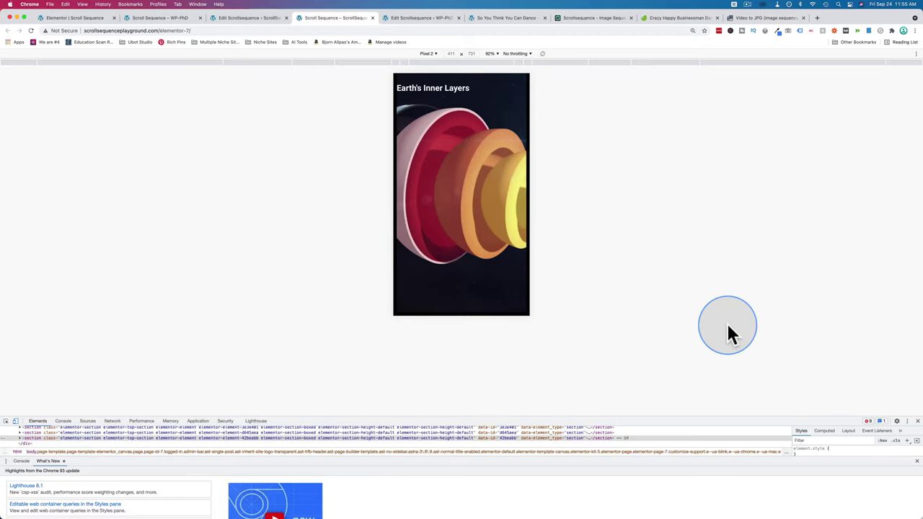